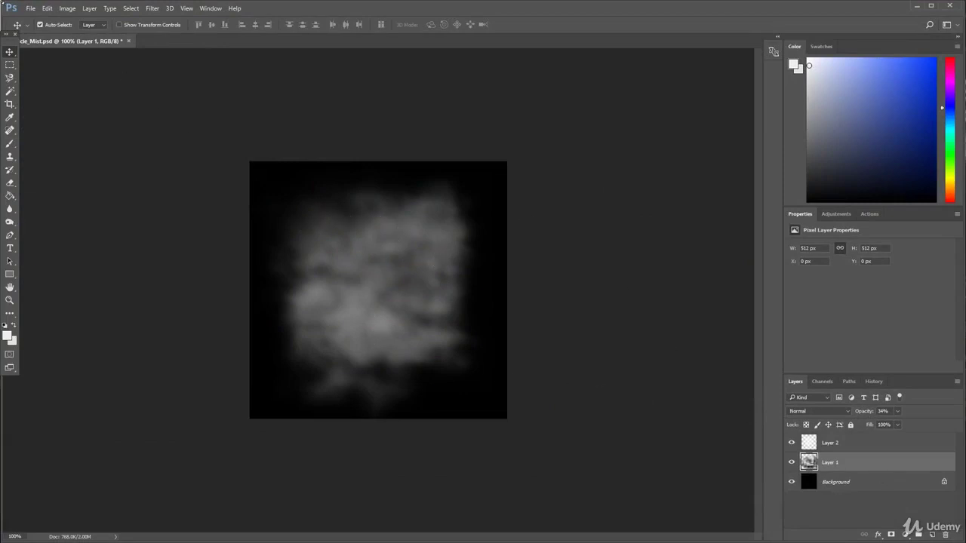
- Check the mist texture's pixel dimensions in the Image Size settings and leave them as they are
left_click(68, 9)
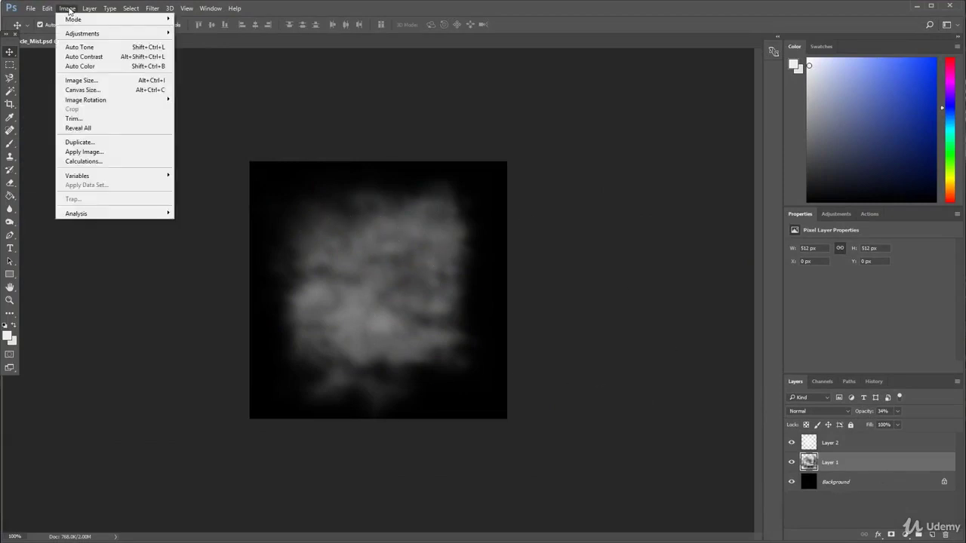
left_click(94, 80)
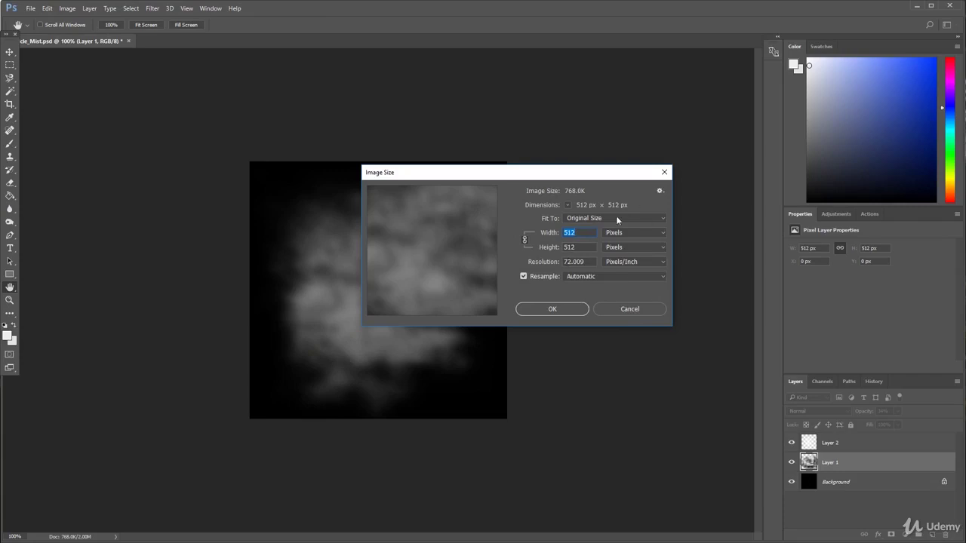
left_click(632, 309)
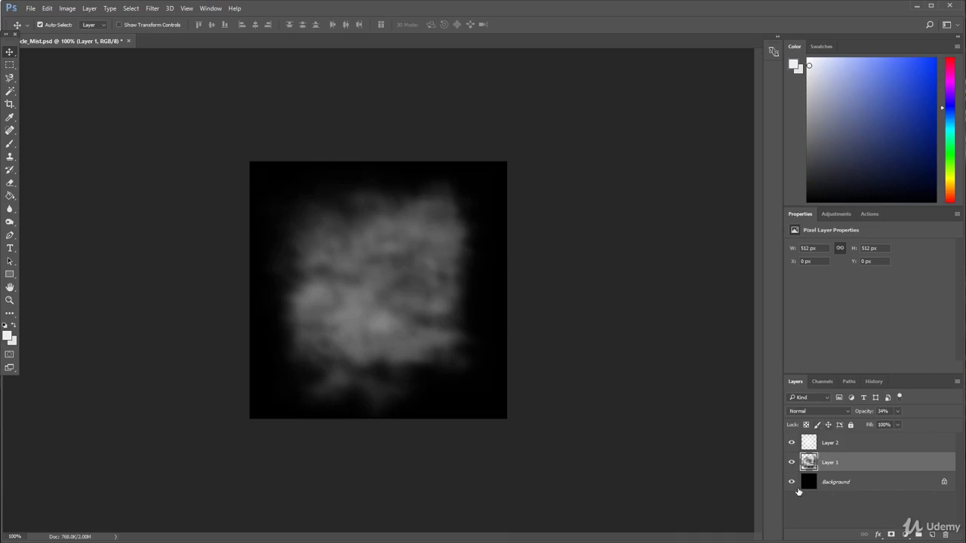
- Examine how the Background, Layer 1 and Layer 2 each contribute to the mist by toggling their visibility
left_click(791, 481)
left_click(791, 481)
left_click(791, 463)
left_click(790, 464)
left_click(793, 447)
left_click(793, 447)
left_click(791, 463)
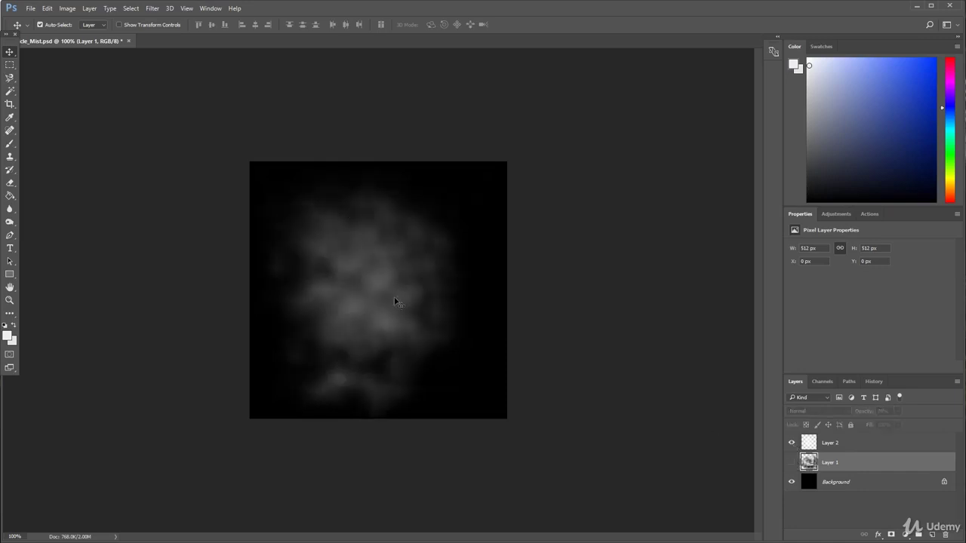
left_click(792, 442)
left_click(791, 462)
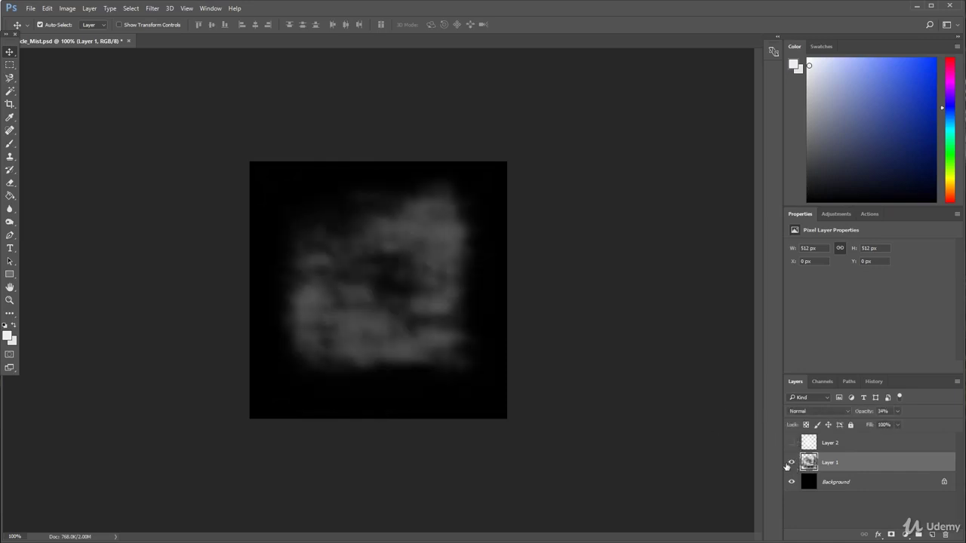
left_click(791, 443)
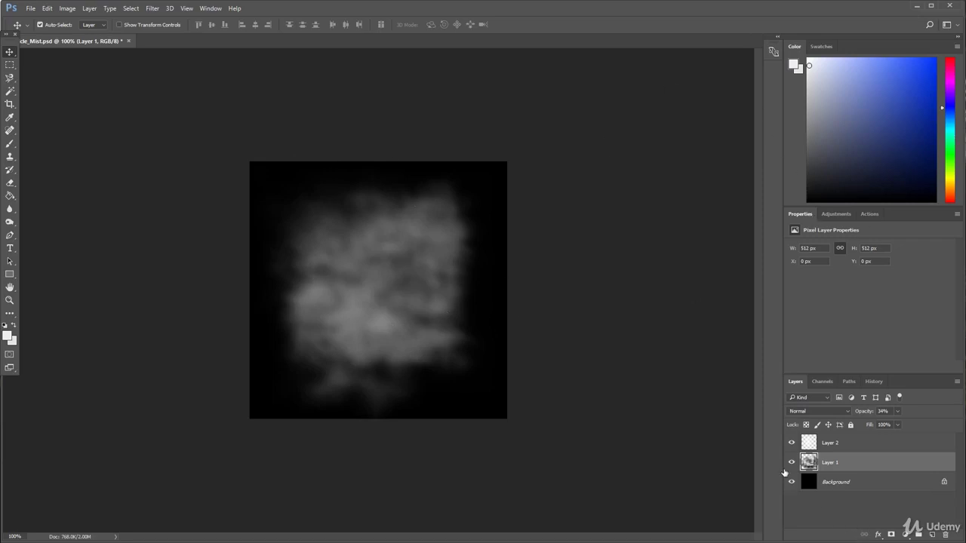
- Hide the black Background and merge all three layers into a single transparent mist layer
left_click(791, 481)
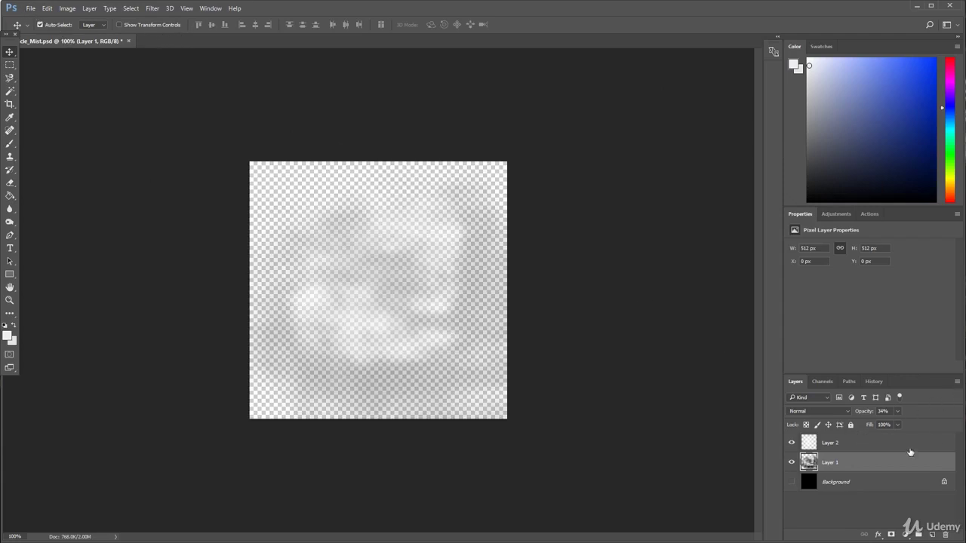
left_click(878, 443)
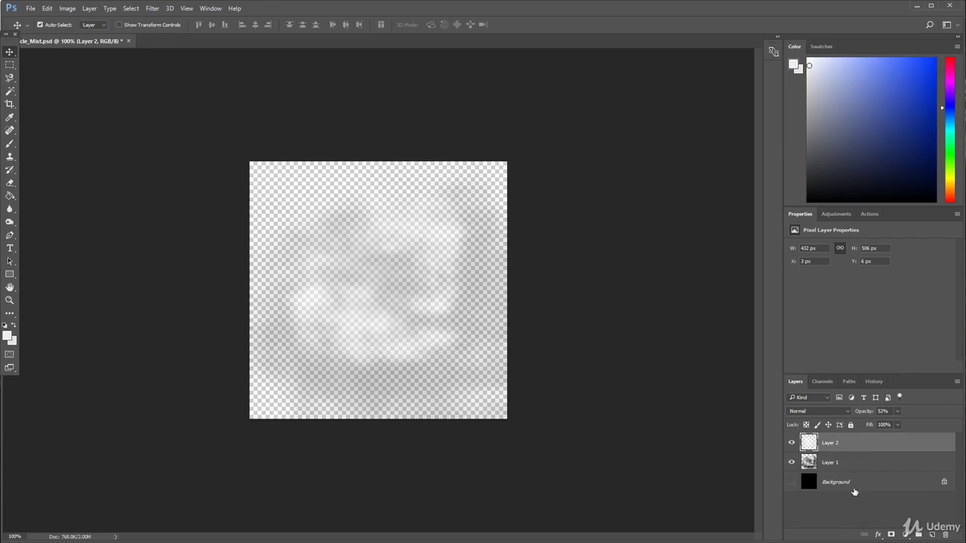
left_click(854, 491, "shift")
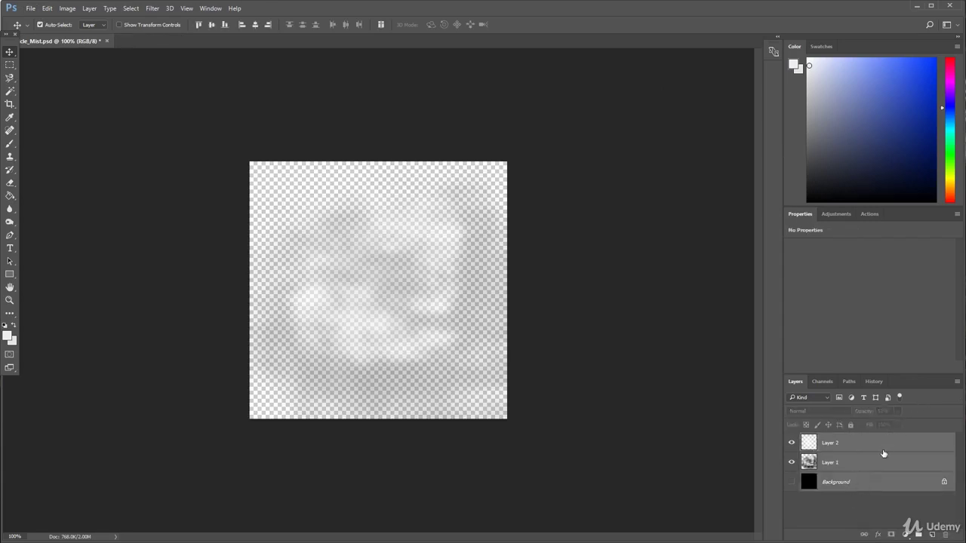
right_click(881, 447)
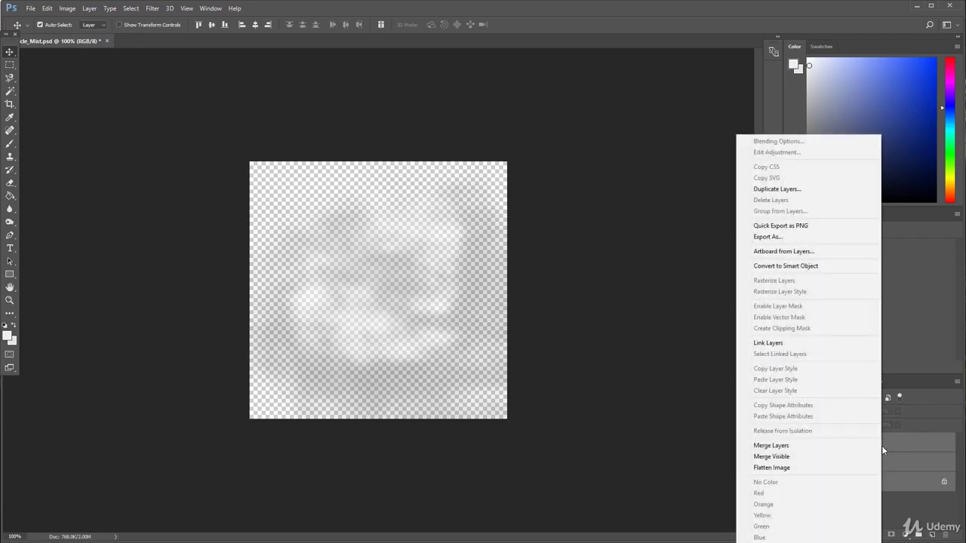
left_click(666, 377)
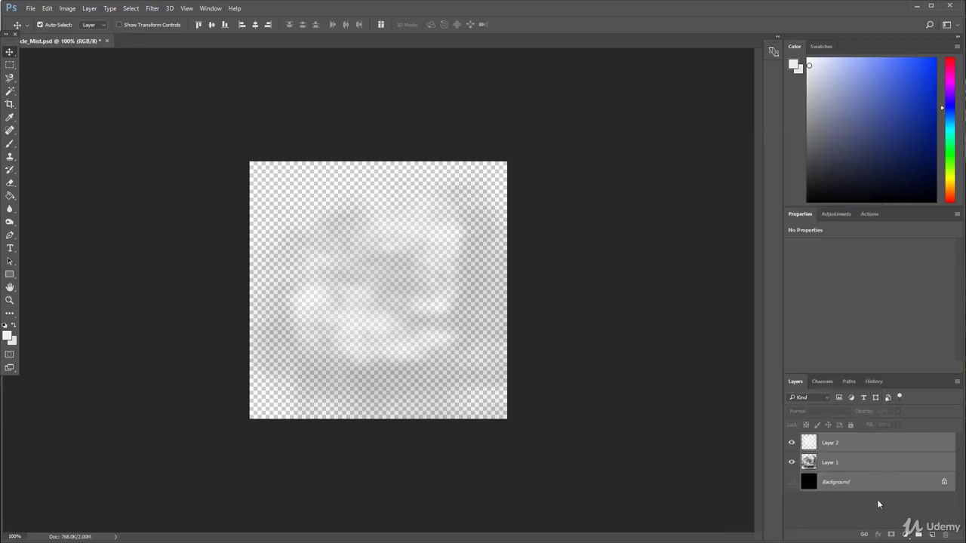
left_click(791, 481)
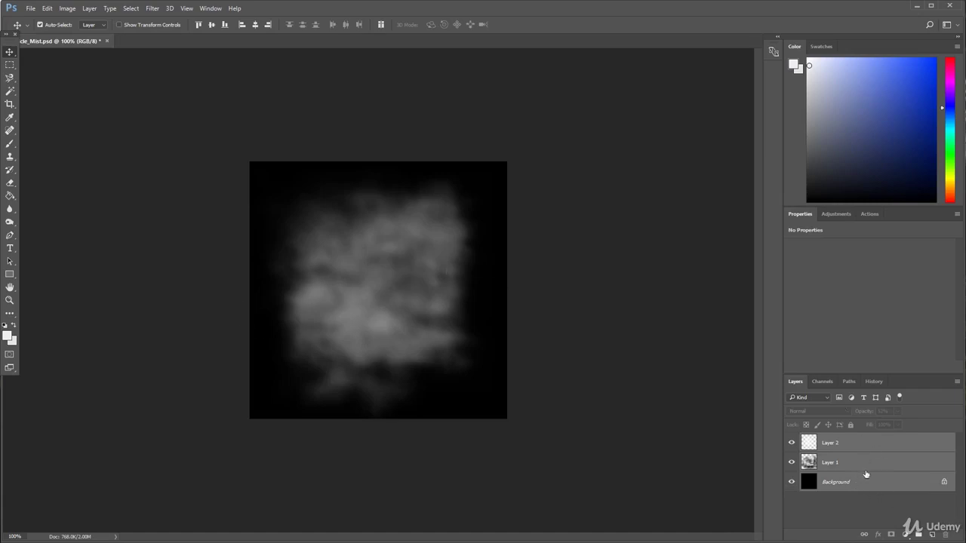
left_click(792, 481)
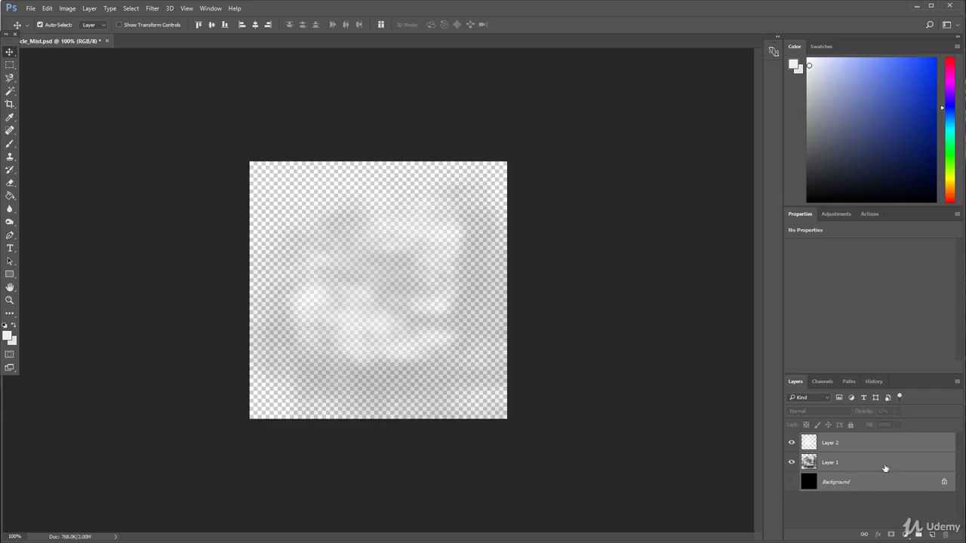
right_click(884, 467)
left_click(773, 445)
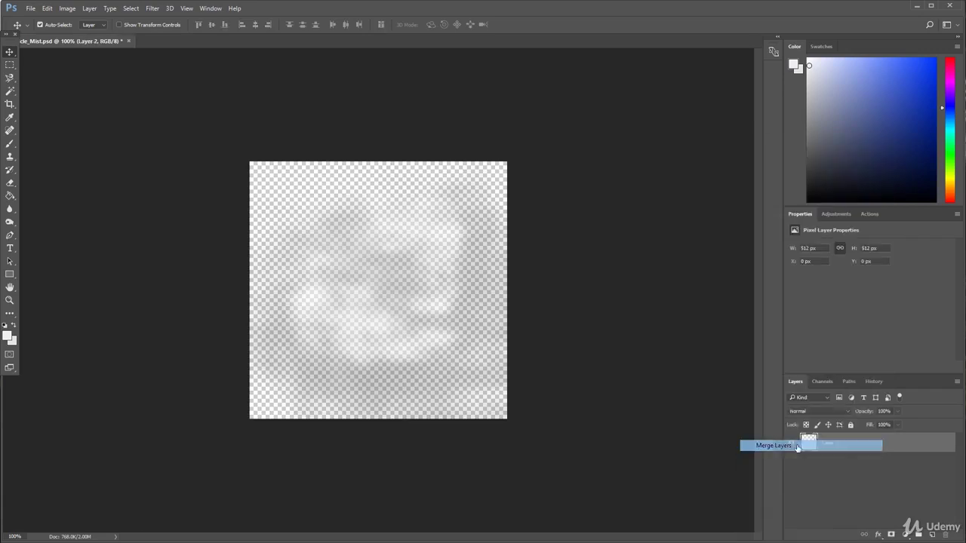
- Save a copy of the merged mist as the PNG file Particle_Mist_2.png in Texture_Source, with Smallest / Slow compression
left_click(30, 8)
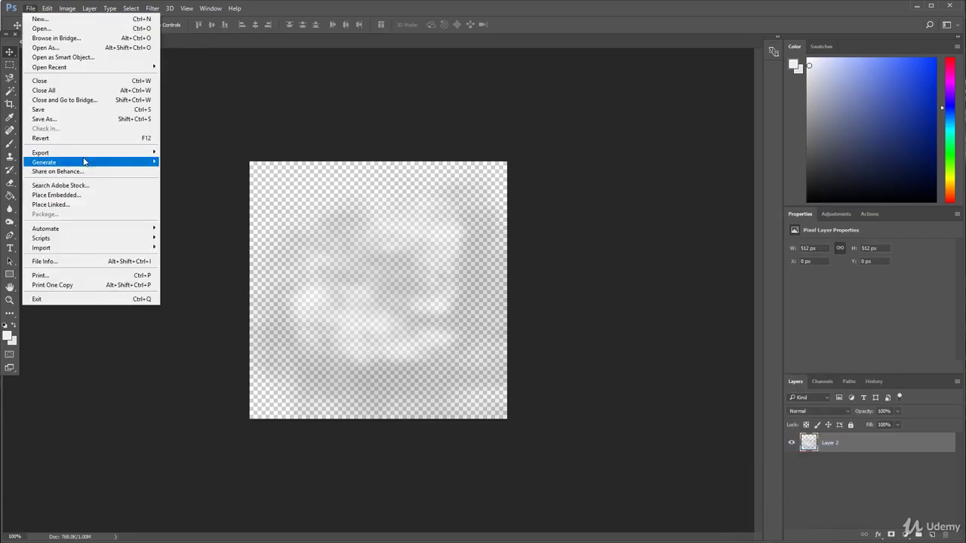
left_click(44, 119)
left_click(186, 495)
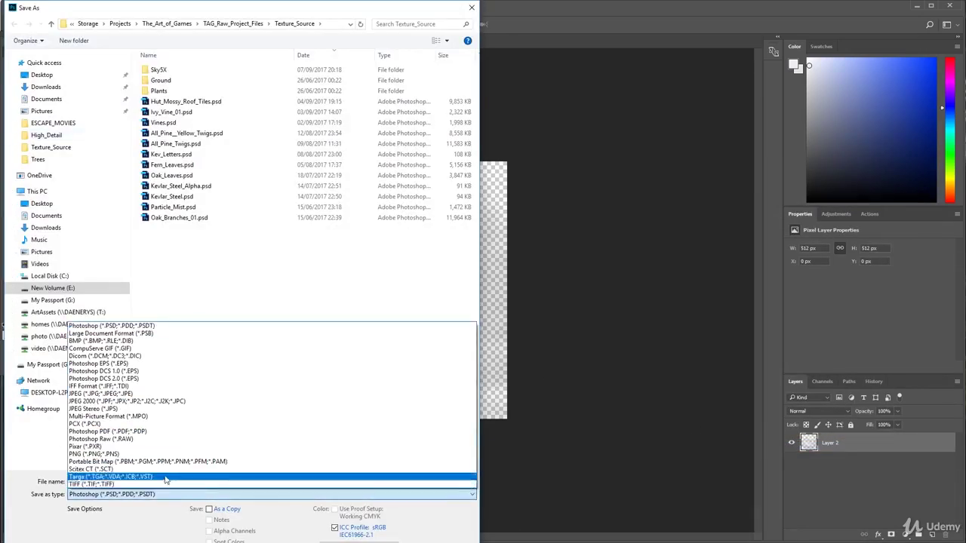
left_click(113, 454)
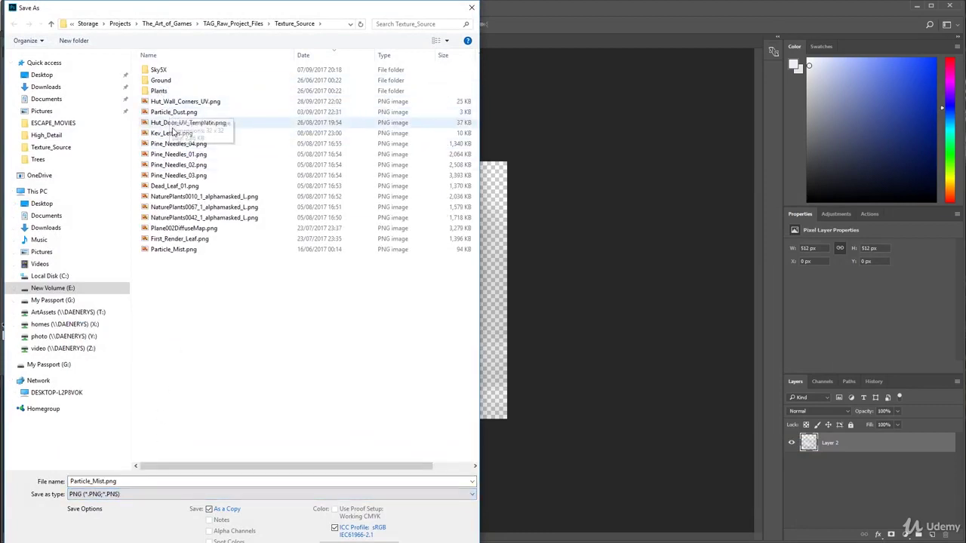
left_click(177, 251)
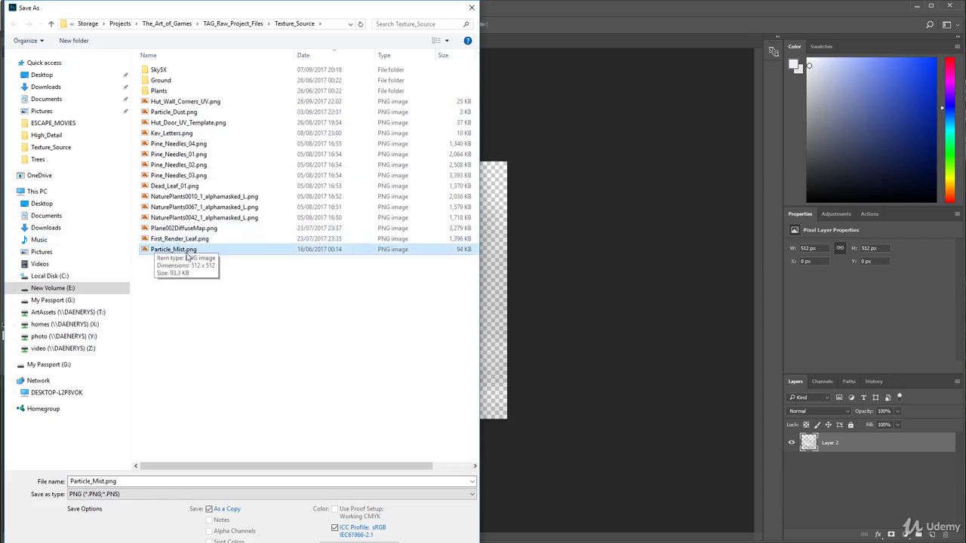
left_click(167, 484)
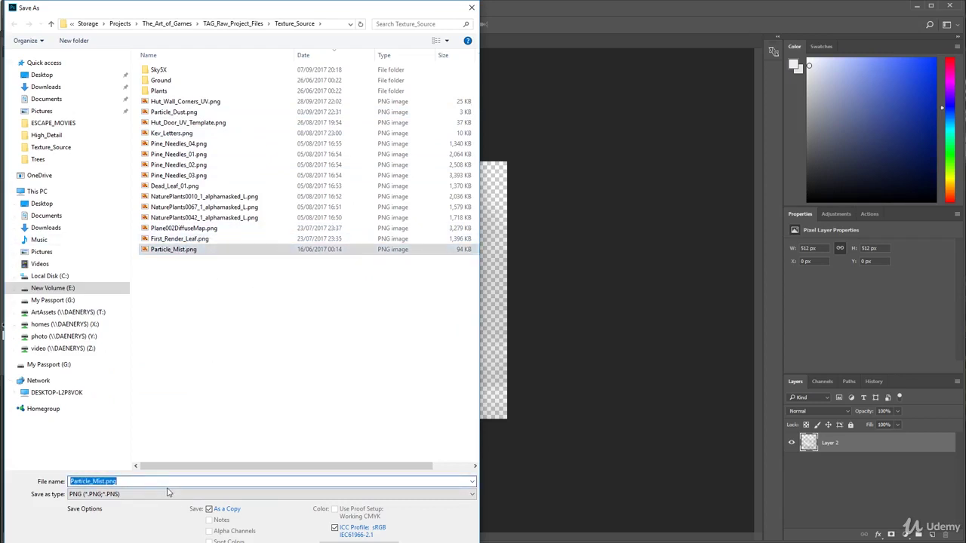
left_click(167, 486)
type("_2")
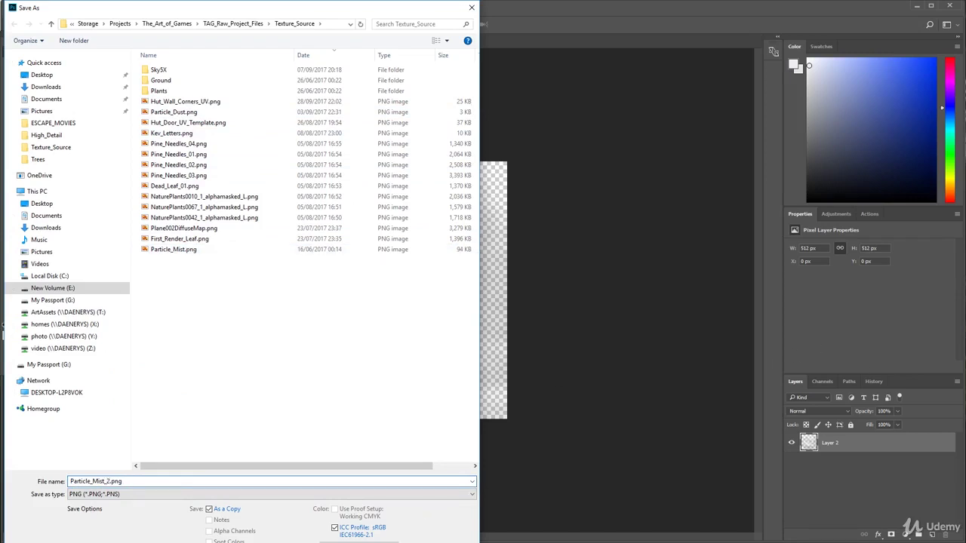
key("Return")
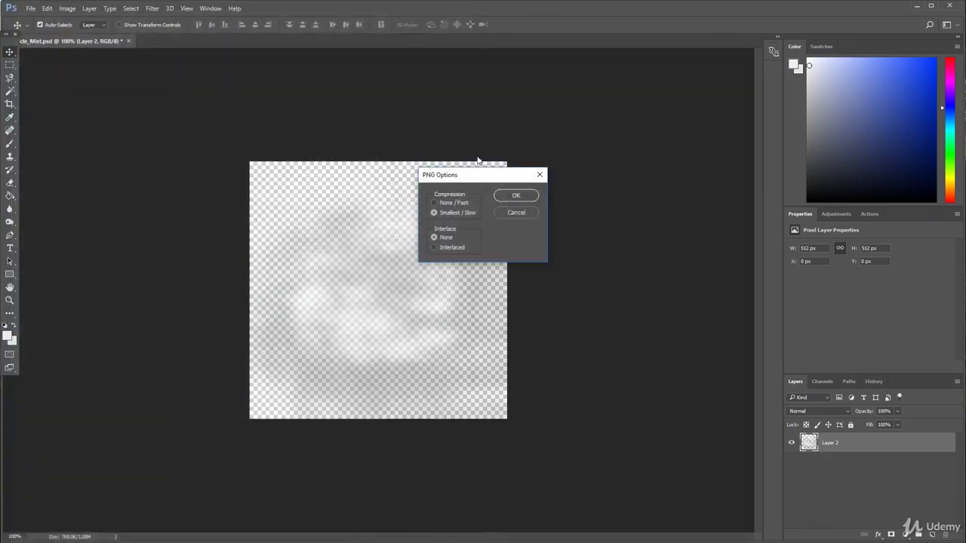
left_click(516, 195)
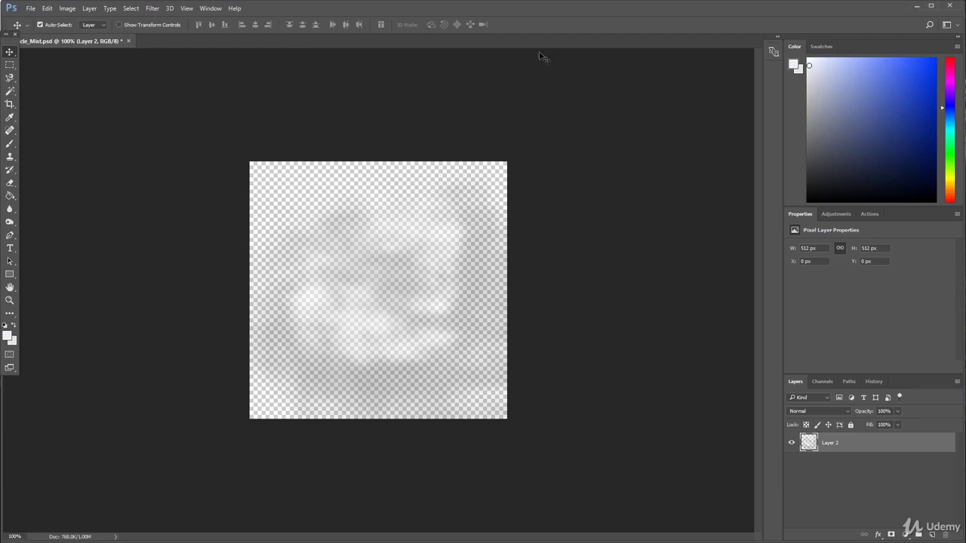
- Switch to Unity and collapse the Particles group in the scene hierarchy
left_click(916, 6)
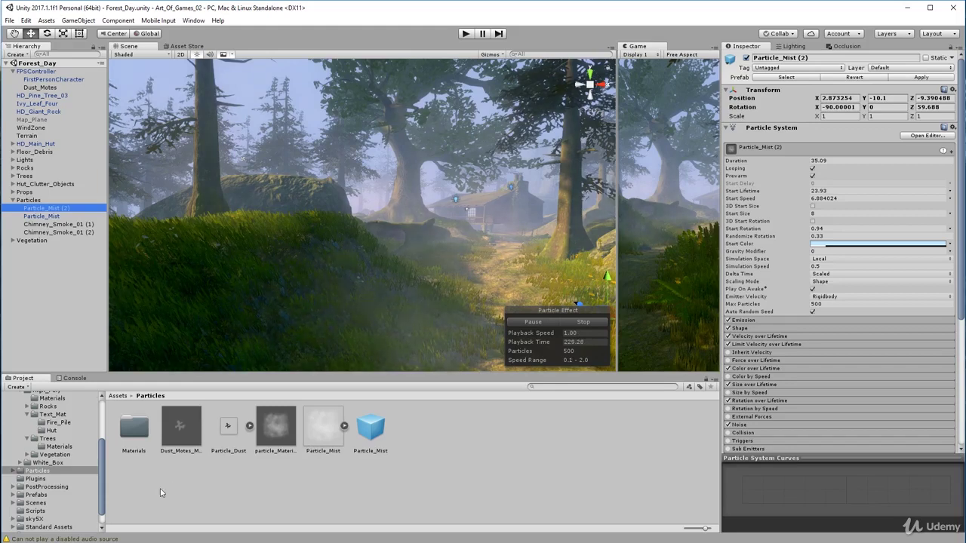
left_click(14, 200)
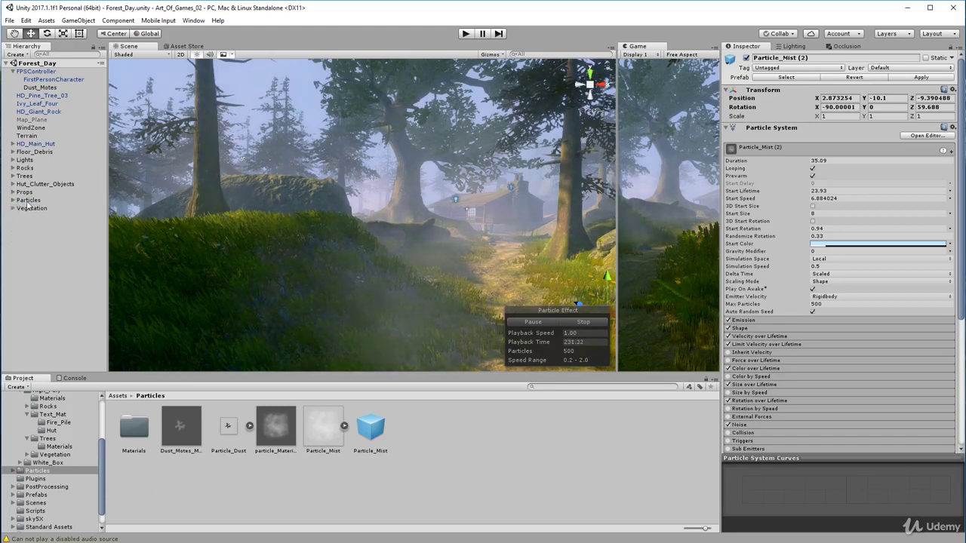
- Create an empty game object, move it to the root of the scene hierarchy and name it Particles
right_click(53, 276)
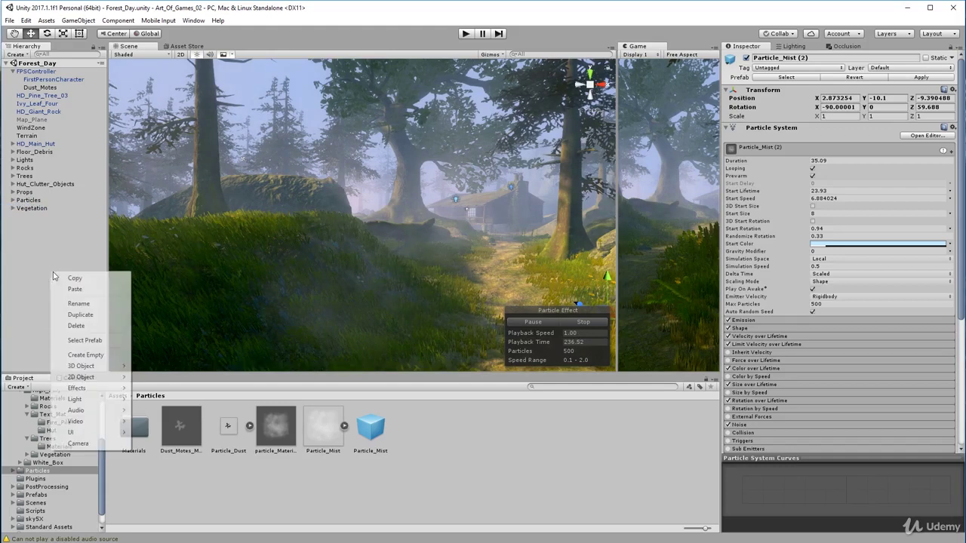
left_click(77, 358)
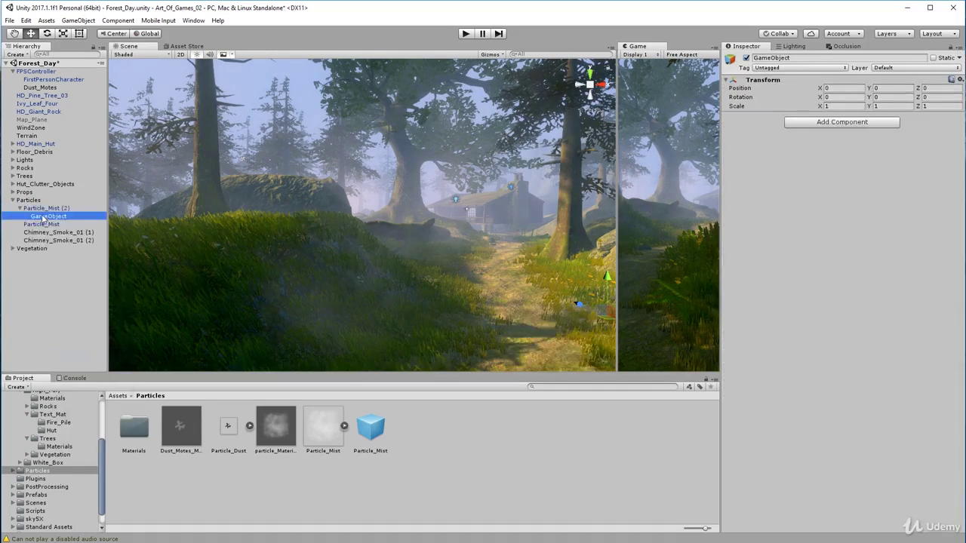
left_click_drag(43, 218, 29, 254)
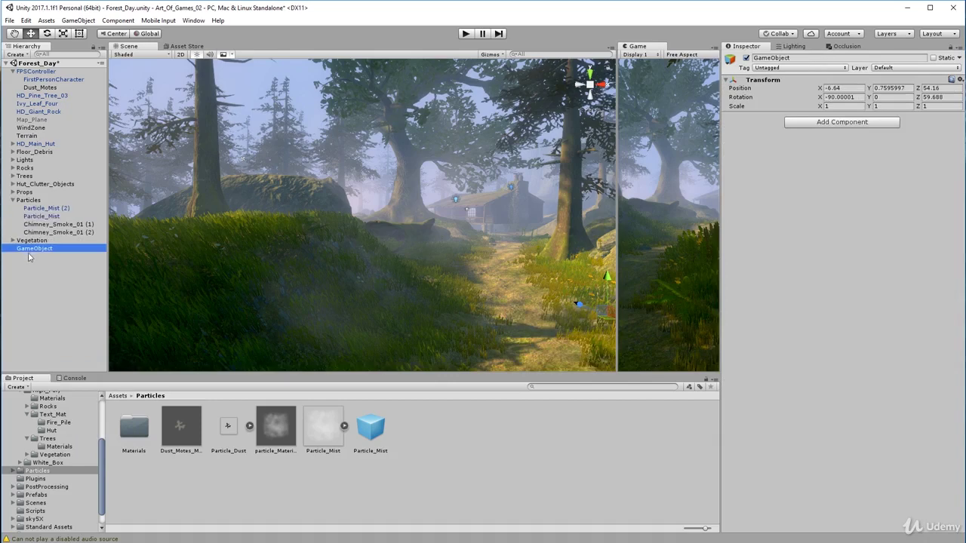
left_click(30, 252)
type("P")
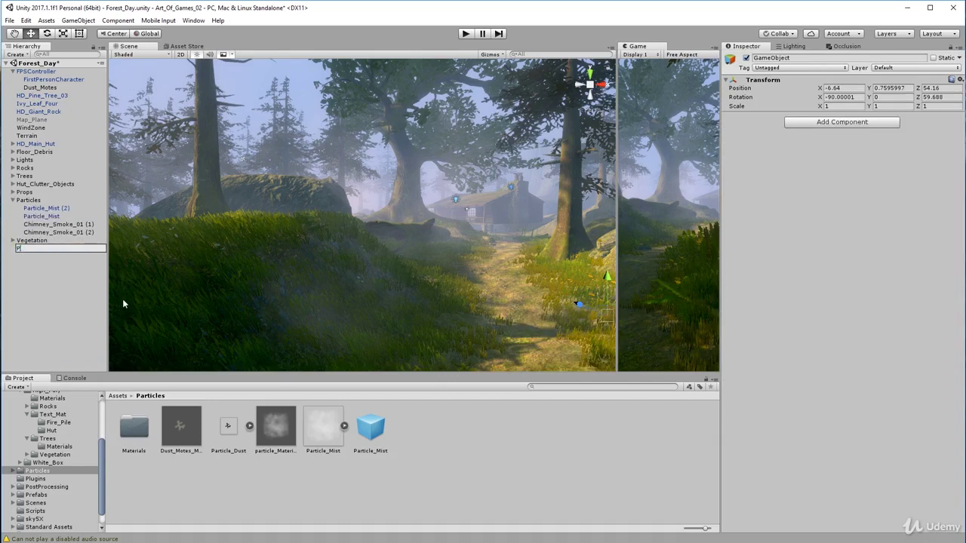
type("articles")
key("Return")
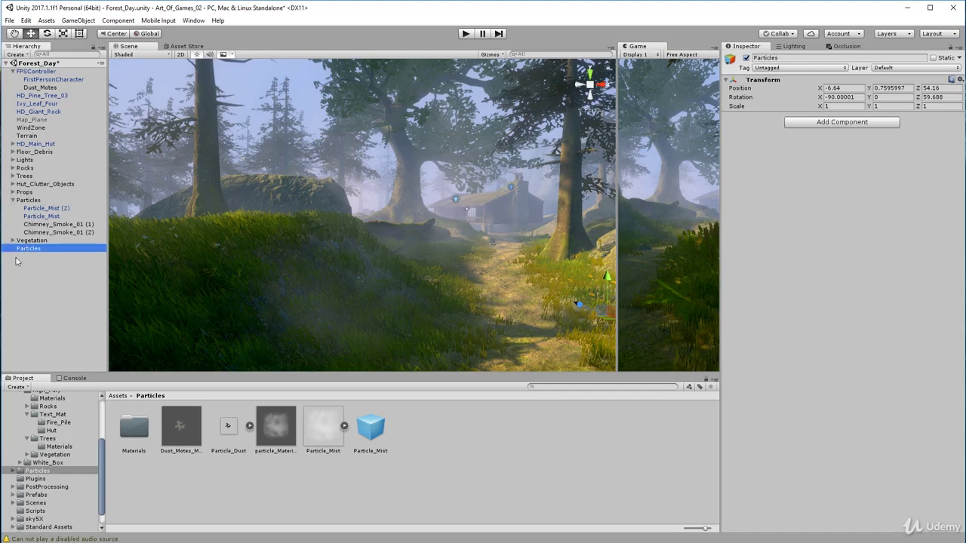
- Delete the newly made empty Particles object from the end of the hierarchy
left_click(24, 200)
left_click(28, 249)
key("Delete")
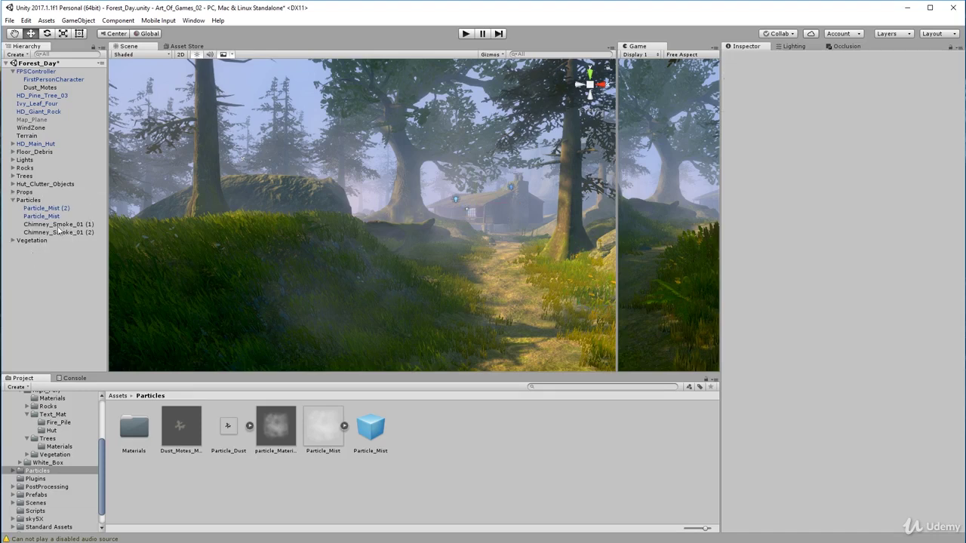
- Select the original Particles group and review the mist and chimney smoke objects it contains
left_click(18, 200)
left_click(12, 200)
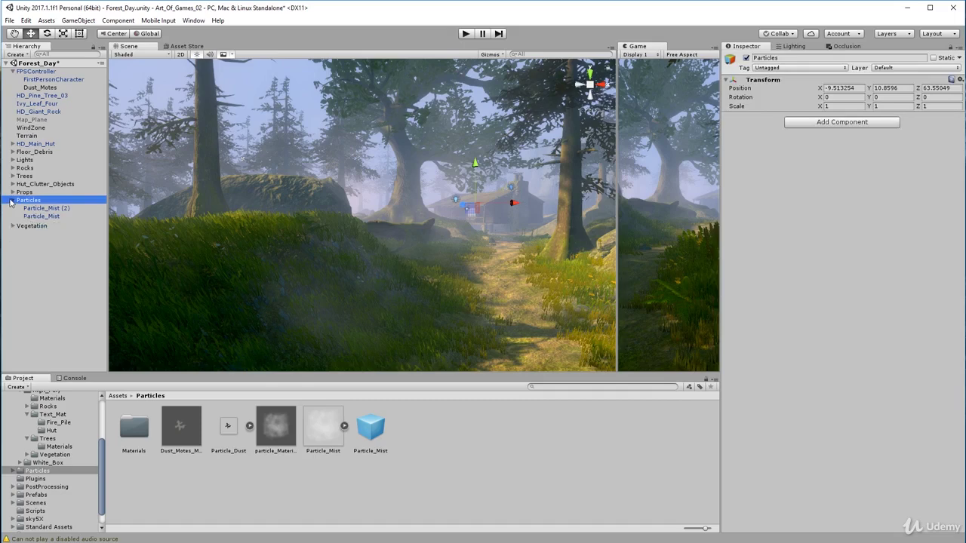
left_click(12, 200)
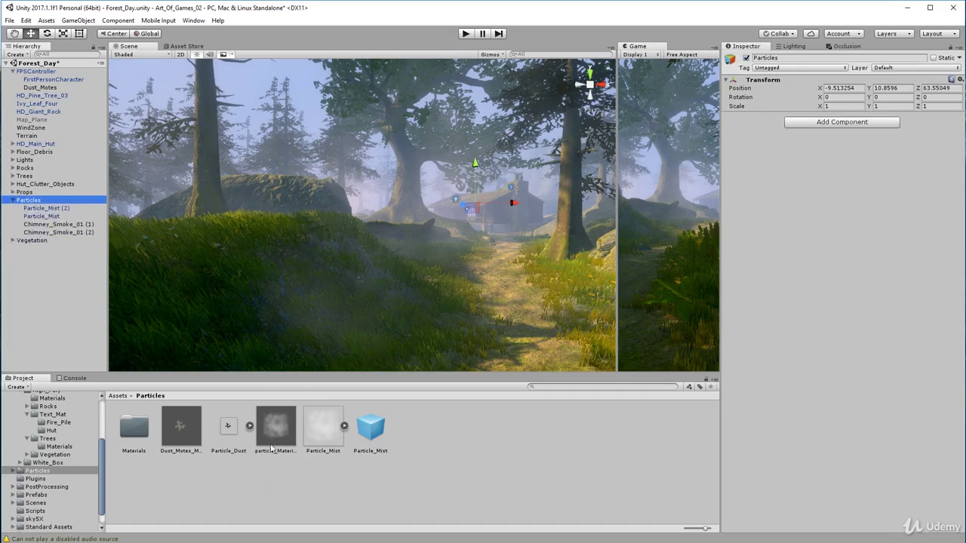
- Look over the Particles asset folder and collapse the project's Assets folder tree
left_click(124, 421)
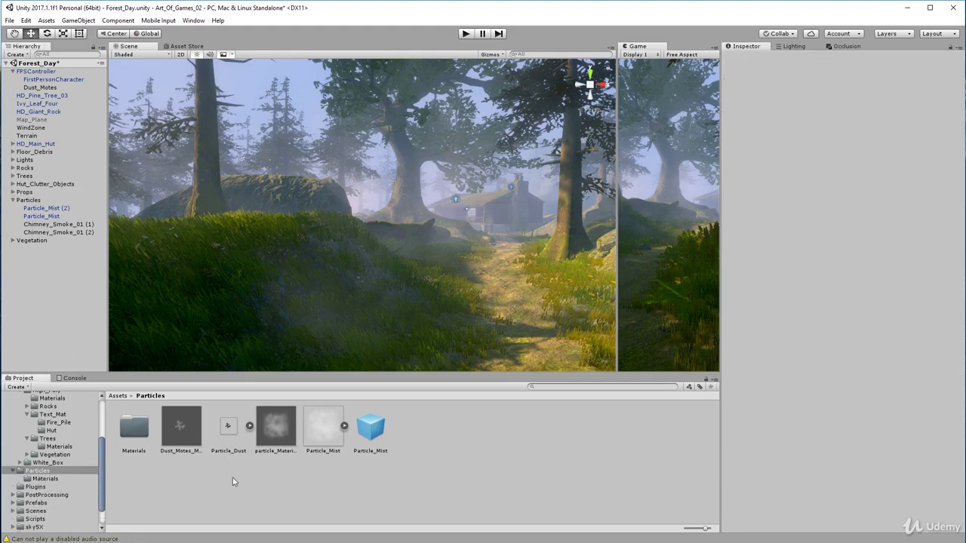
scroll(49, 464, "up", 5)
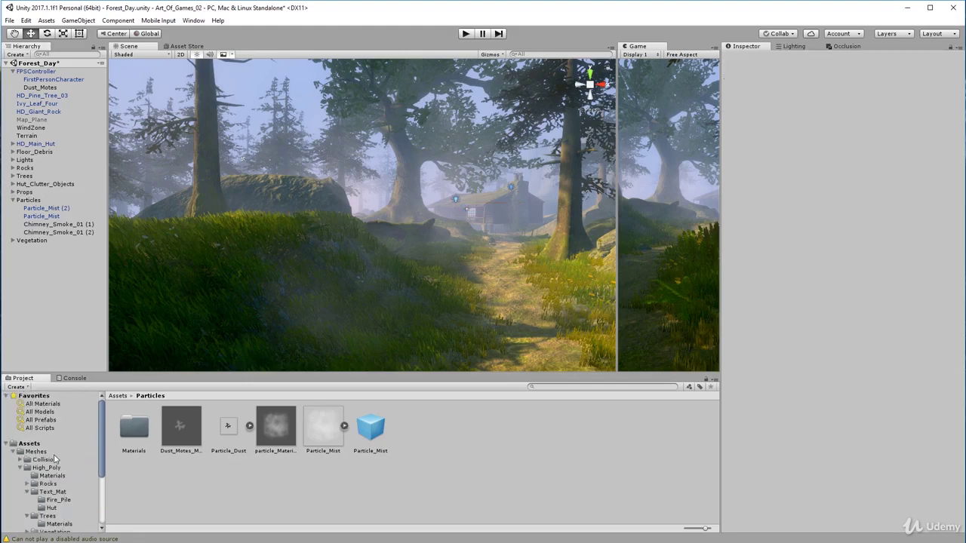
left_click(6, 444)
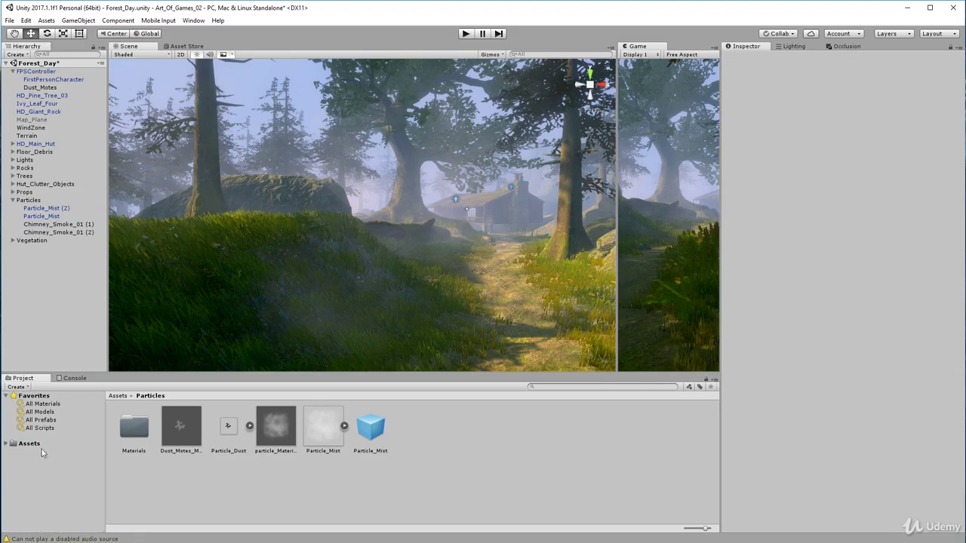
- Open the Particles folder in the project's assets and import the Particle_Mist_2 PNG image into it
left_click(5, 443)
left_click(13, 451)
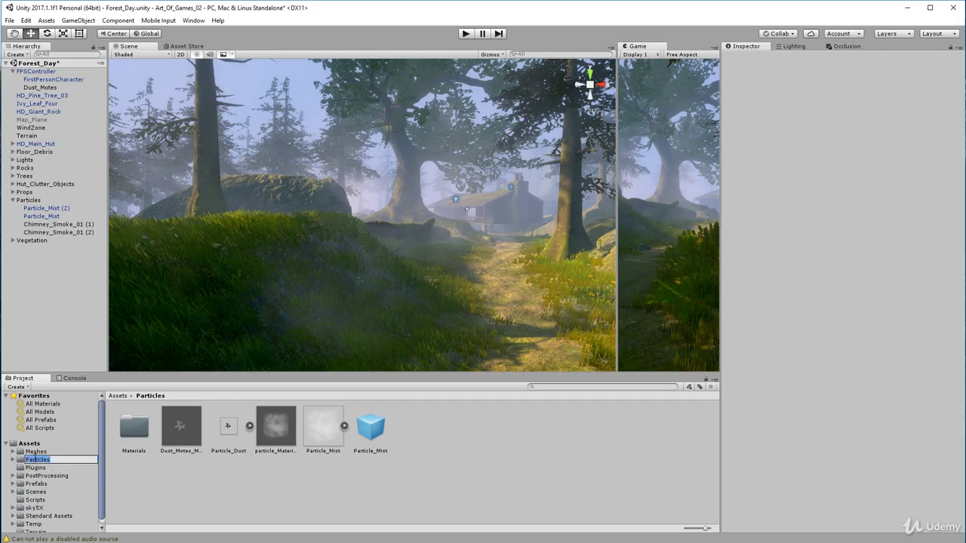
right_click(71, 446)
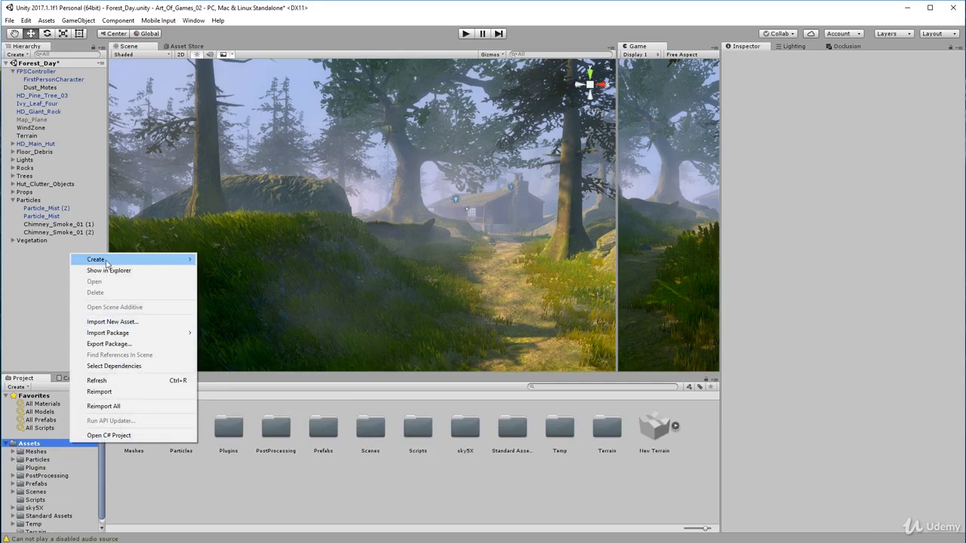
mouse_move(108, 264)
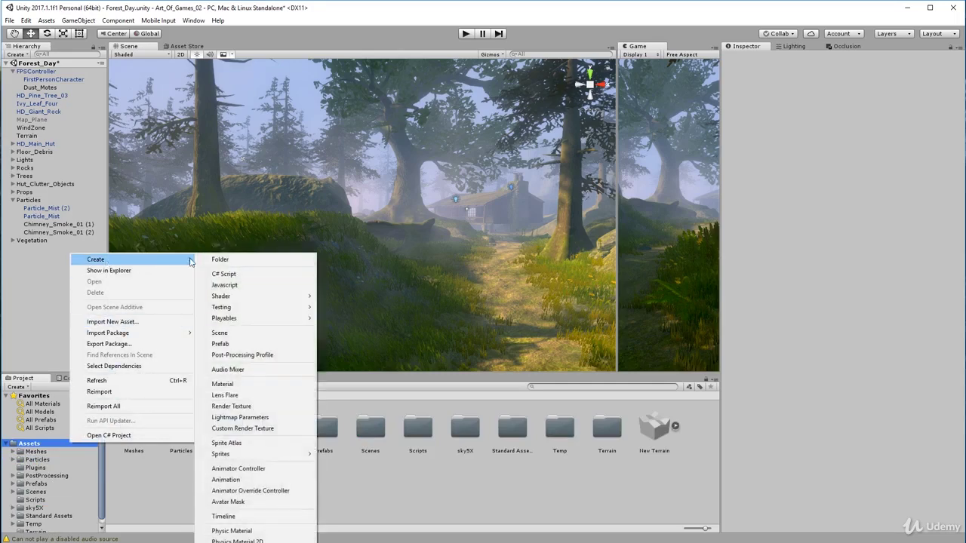
left_click(34, 460)
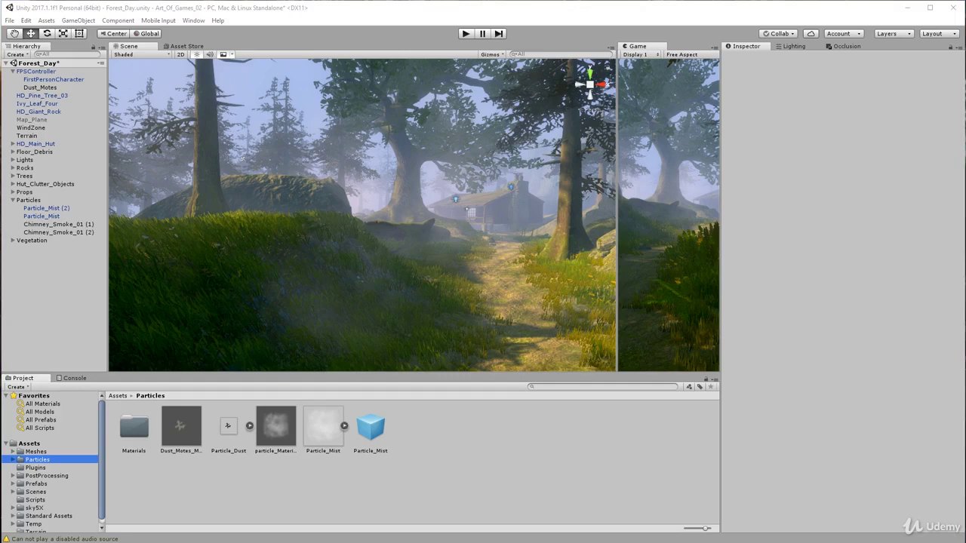
left_click_drag(294, 539, 435, 453)
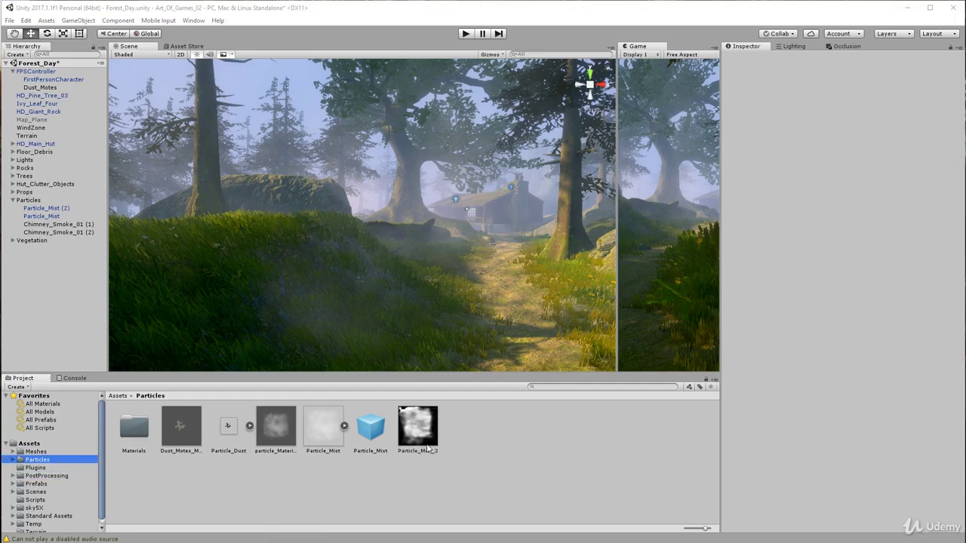
- Set the texture type of Particle_Mist_2 to Sprite (2D and UI), apply the import settings and check its transparent preview
left_click(417, 432)
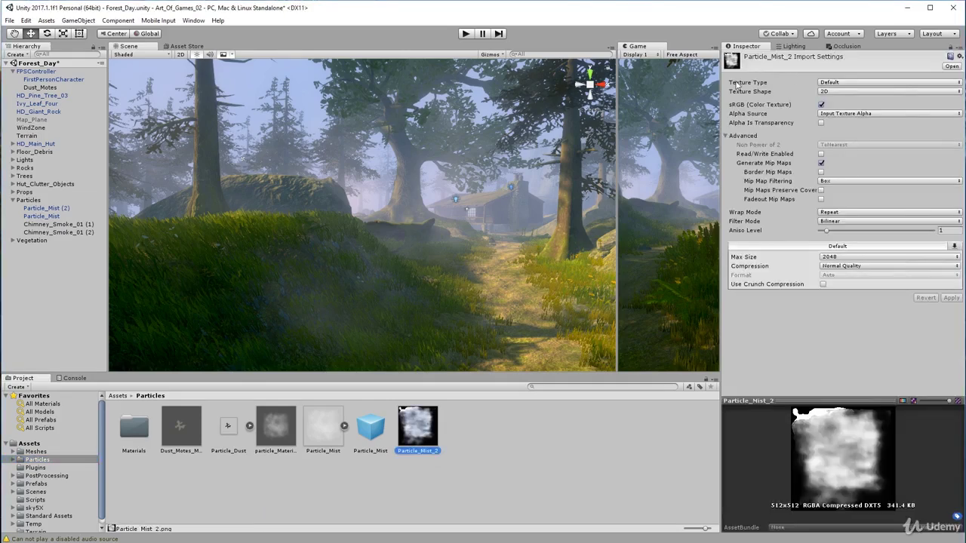
left_click(845, 82)
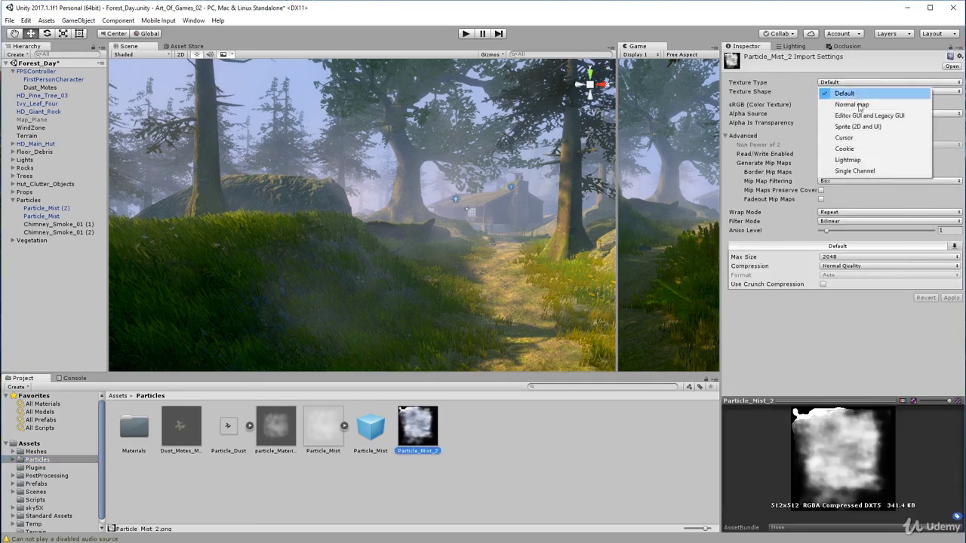
left_click(871, 128)
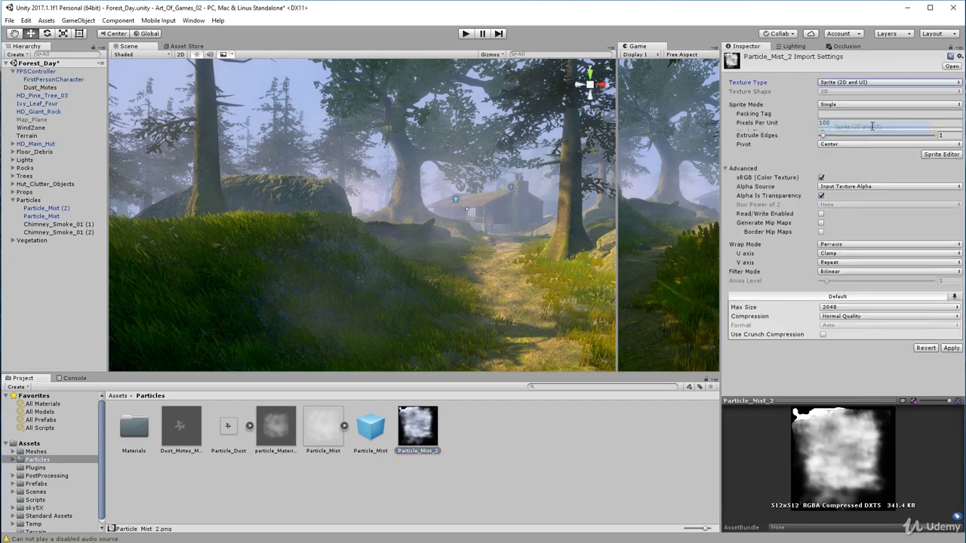
left_click(523, 496)
left_click(512, 298)
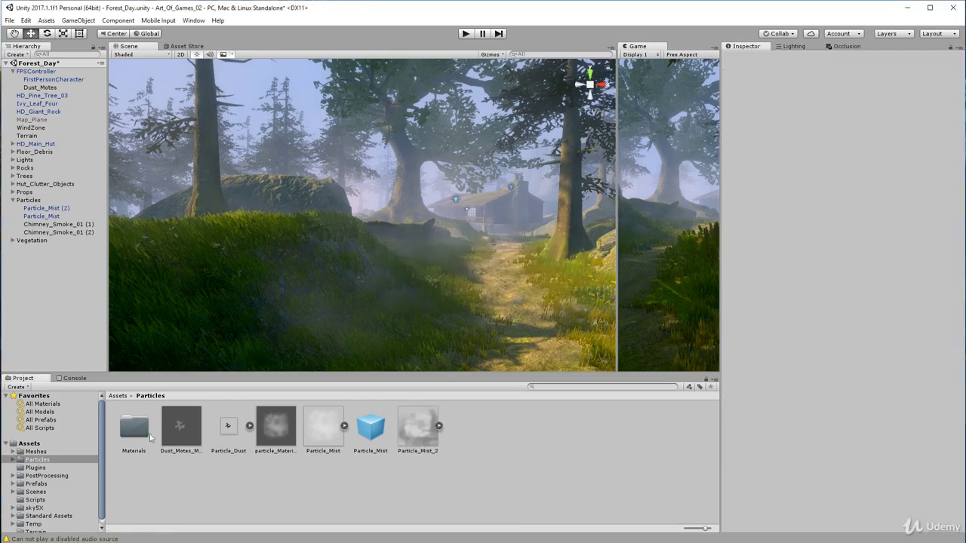
left_click(417, 427)
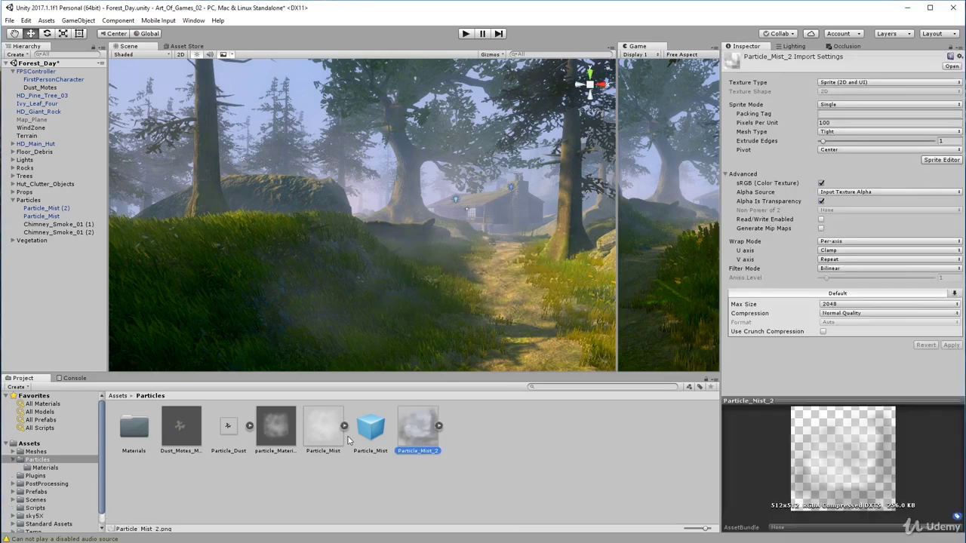
- Create a new material in the Particles asset folder and name it Mist_2
left_click(467, 486)
left_click(417, 425)
right_click(497, 451)
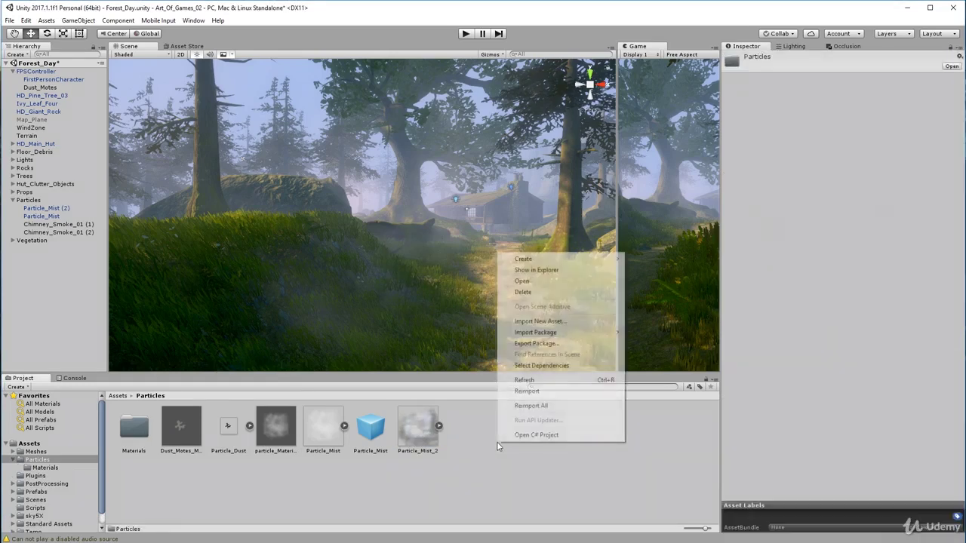
mouse_move(567, 262)
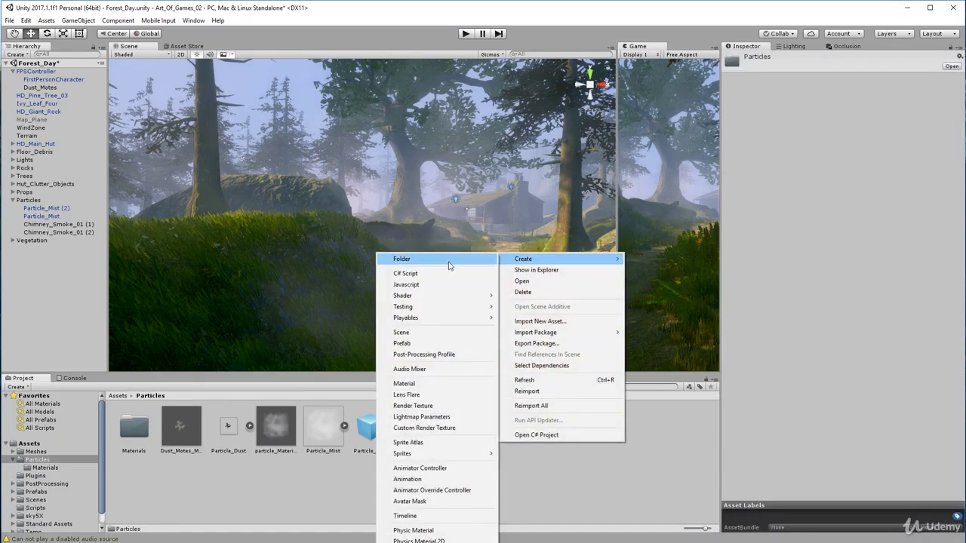
left_click(438, 386)
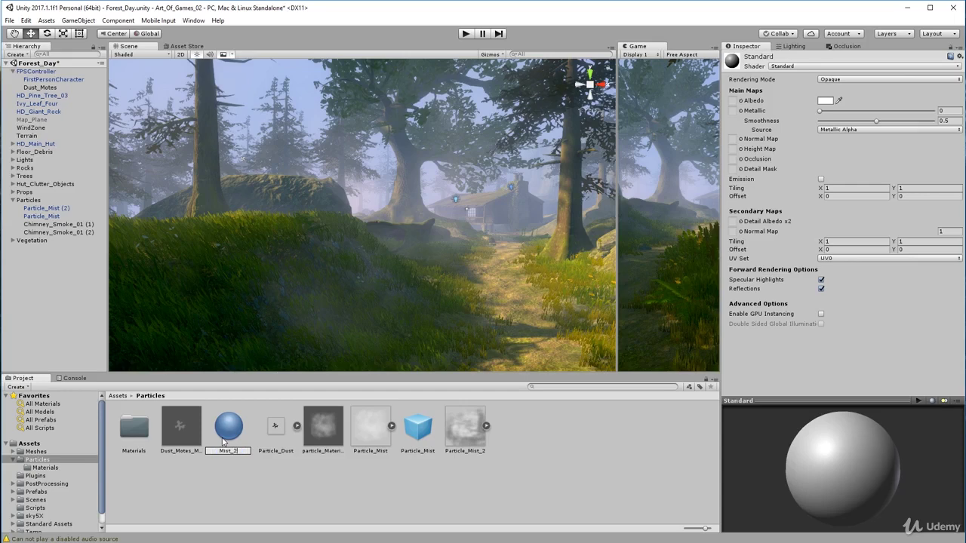
key("Return")
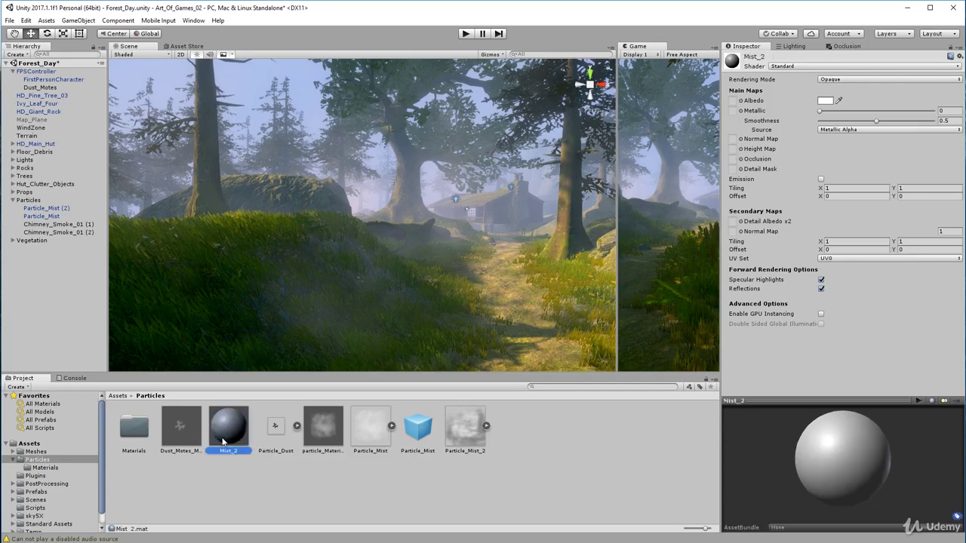
- Set the Mist_2 material's shader to Particles/Additive and its particle texture to Particle_Mist_2, with a soft particles factor of 1.31
left_click(801, 68)
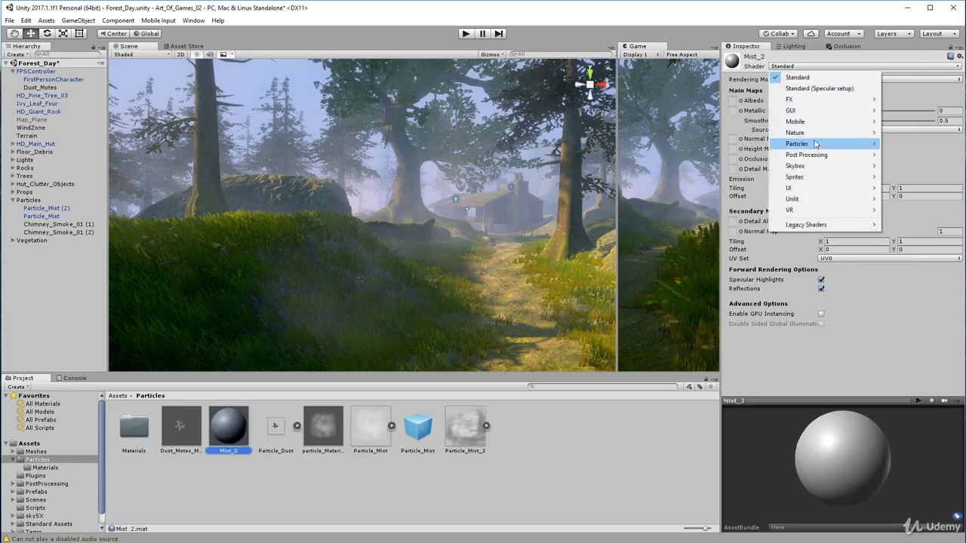
mouse_move(814, 144)
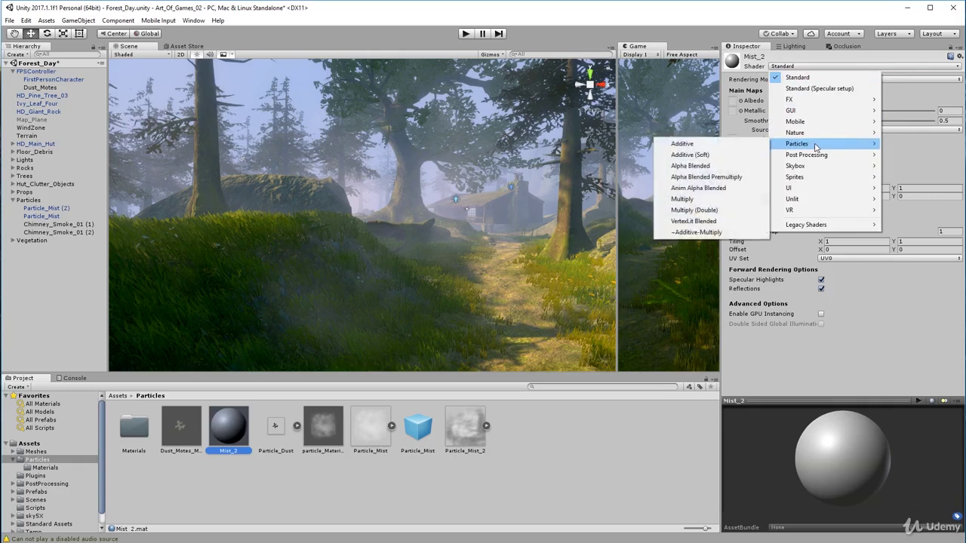
left_click(683, 144)
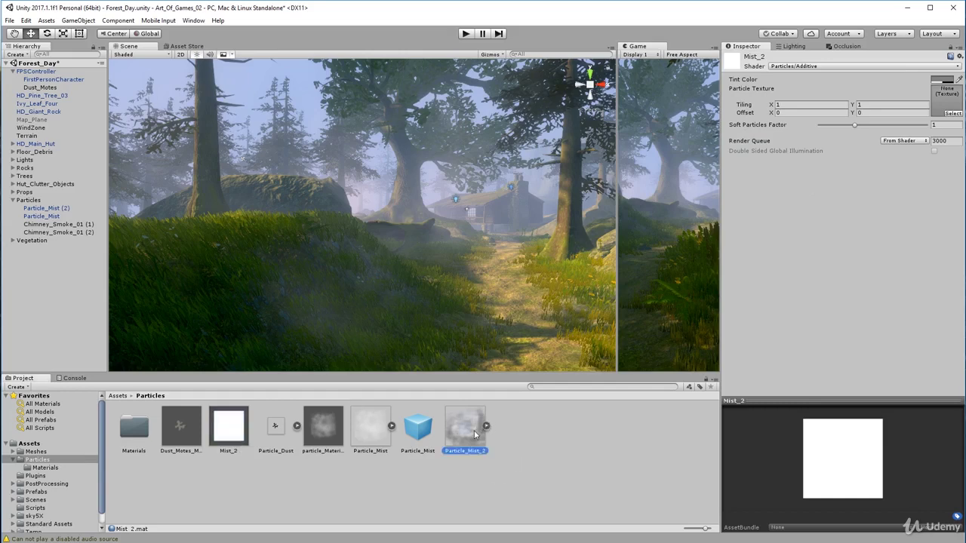
left_click_drag(228, 426, 896, 156)
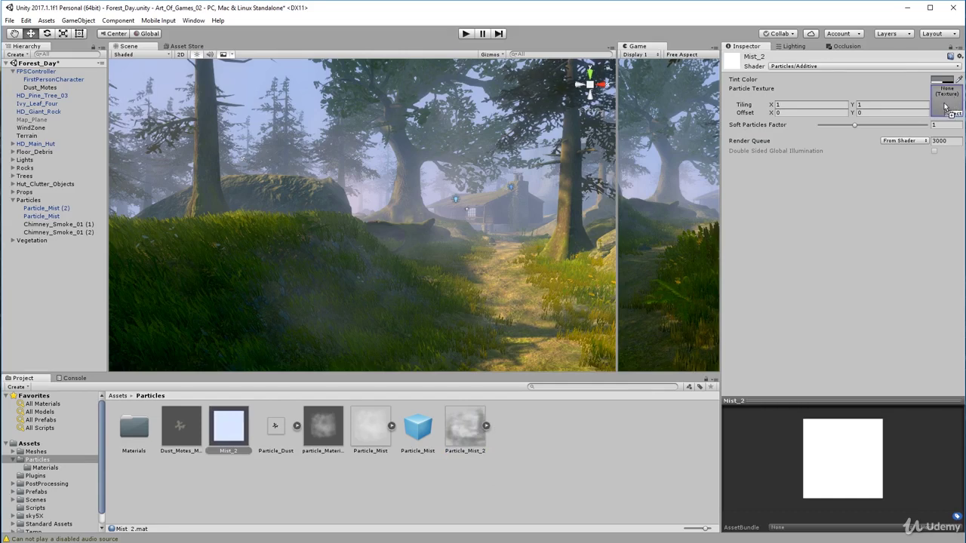
left_click_drag(944, 107, 946, 108)
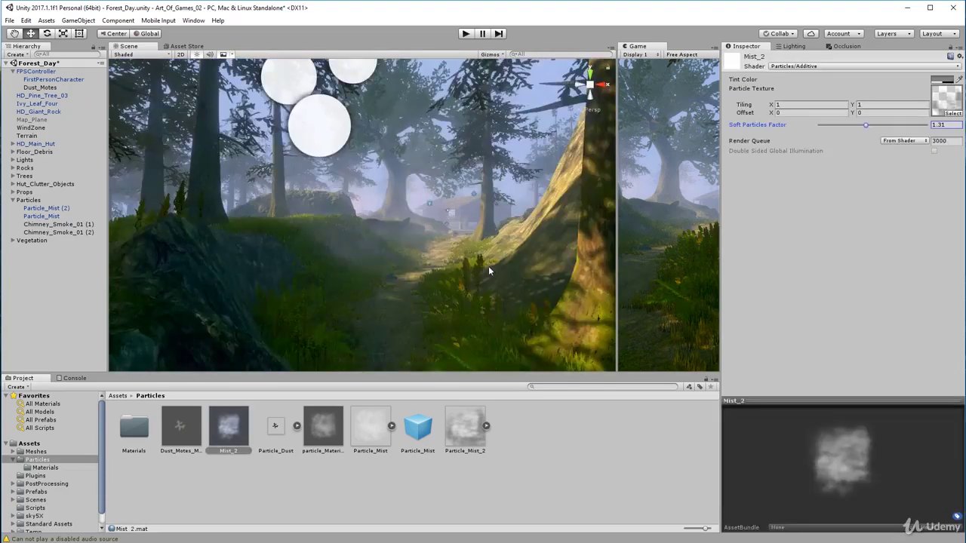
- Add a new particle system as a child of the Particles group in the scene hierarchy
scroll(488, 265, "down", 3)
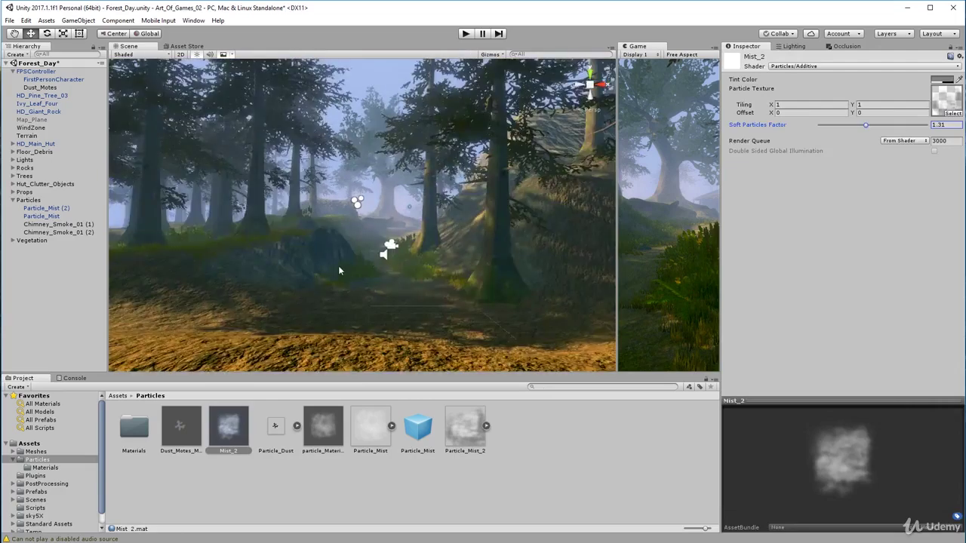
middle_click_drag(338, 270, 370, 268)
left_click(370, 308)
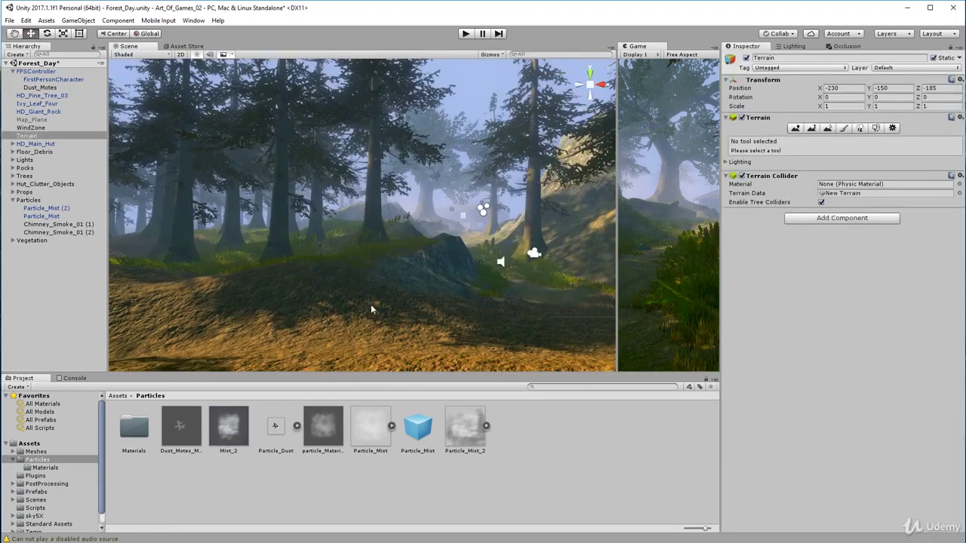
scroll(369, 338, "down", 4)
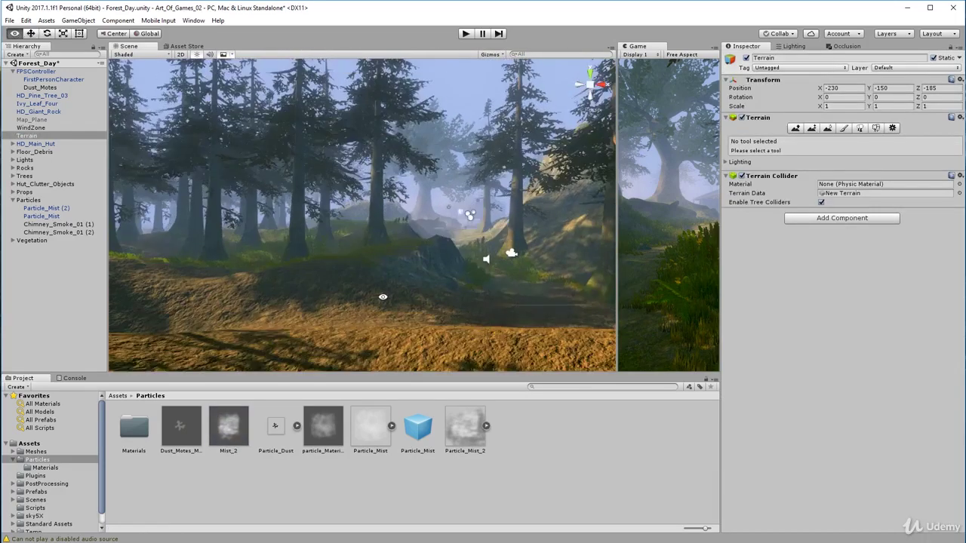
middle_click_drag(376, 315, 383, 307)
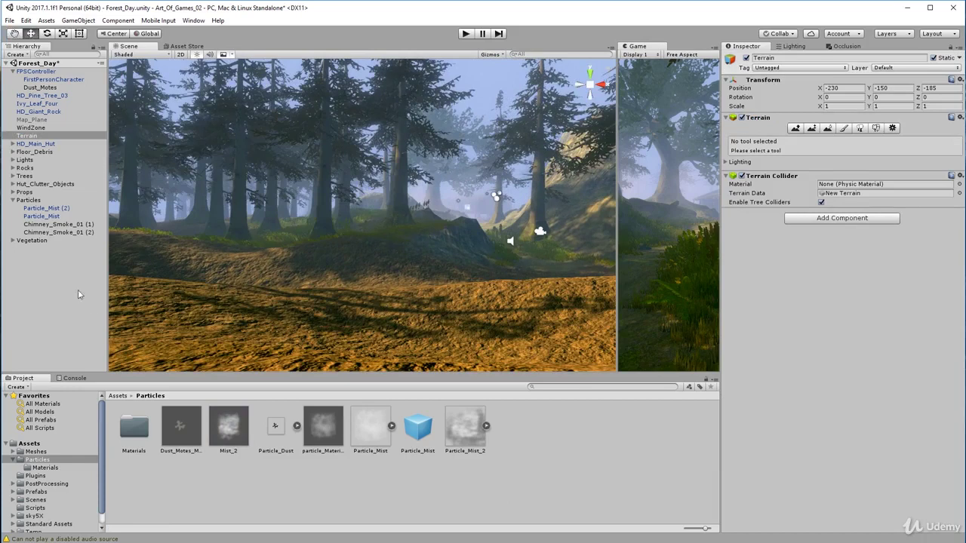
left_click(24, 193)
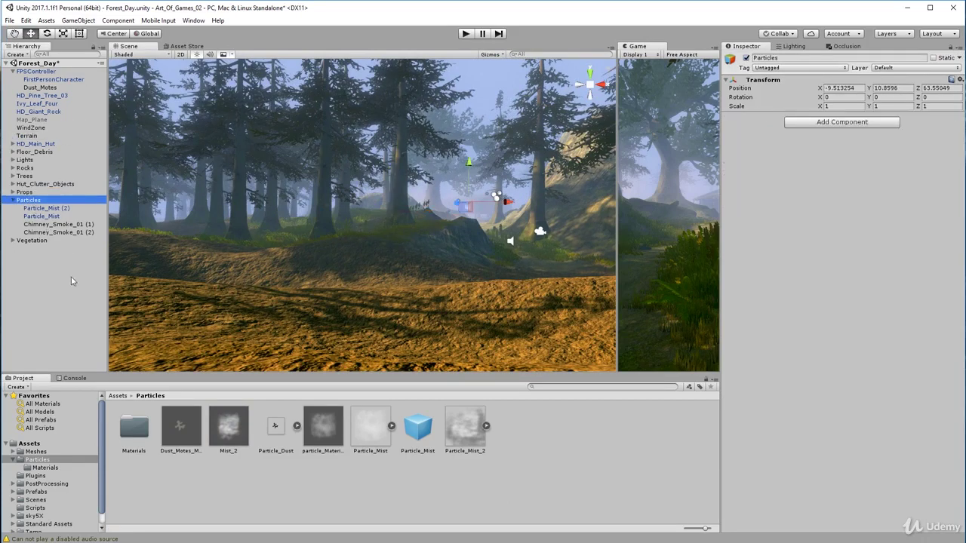
right_click(53, 202)
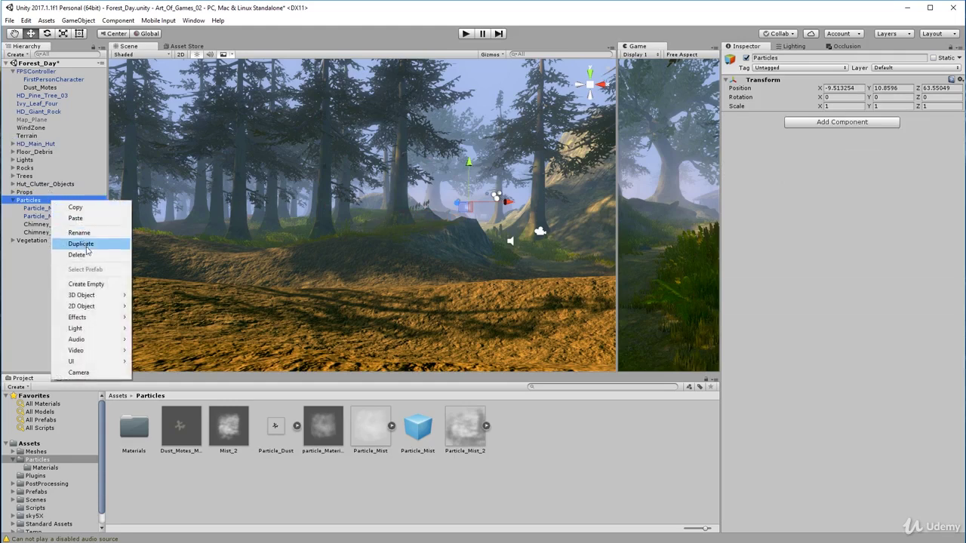
mouse_move(103, 322)
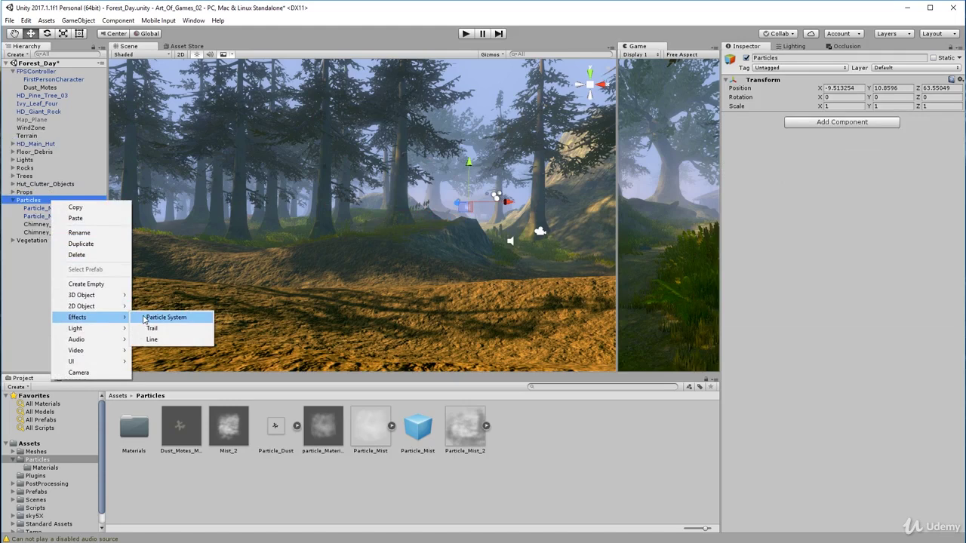
left_click(166, 317)
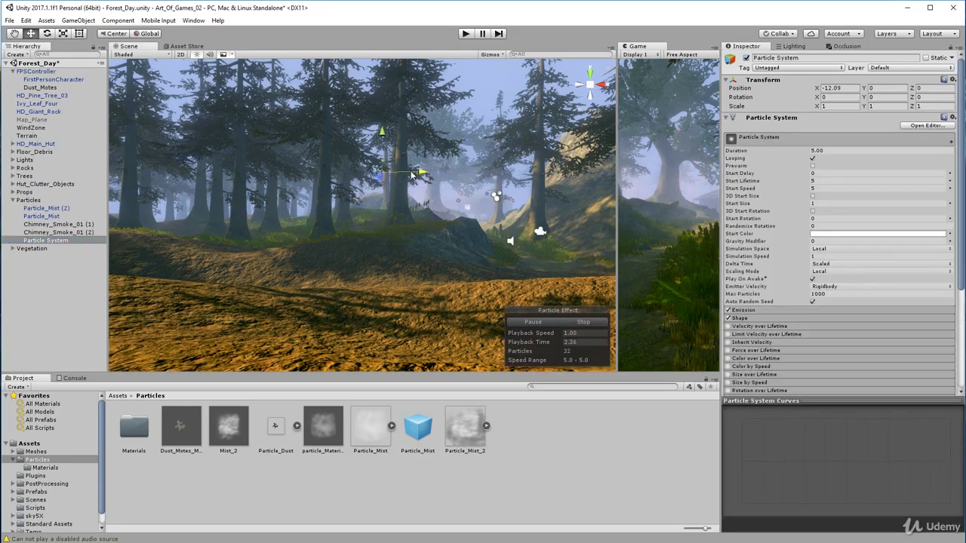
- Move the new particle system onto the open ground in front of the trees, to about X -17.33, Y -7.71, Z -43.91
left_click_drag(384, 184, 282, 219, "alt")
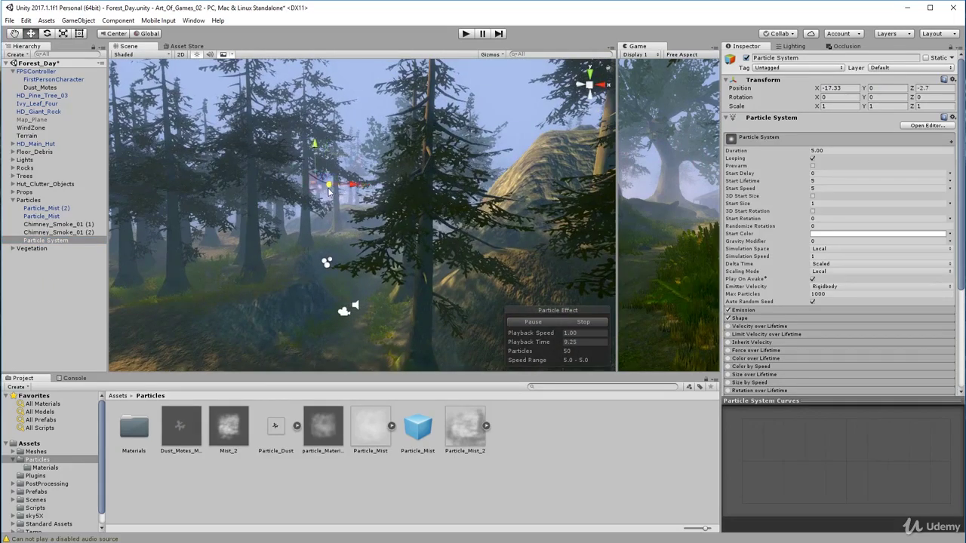
left_click_drag(263, 203, 365, 267, "alt")
key("q")
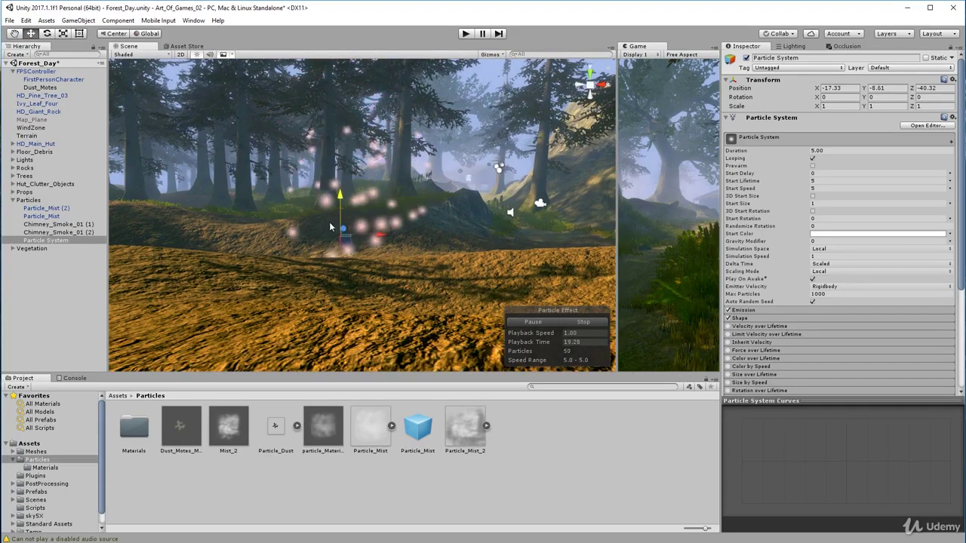
left_click_drag(330, 227, 333, 213)
right_click_drag(315, 268, 323, 259)
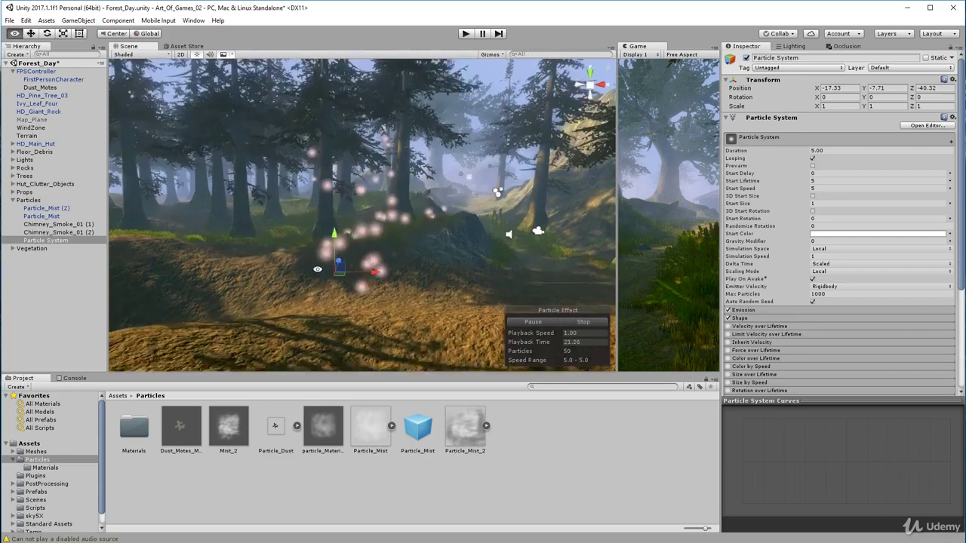
left_click_drag(323, 259, 386, 332)
- Examine the emitted particles against the surrounding terrain from near and far, and select the new particle system in the hierarchy
middle_click_drag(387, 332, 395, 321)
scroll(395, 323, "down", 2)
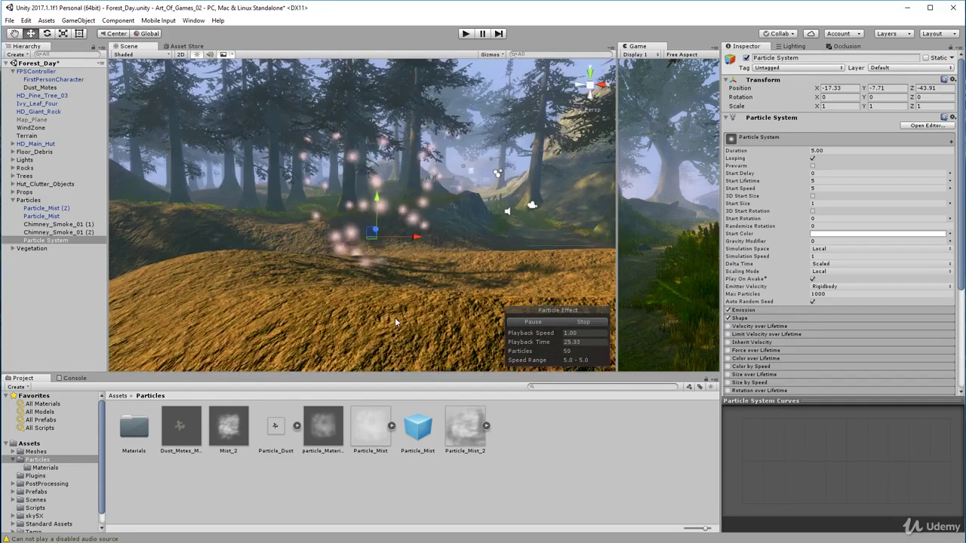
scroll(377, 305, "up", 3)
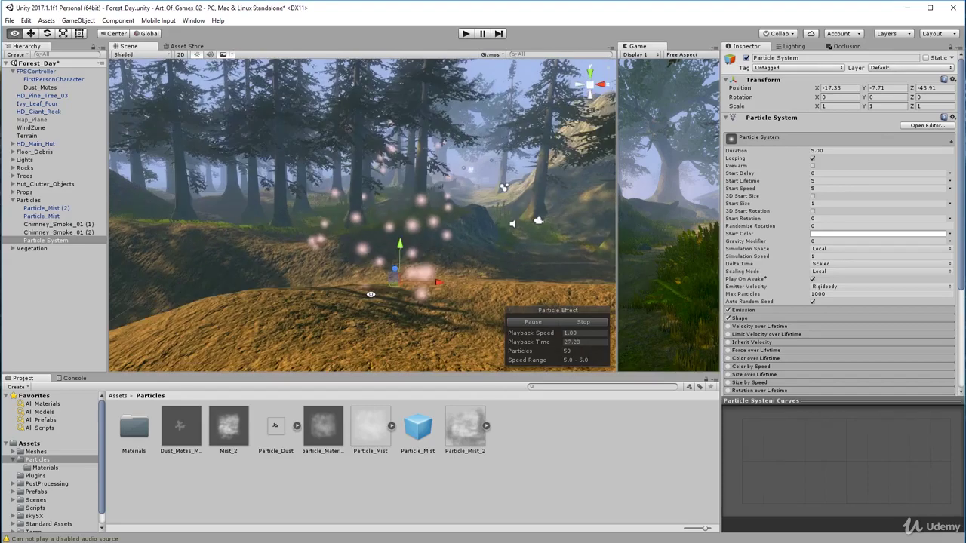
scroll(362, 288, "down", 5)
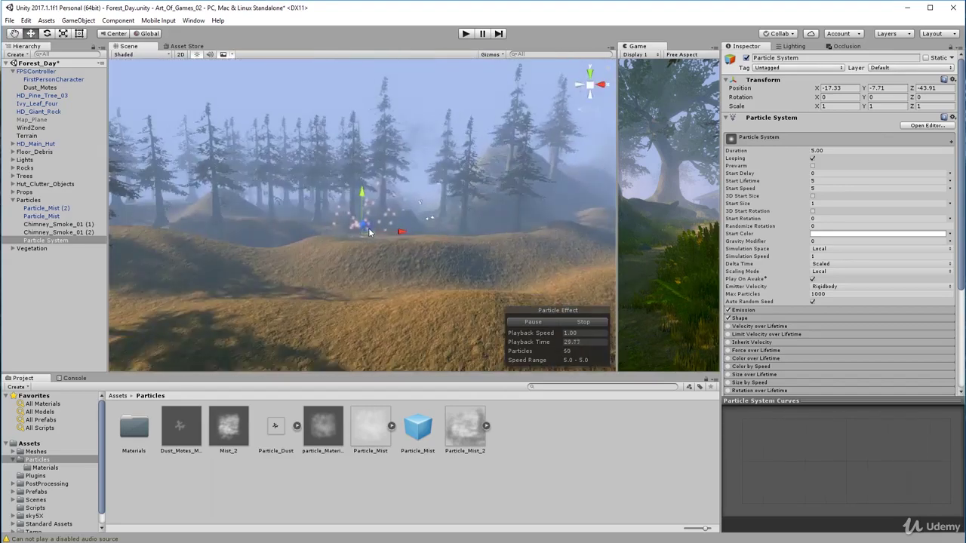
scroll(368, 233, "up", 4)
left_click_drag(368, 232, 322, 310, "alt")
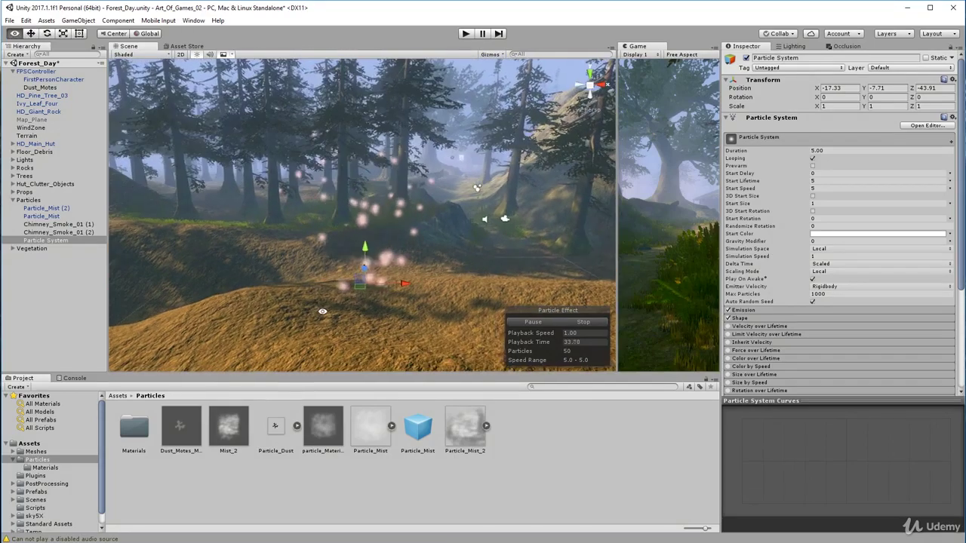
left_click(42, 241)
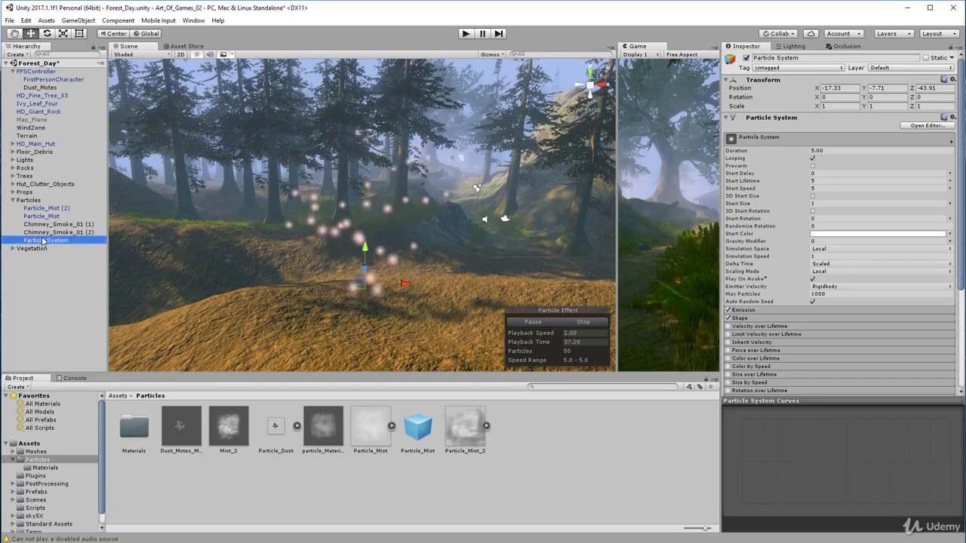
- Rename the new particle system in the hierarchy as Particles_Mist2
left_click(43, 241)
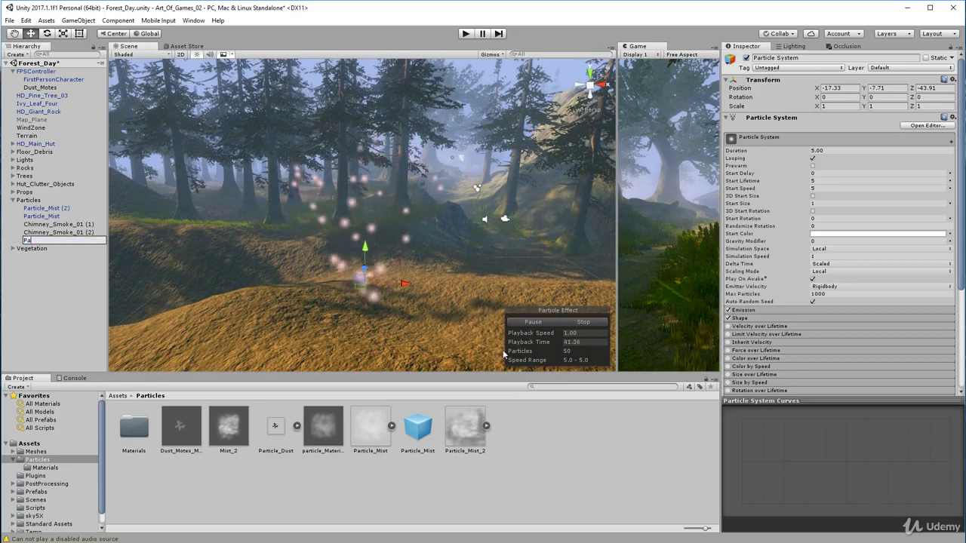
type("Particle")
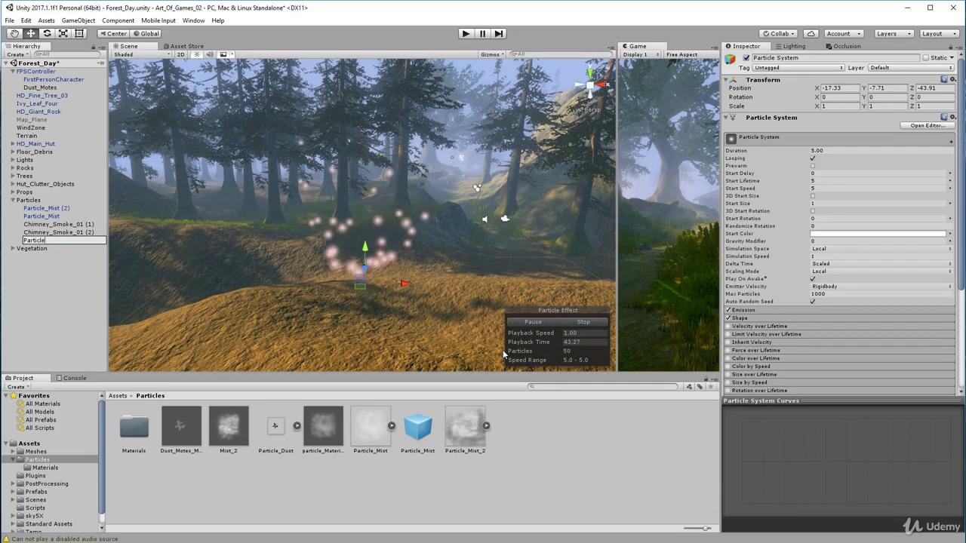
type("s_Mist2")
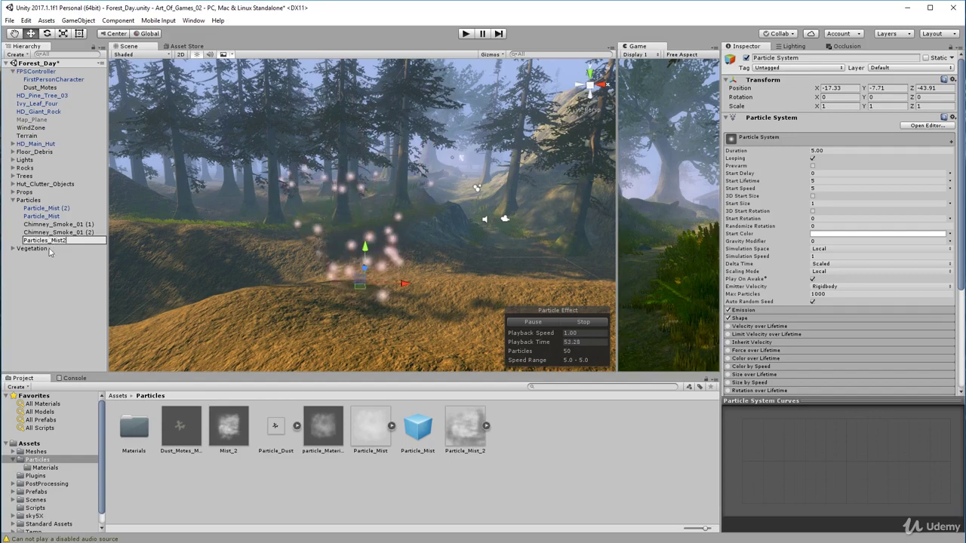
key("Return")
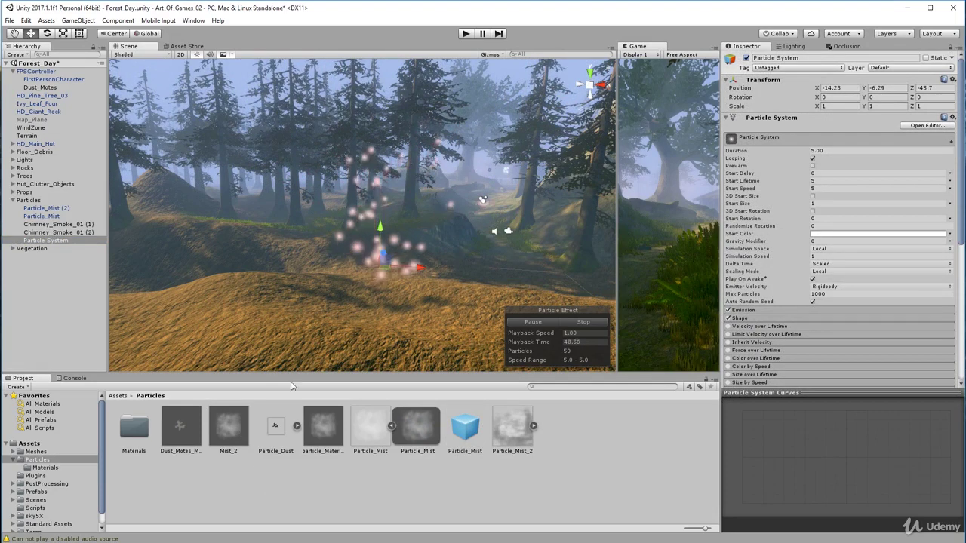
- Assign the Mist_2 material from the Particles folder to the new particle system in place of Default-Particle
scroll(794, 305, "down", 5)
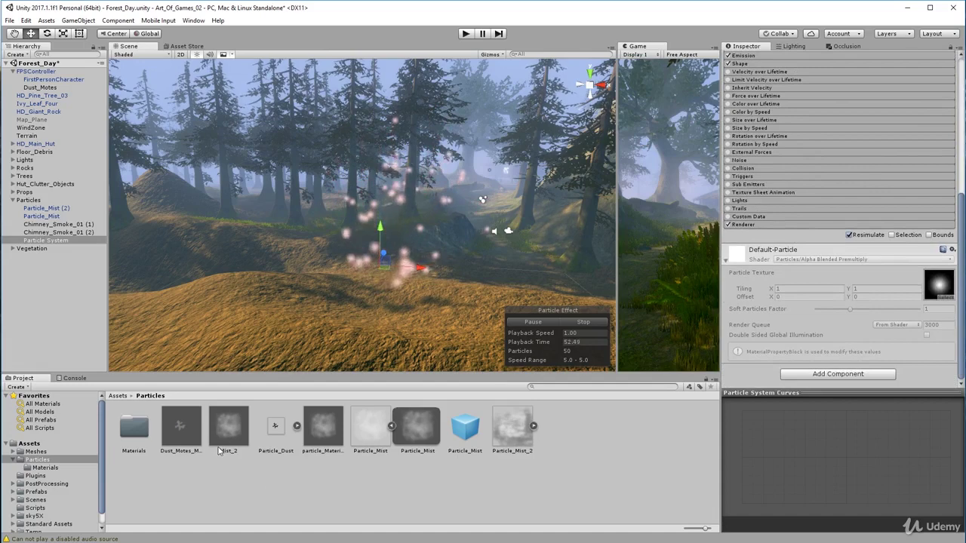
left_click_drag(218, 451, 764, 386)
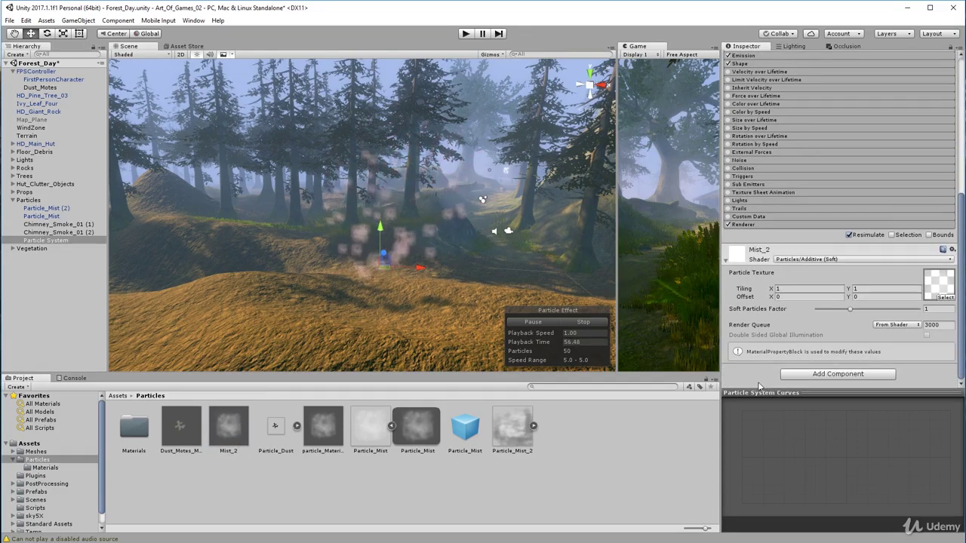
scroll(382, 222, "up", 1)
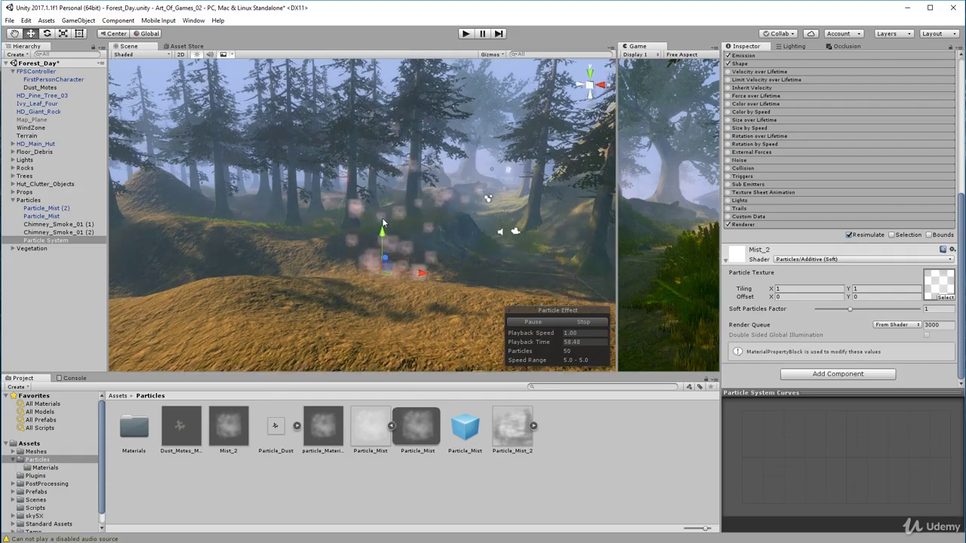
left_click_drag(382, 223, 408, 279, "alt")
- Expand the particle system's modules from Emission and Shape through Color over Lifetime and examine their settings
scroll(811, 203, "up", 10)
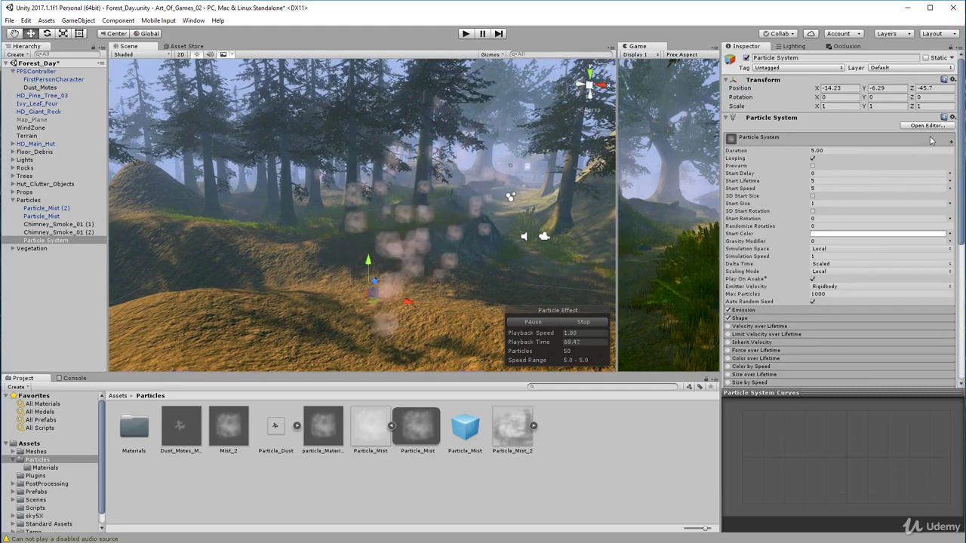
scroll(857, 224, "down", 3)
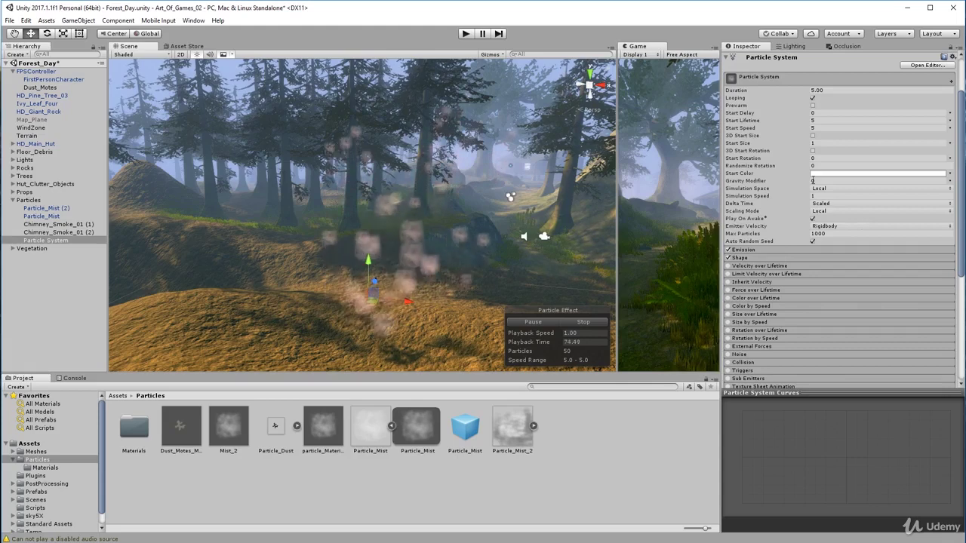
left_click(812, 250)
scroll(811, 246, "down", 3)
left_click(813, 223)
scroll(833, 316, "down", 3)
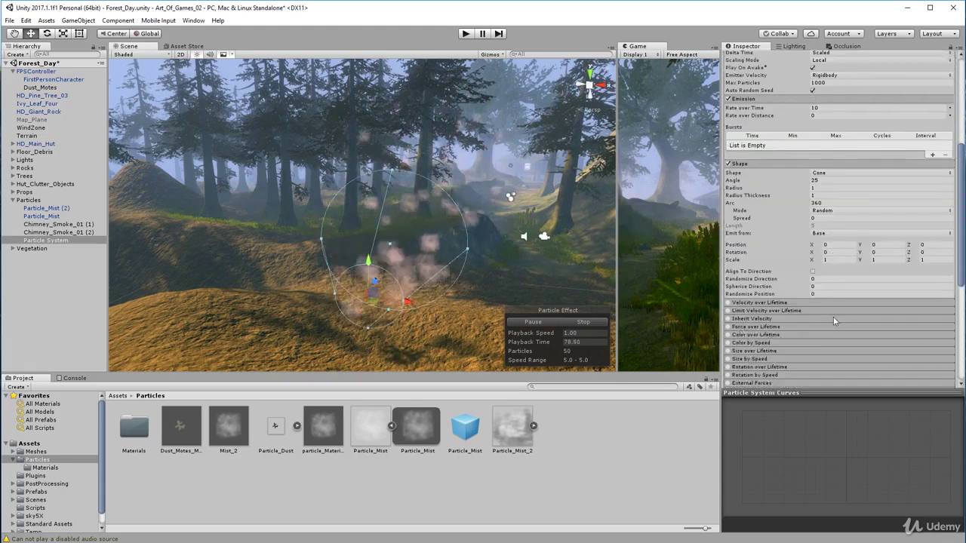
left_click(827, 273)
scroll(831, 297, "down", 4)
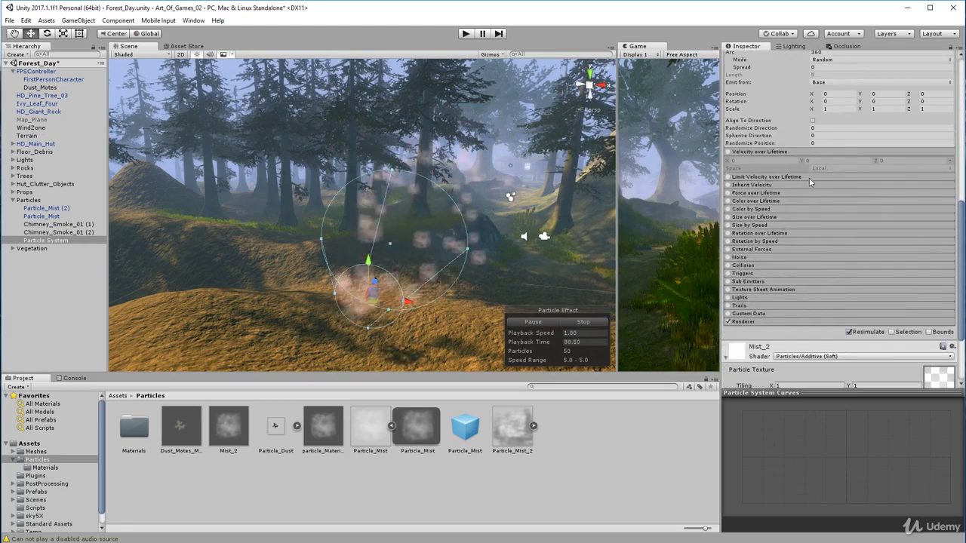
left_click(809, 177)
left_click(812, 210)
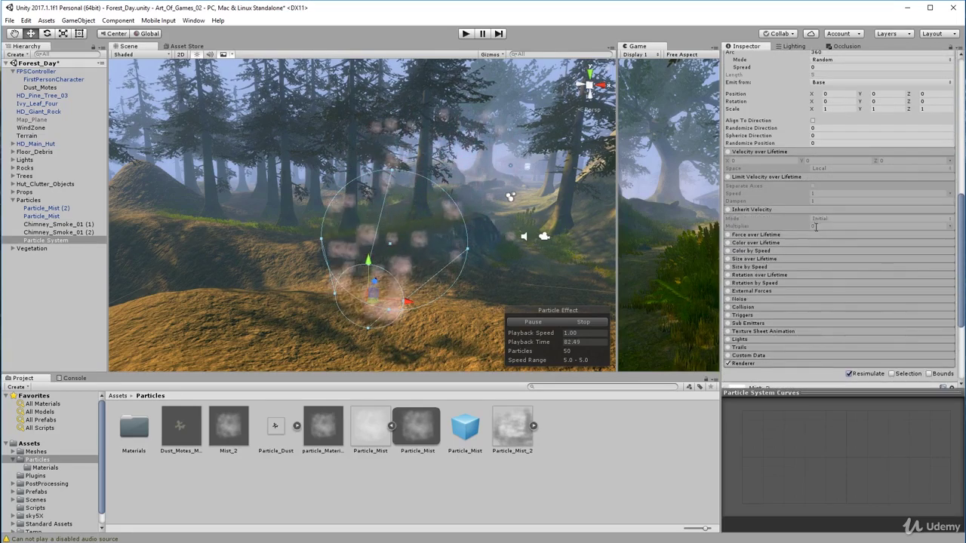
left_click(815, 235)
left_click(820, 268)
scroll(818, 284, "down", 4)
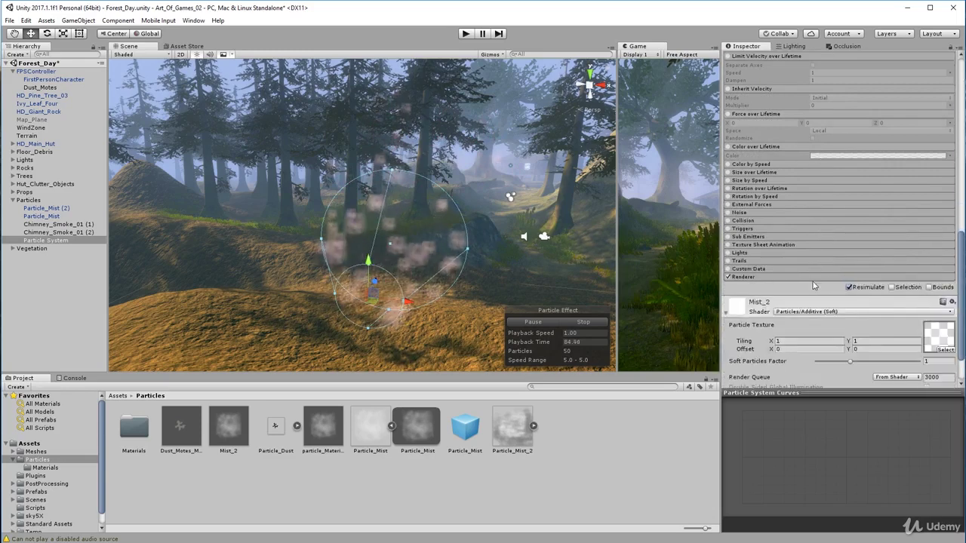
- Collapse the expanded particle system modules from Color over Lifetime back up to Emission
scroll(852, 238, "up", 6)
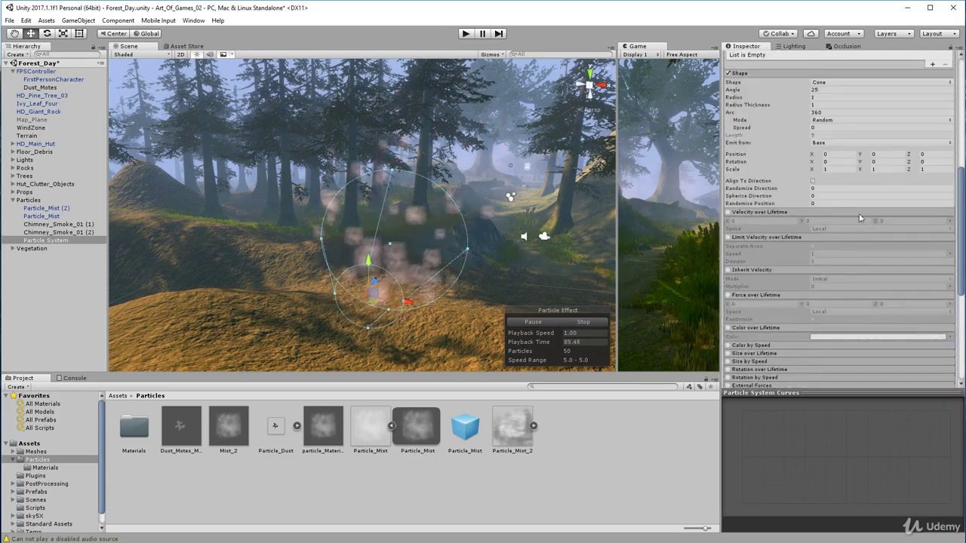
left_click(829, 329)
left_click(827, 296)
left_click(816, 270)
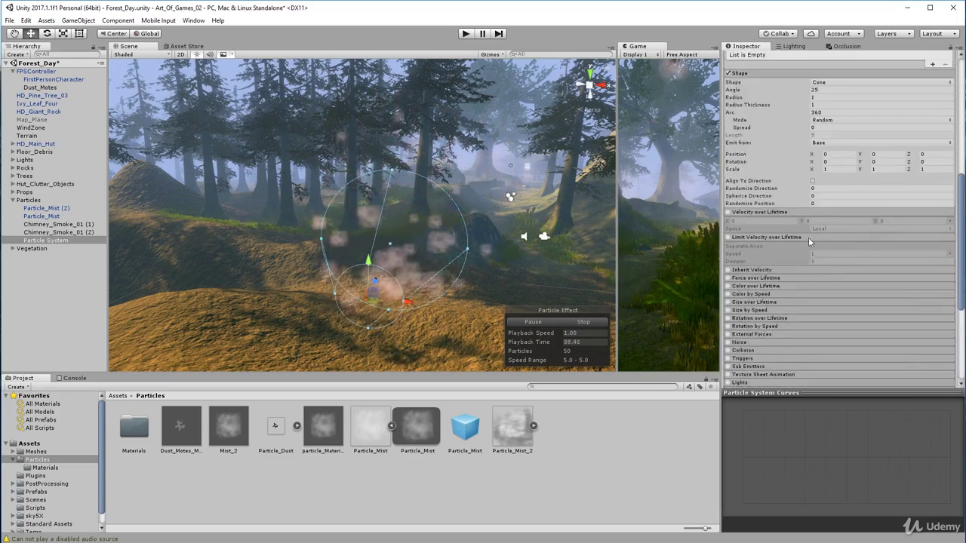
left_click(808, 237)
left_click(809, 212)
scroll(805, 287, "up", 5)
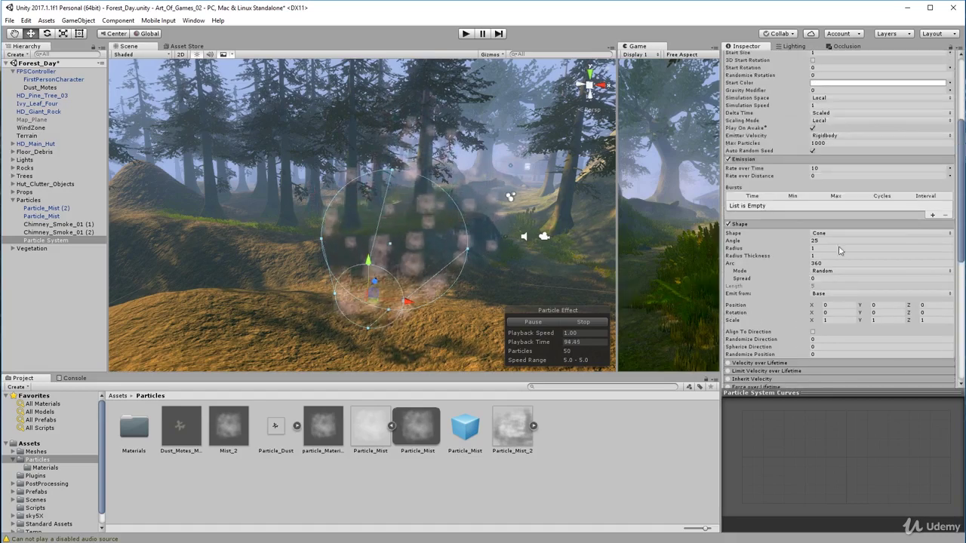
left_click(773, 225)
scroll(773, 234, "up", 3)
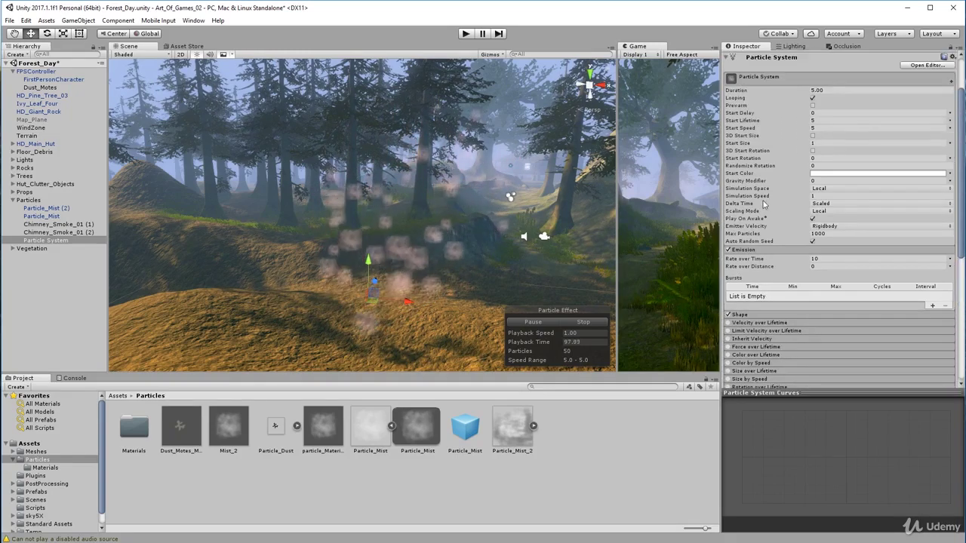
left_click(777, 249)
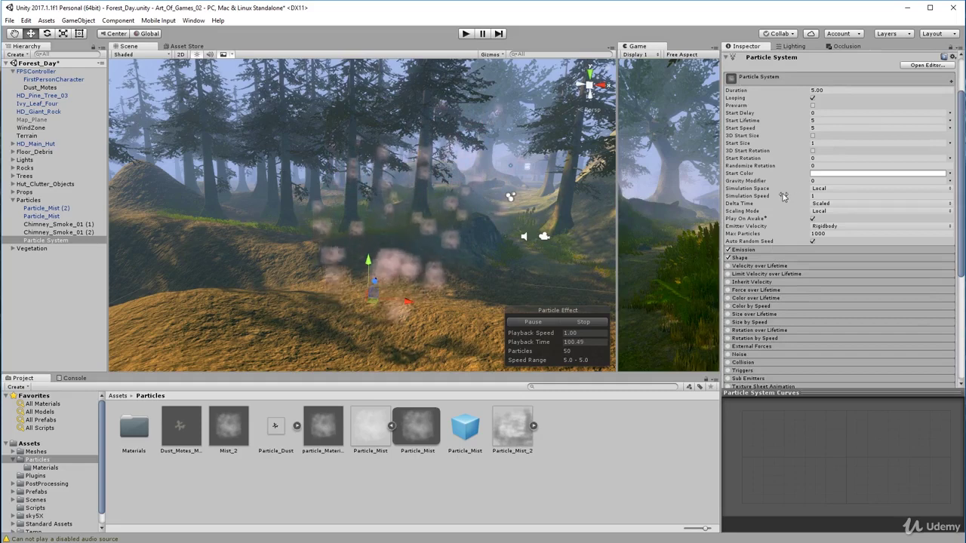
- Enable Prewarm for the looping particle system
scroll(783, 201, "up", 2)
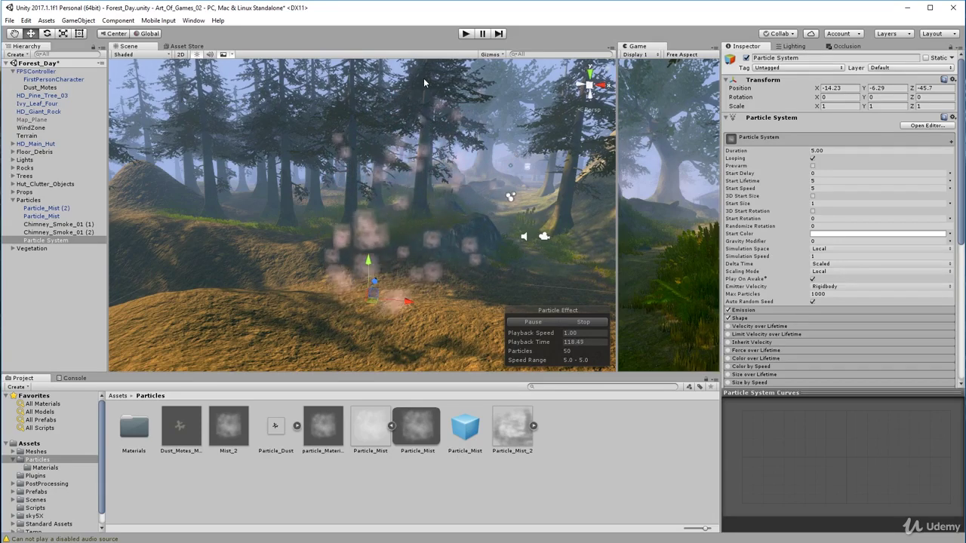
left_click(812, 165)
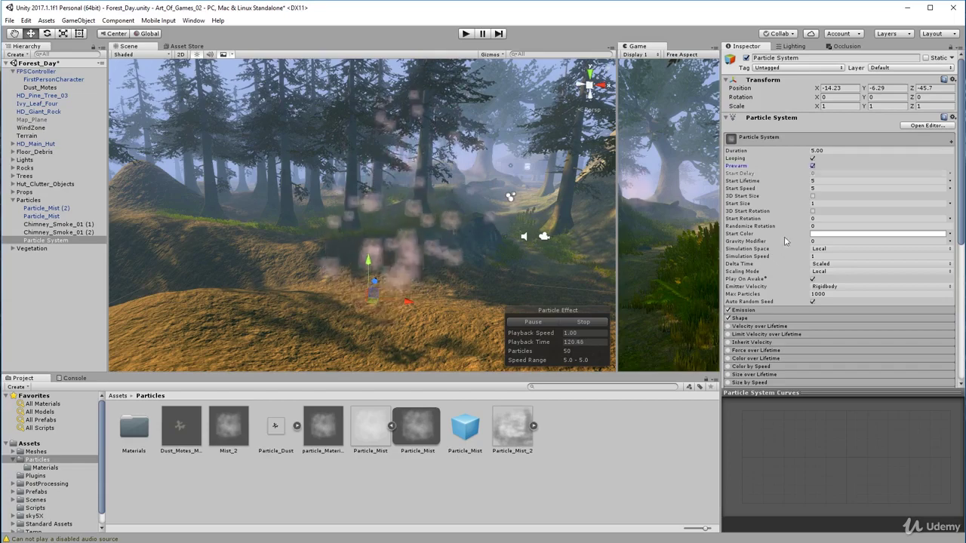
scroll(733, 114, "down", 2)
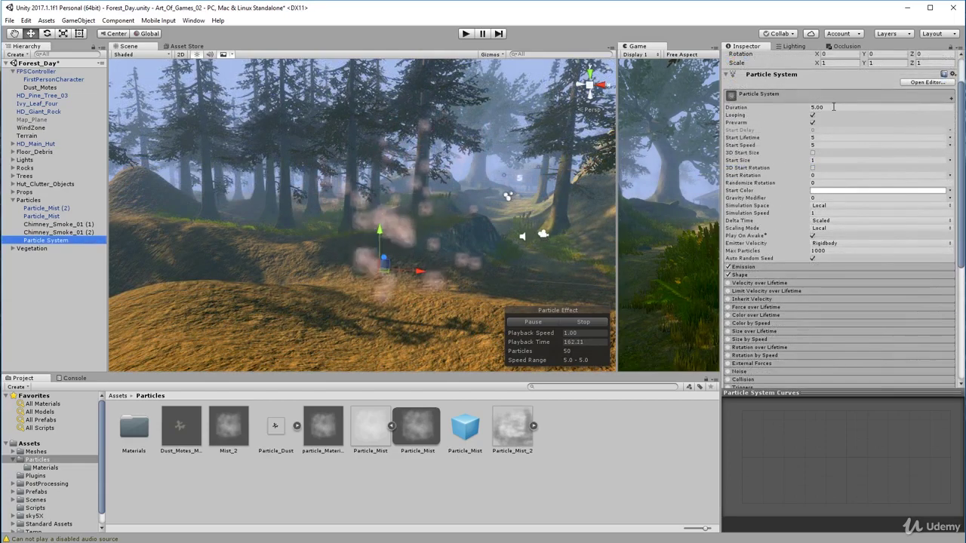
- Set the particle system's duration to 35 and its start lifetime to 24
left_click(811, 108)
mouse_move(780, 184)
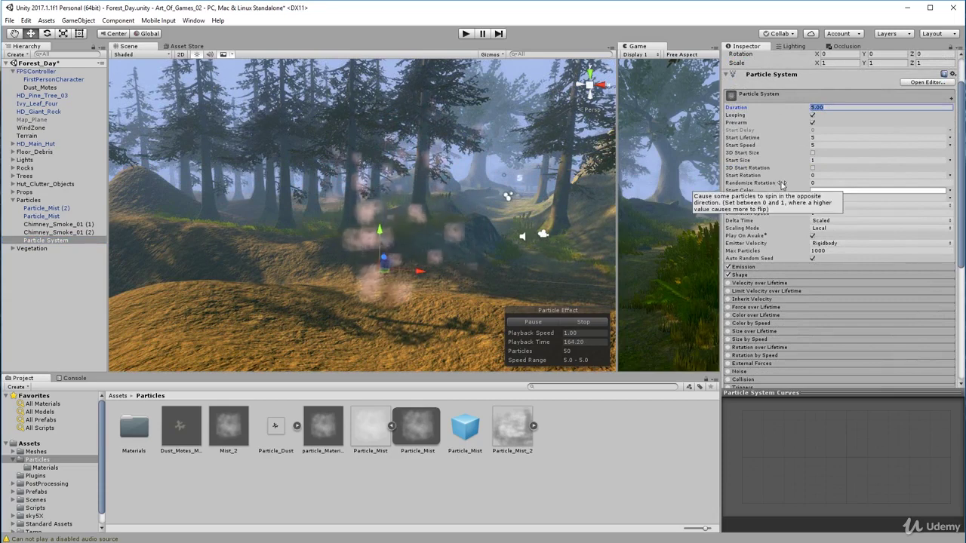
type("35")
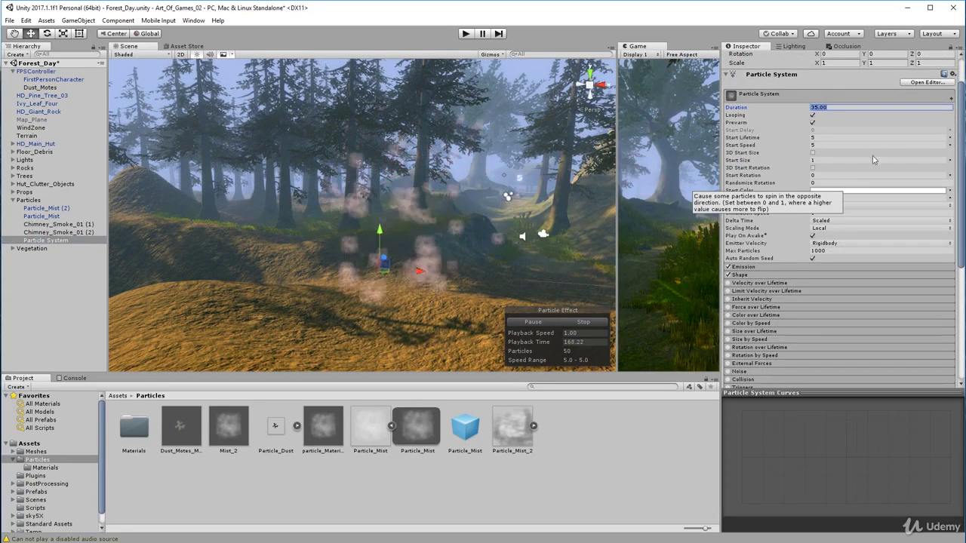
key("Return")
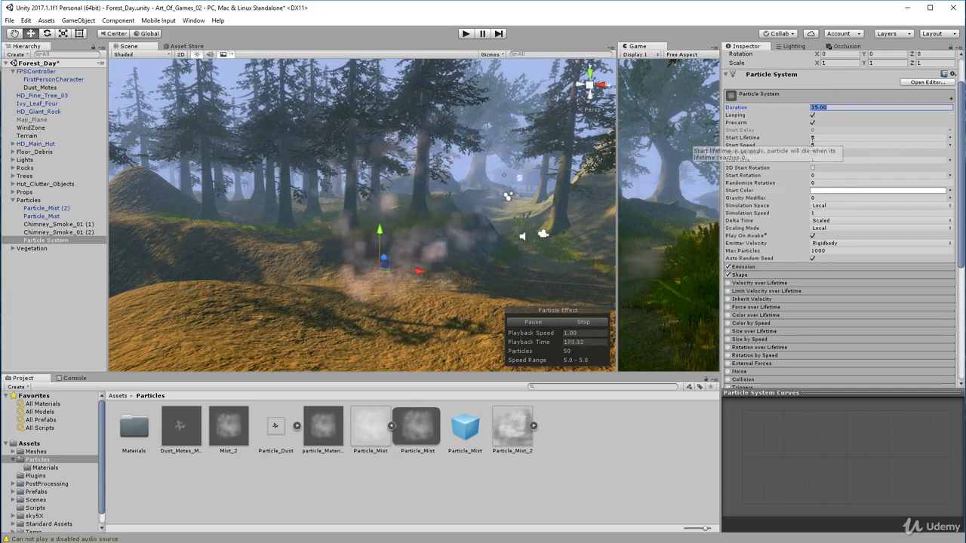
left_click(813, 138)
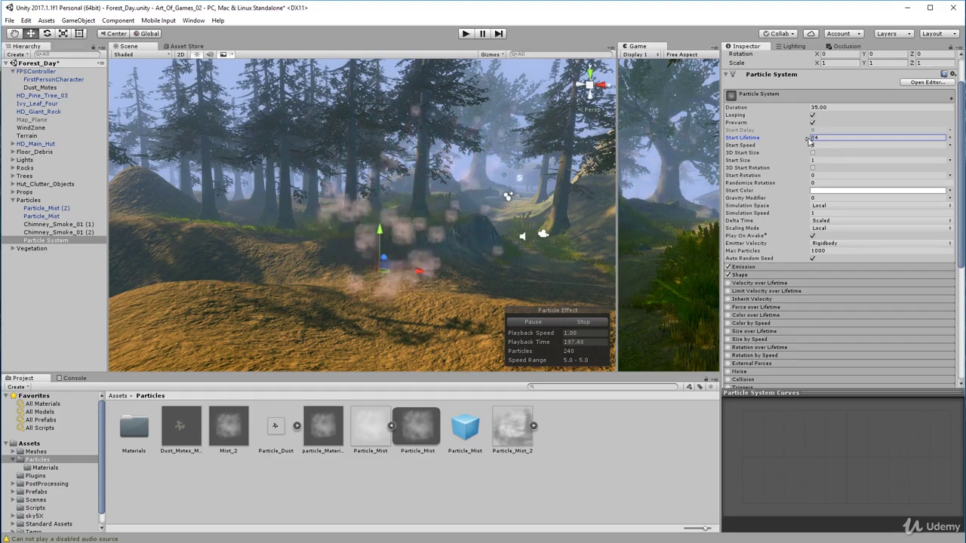
key("Tab")
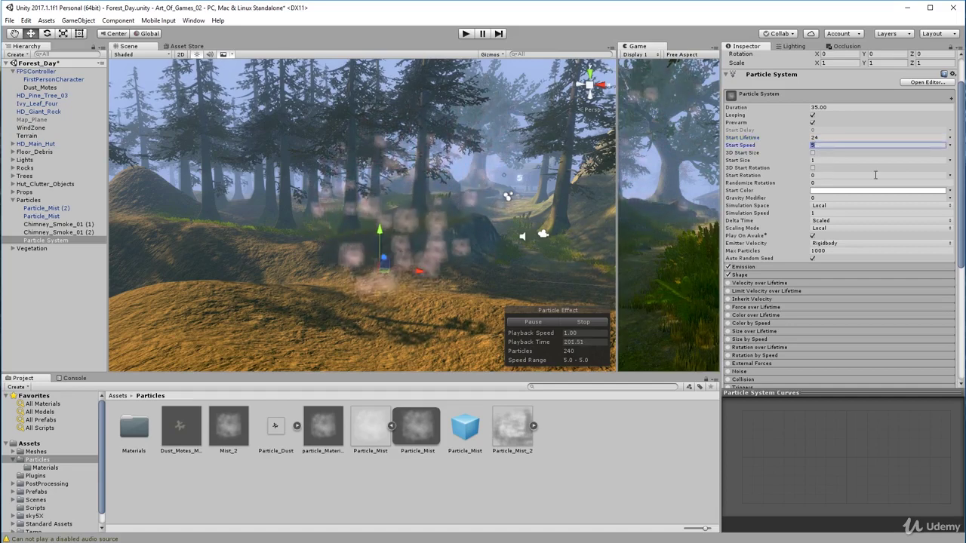
- Try start speeds of 6, 8.55 and 3.59 before returning to 5, and switch 3D Start Size on and off again
type("6")
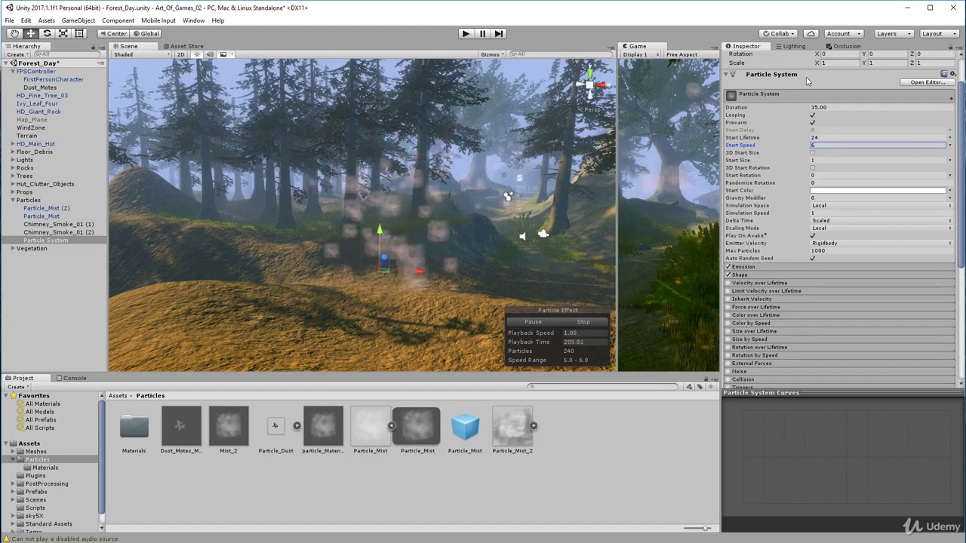
left_click_drag(816, 145, 847, 146)
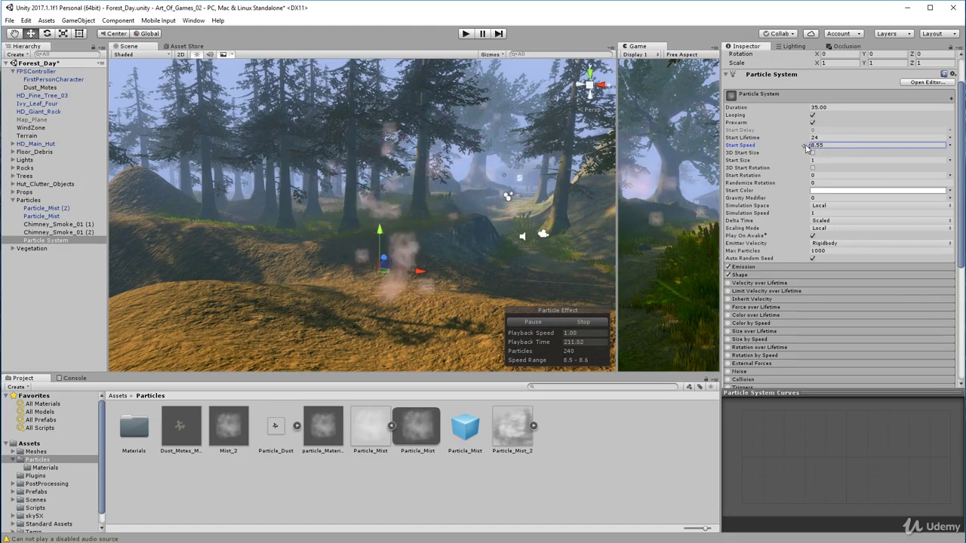
left_click_drag(806, 147, 771, 149)
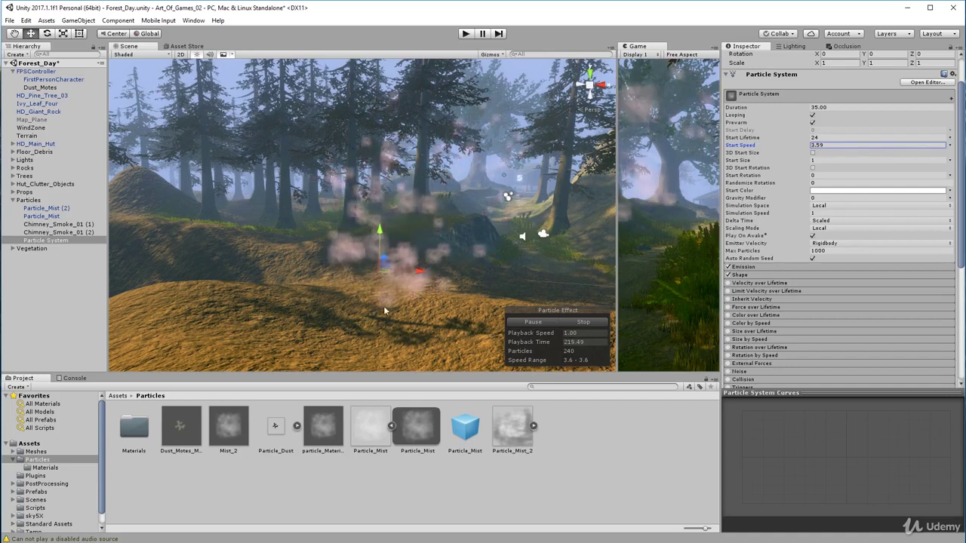
left_click(768, 147)
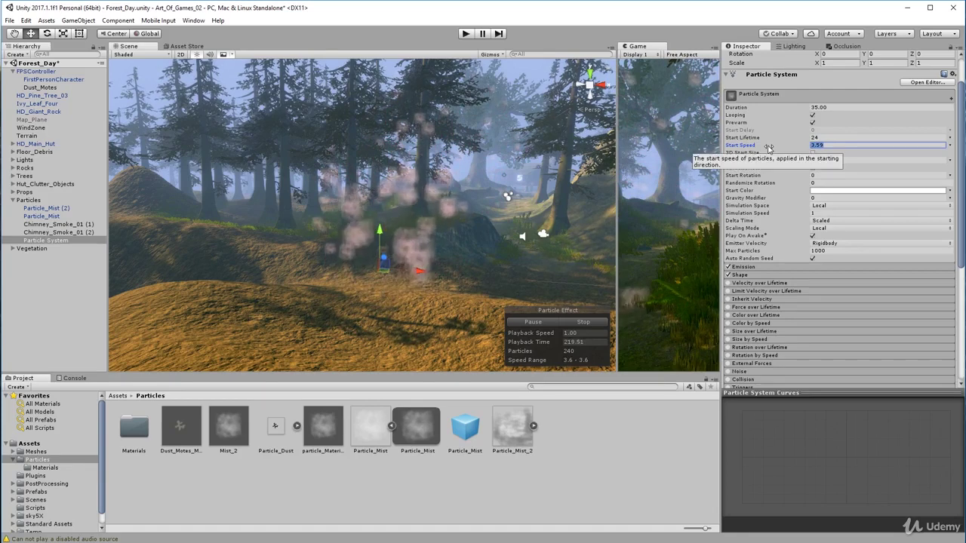
type("5")
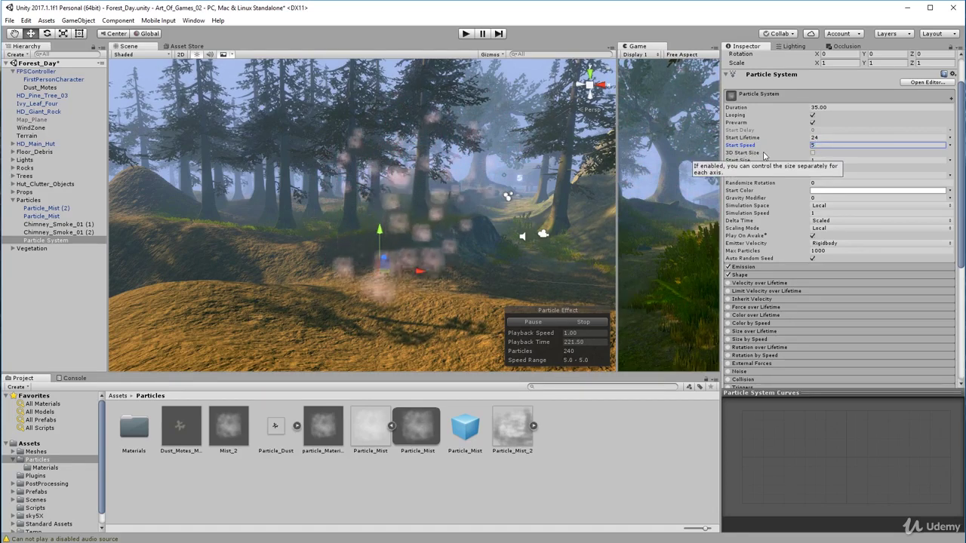
left_click(812, 153)
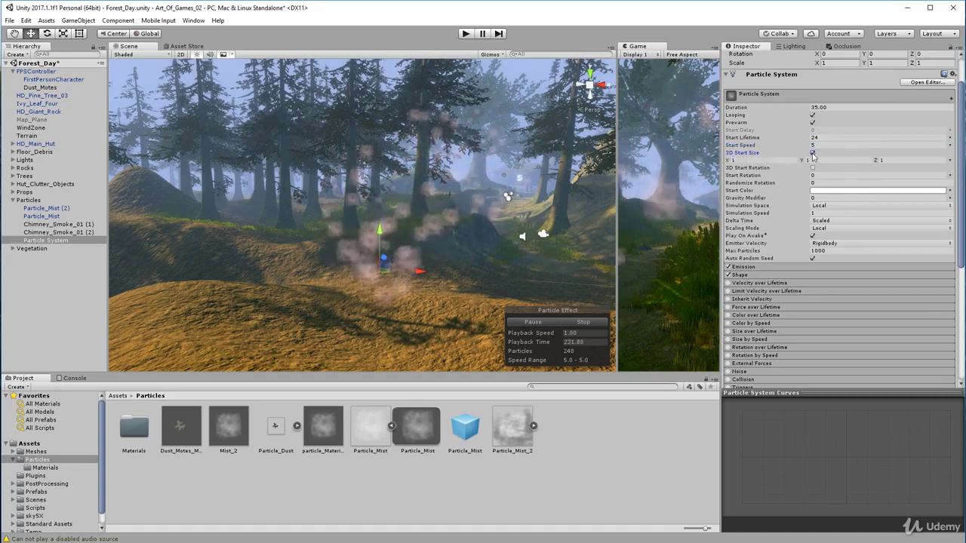
left_click(811, 153)
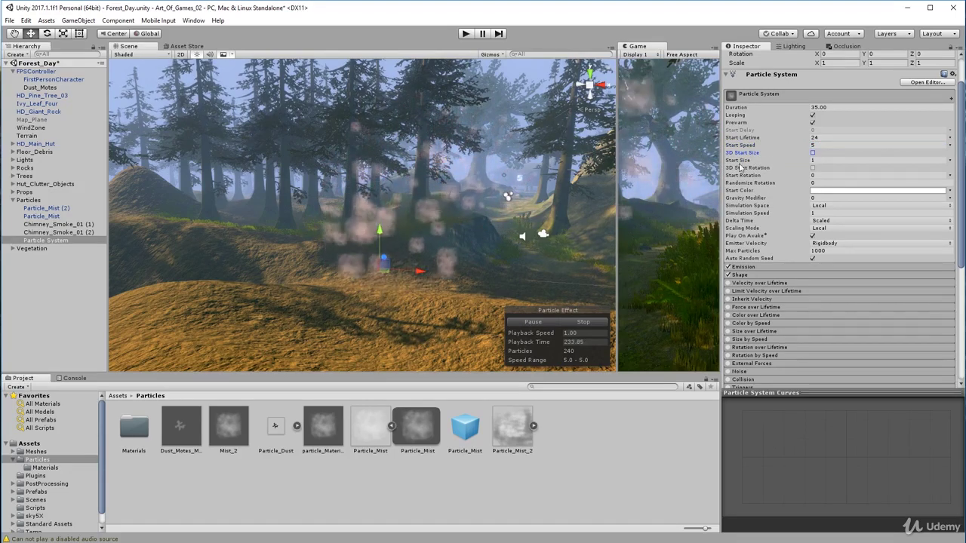
- Set the particles' start color to a bright red, hex F01717FF
scroll(743, 182, "up", 2)
left_click(821, 233)
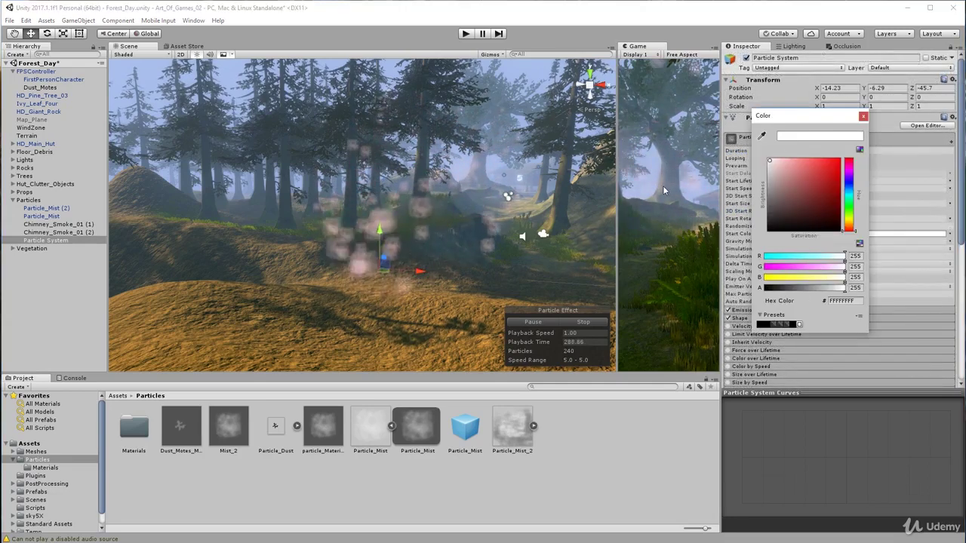
left_click(831, 167)
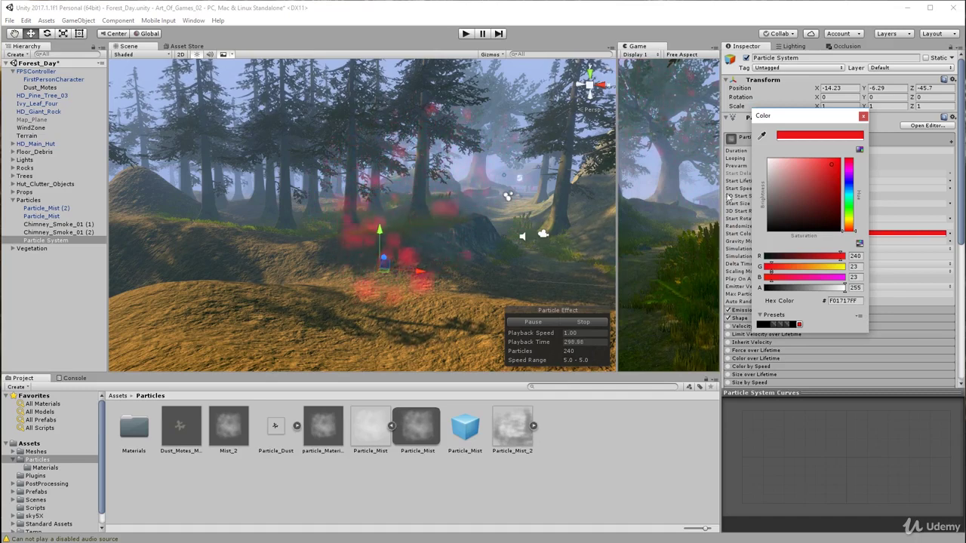
- Change the particles' start color to a near-white tint, hex F4FFFFFF
mouse_move(795, 187)
left_mouse_down()
mouse_move(793, 167)
mouse_move(768, 160)
left_mouse_up()
left_click(783, 257)
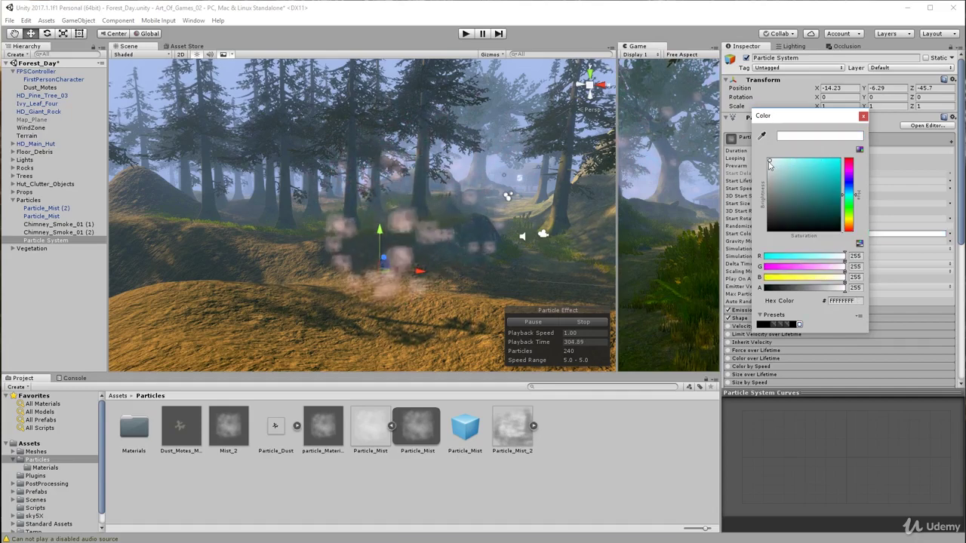
left_click(773, 162)
left_click(772, 161)
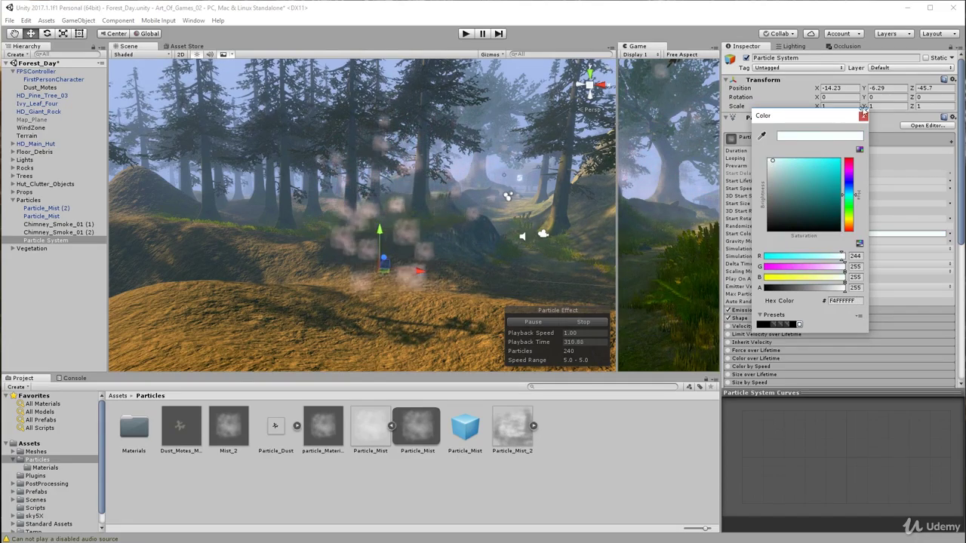
- Set the particle system's simulation speed to 0.5 and its maximum particles to 500
left_click(777, 277)
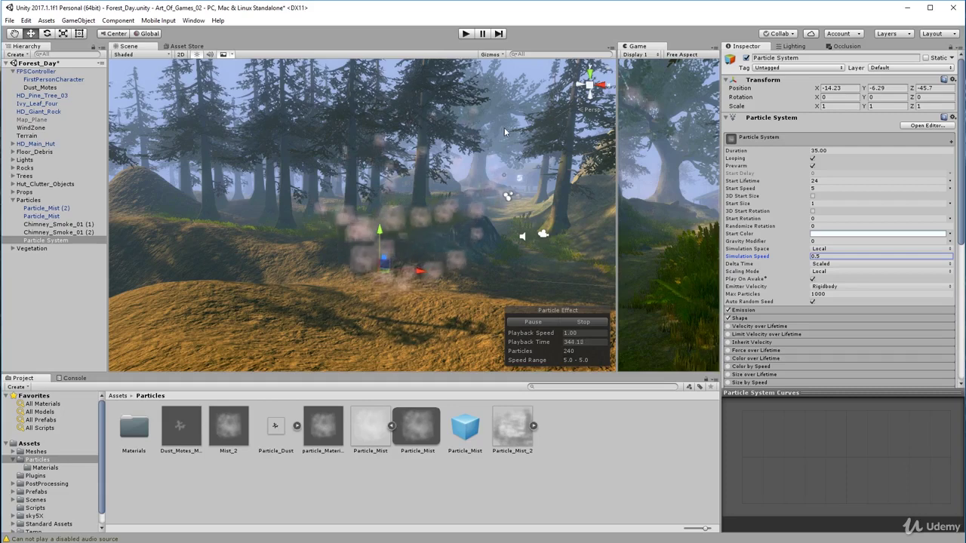
scroll(745, 267, "down", 2)
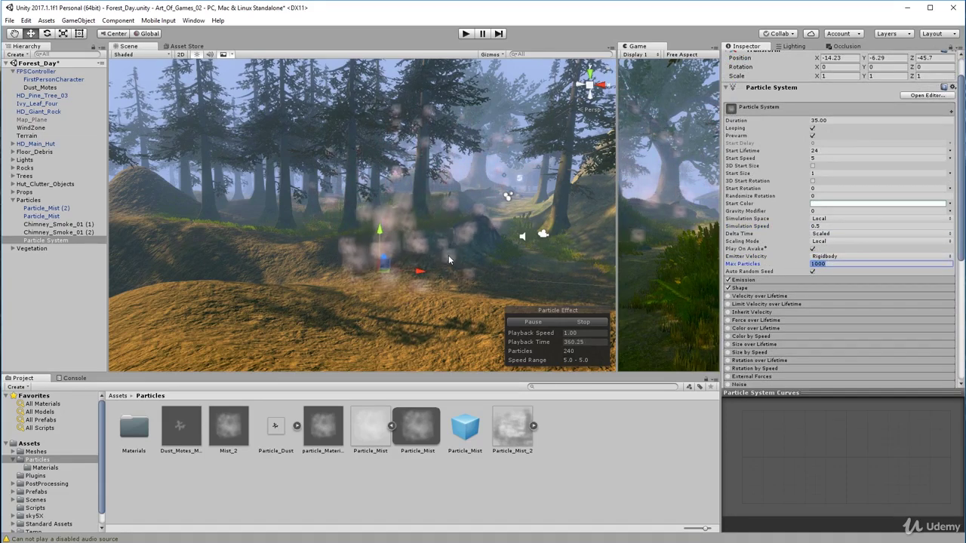
type("500")
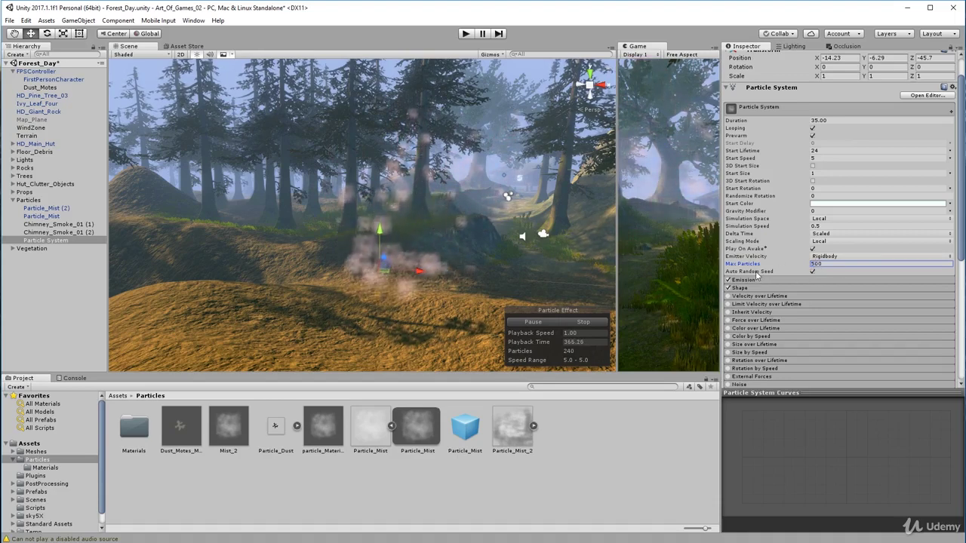
left_click(788, 107)
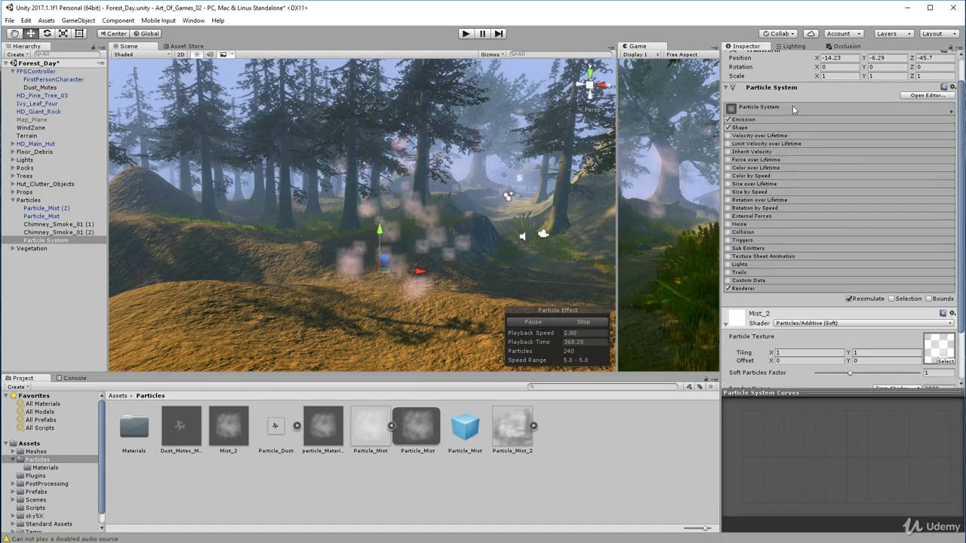
- Set the emission rate over time to 30
left_click(773, 120)
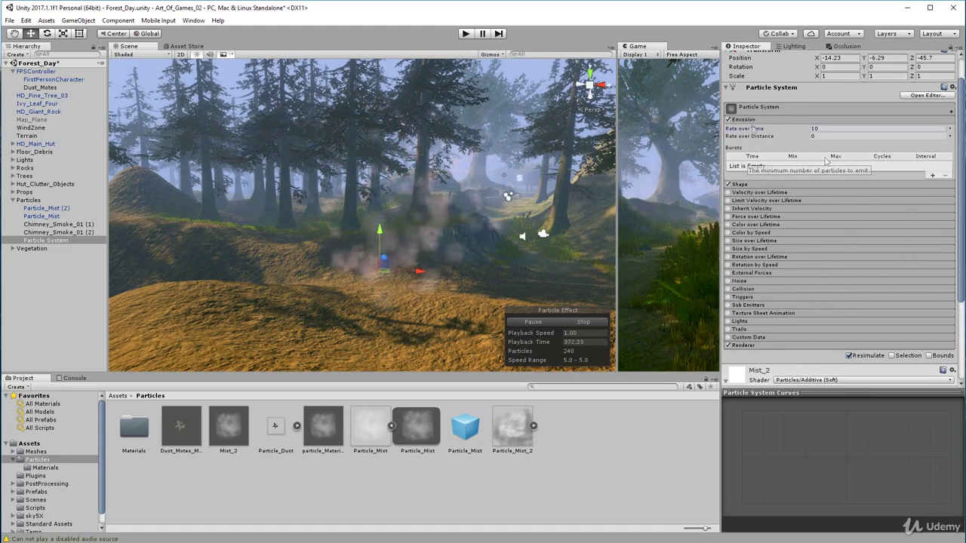
left_click(748, 129)
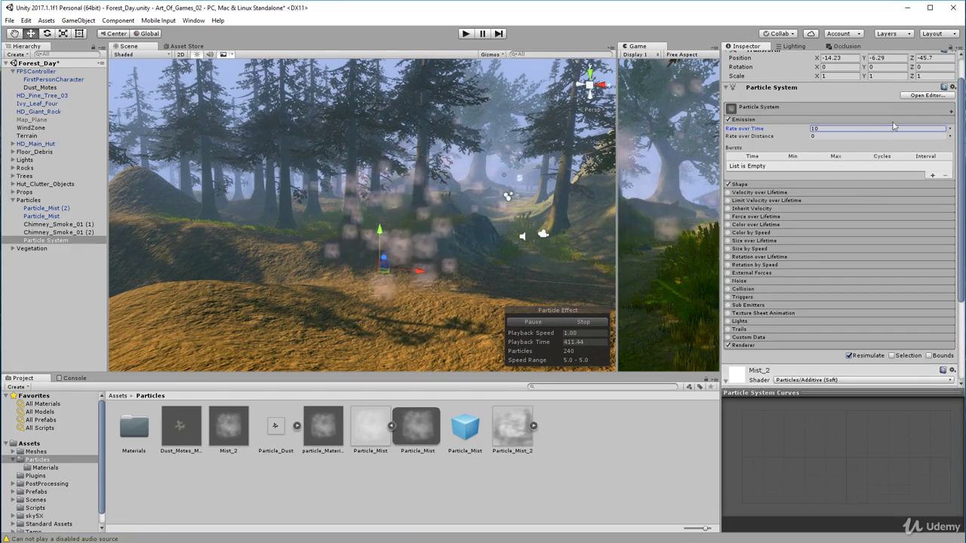
type("30")
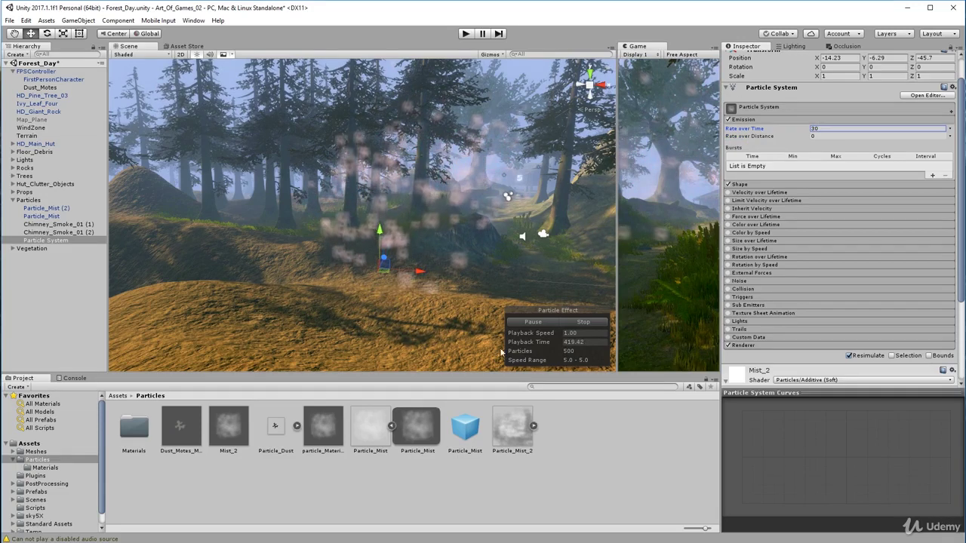
key("Return")
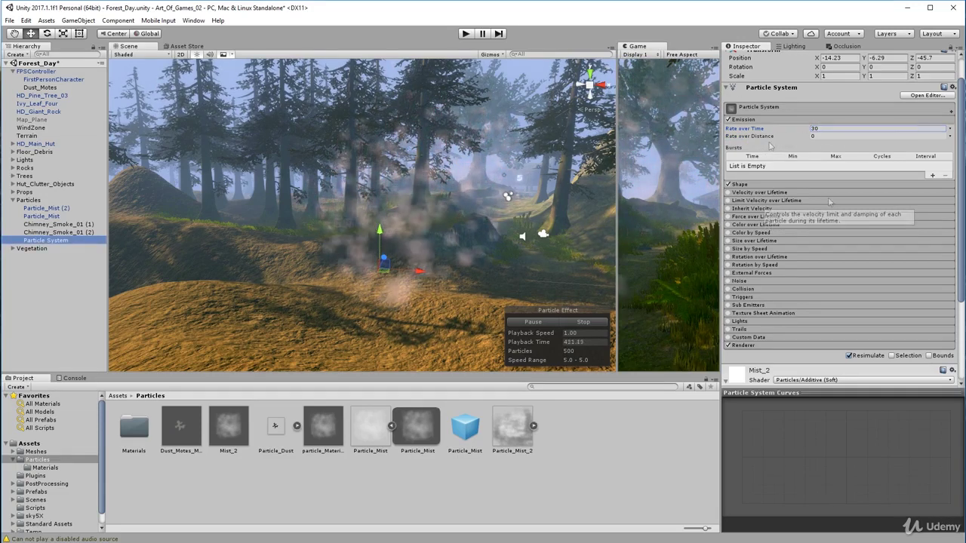
left_click(785, 120)
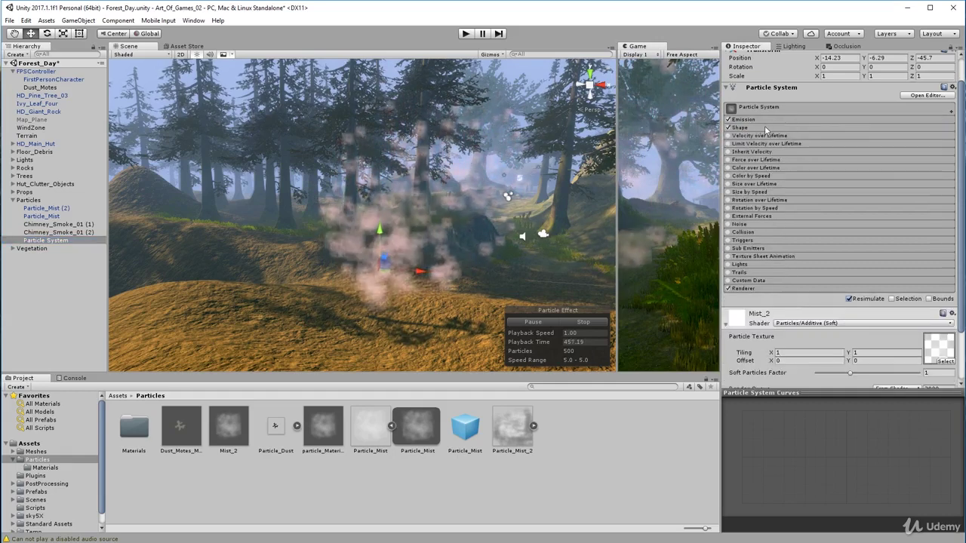
- Set the cone emitter's radius to 10.35 and rotate the particle system to about -81.6° around Y
left_click(764, 127)
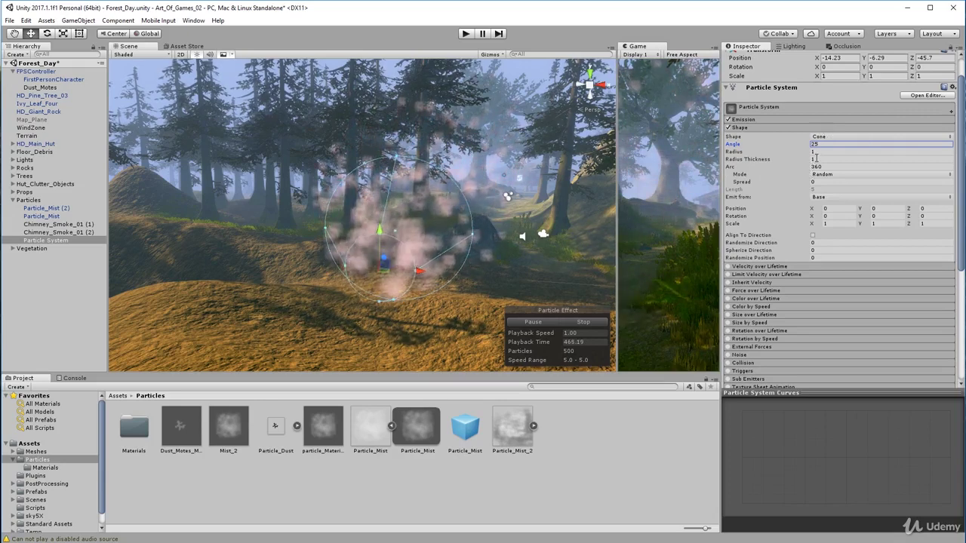
left_click_drag(810, 154, 842, 155)
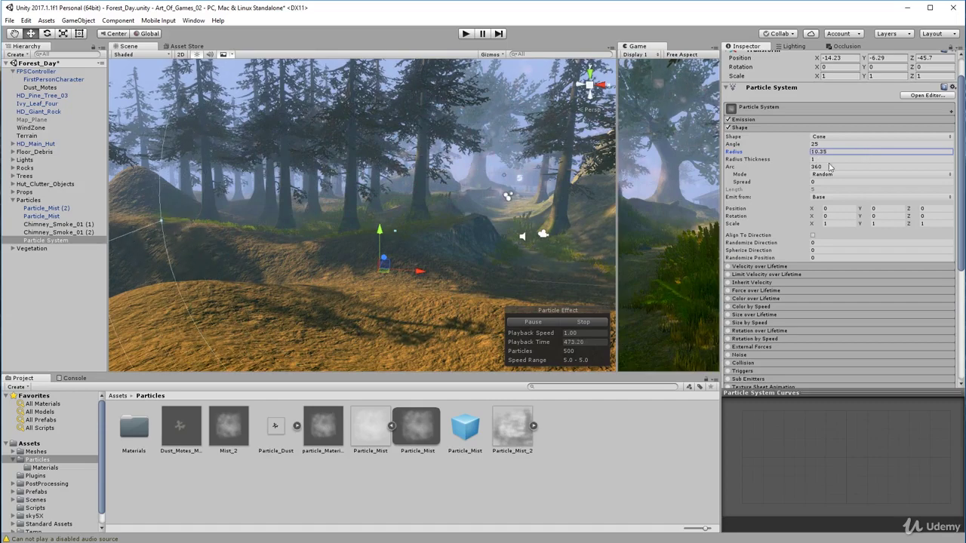
key("f")
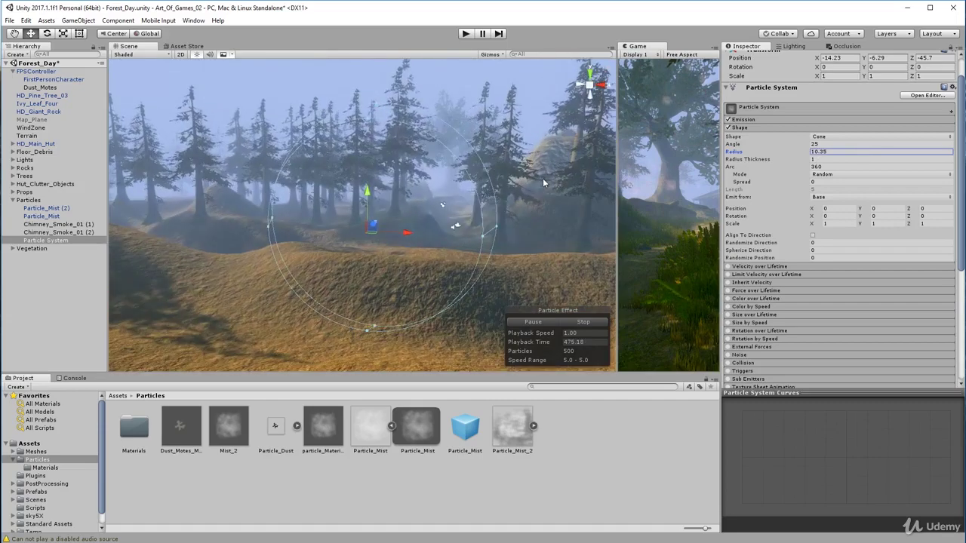
left_click_drag(543, 178, 393, 237, "alt")
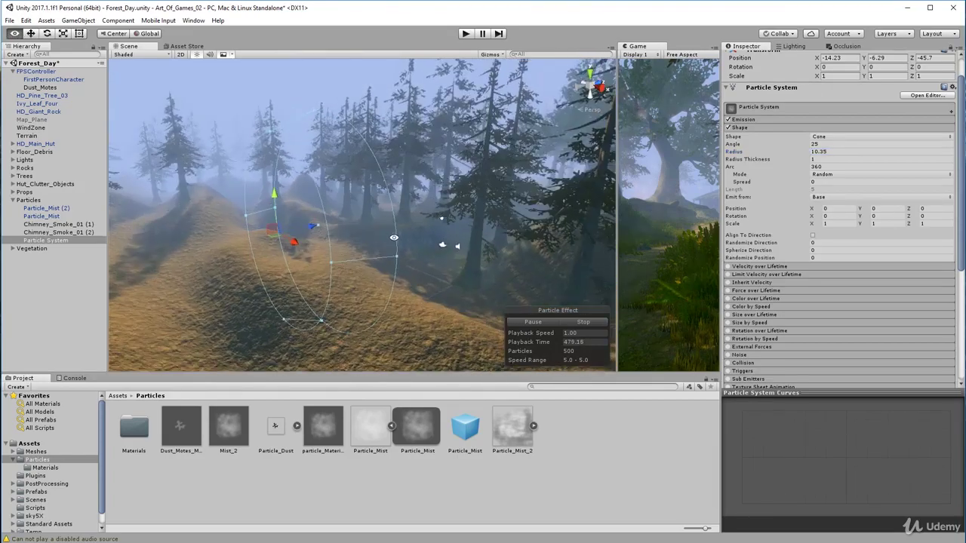
key("e")
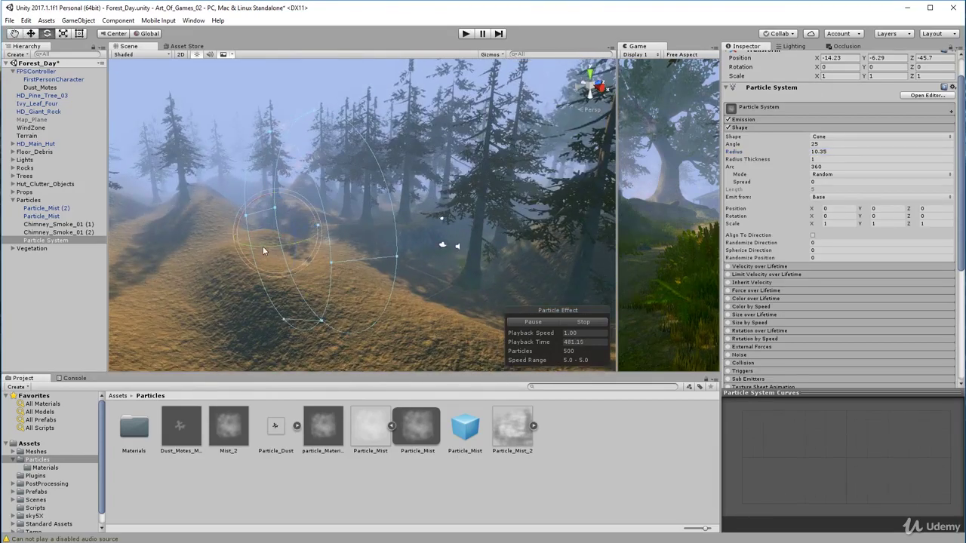
left_click_drag(263, 246, 504, 258)
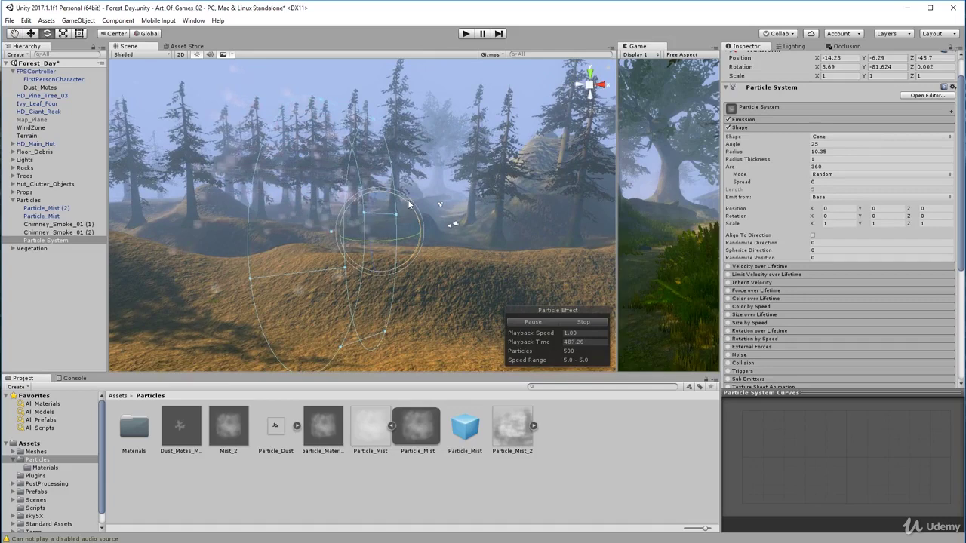
- Set the cone emitter's radius to 8.49 and its angle to 20
left_click_drag(500, 230, 535, 206, "alt")
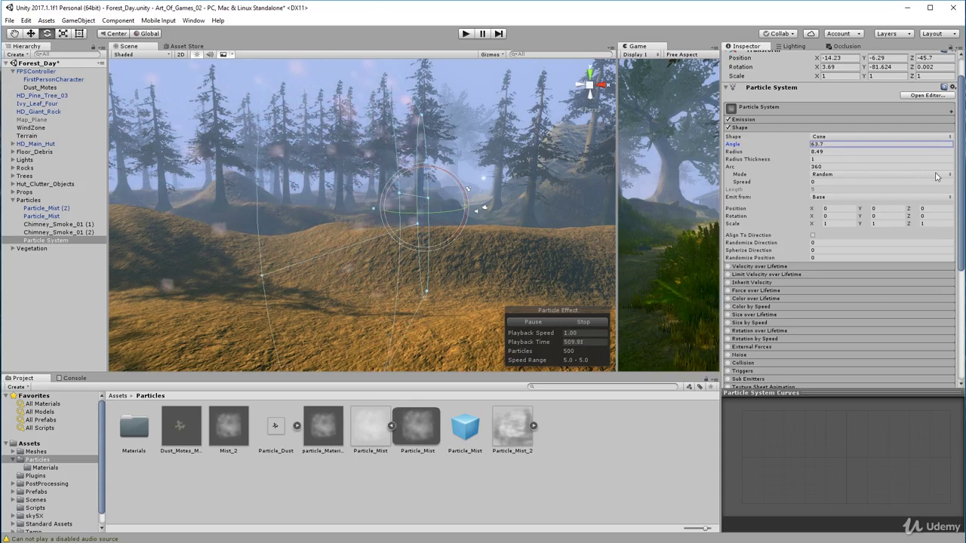
type("1.64")
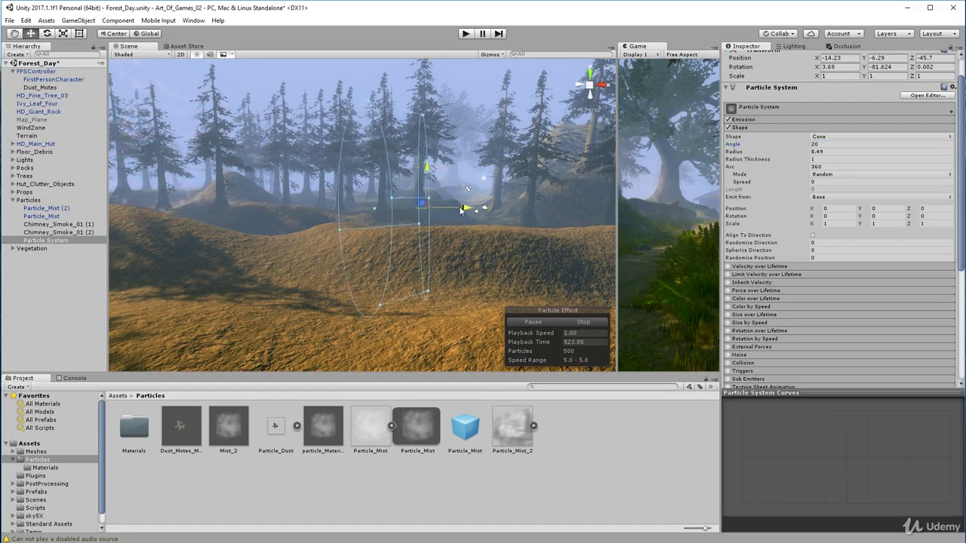
- Move the particle system along X to about 0.03 and set its emission rate over time to 20
left_click_drag(452, 212, 603, 230)
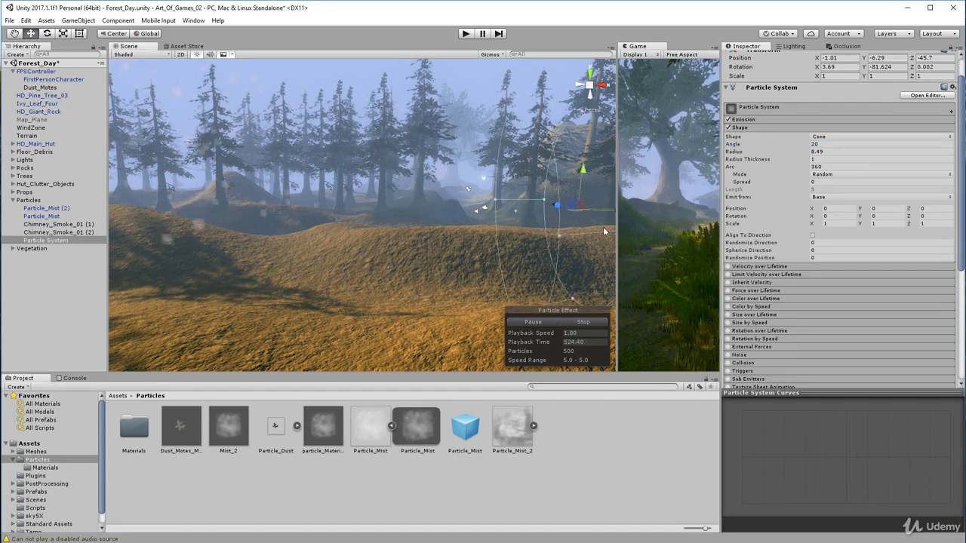
left_click(762, 120)
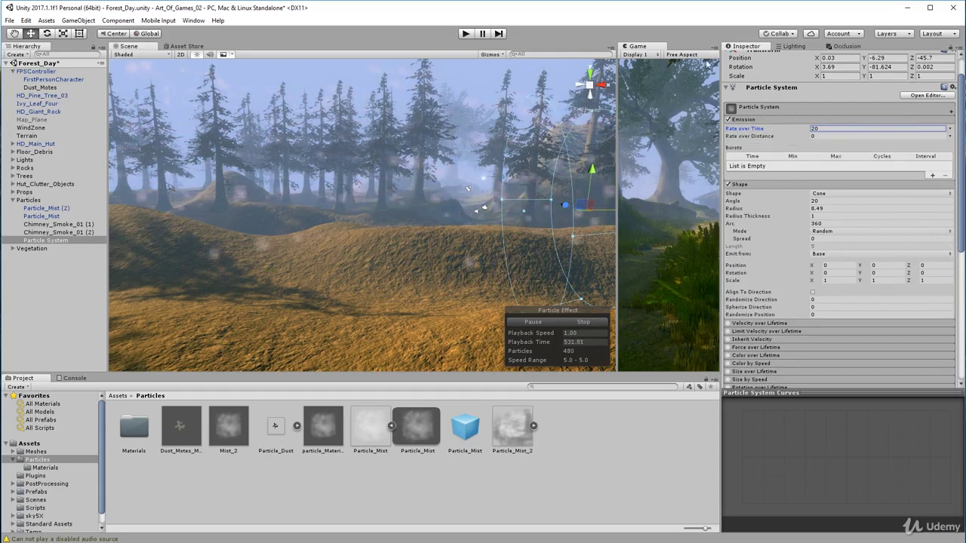
left_click(788, 120)
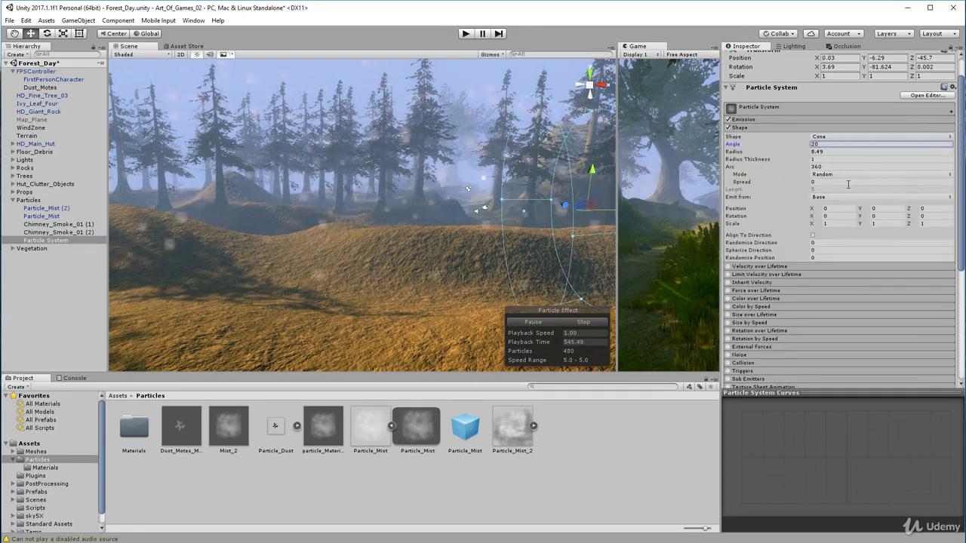
left_click(788, 128)
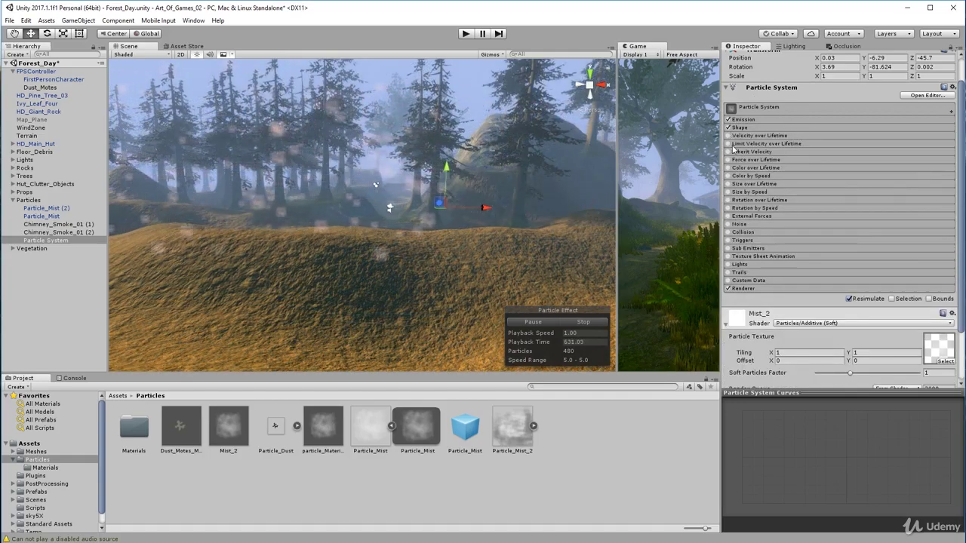
- Enable Limit Velocity over Lifetime and set its speed limit to 2
left_click(728, 143)
left_click(814, 143)
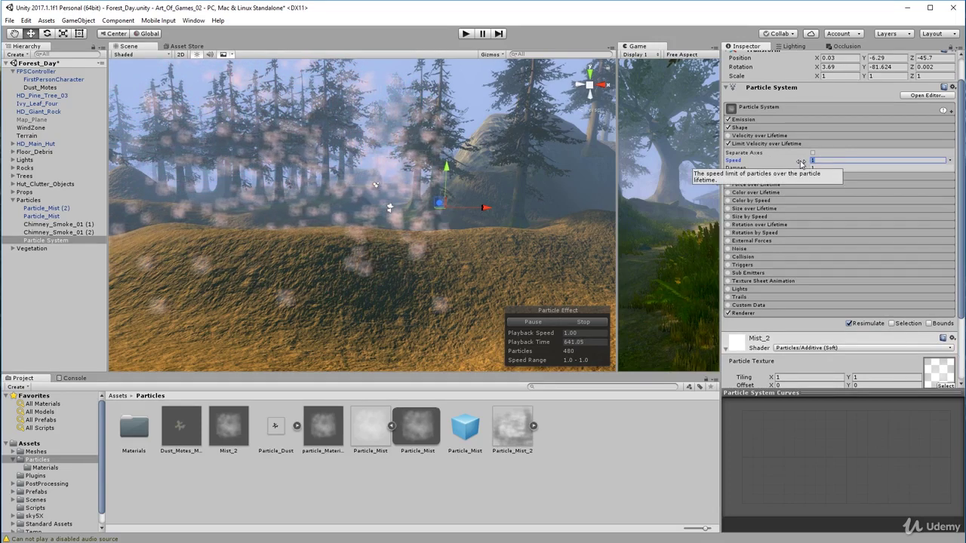
type("2")
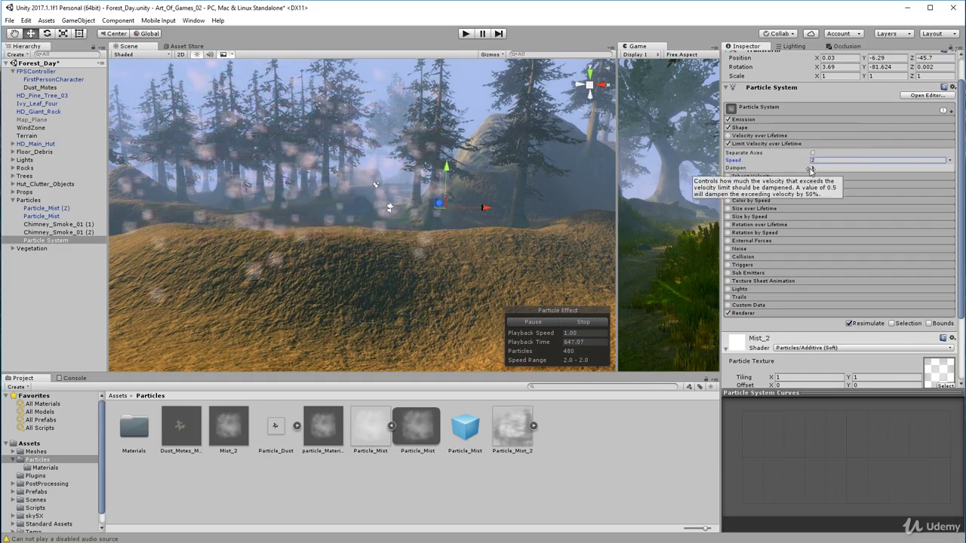
middle_click_drag(380, 308, 381, 253)
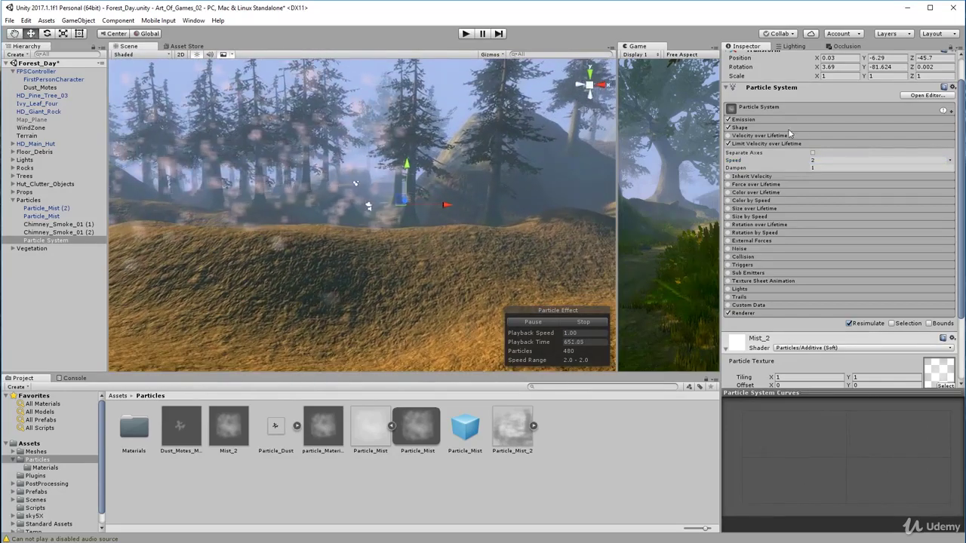
- Switch Limit Velocity over Lifetime off and on again to compare the particle motion, and re-enter a speed limit of 2
left_click(729, 143)
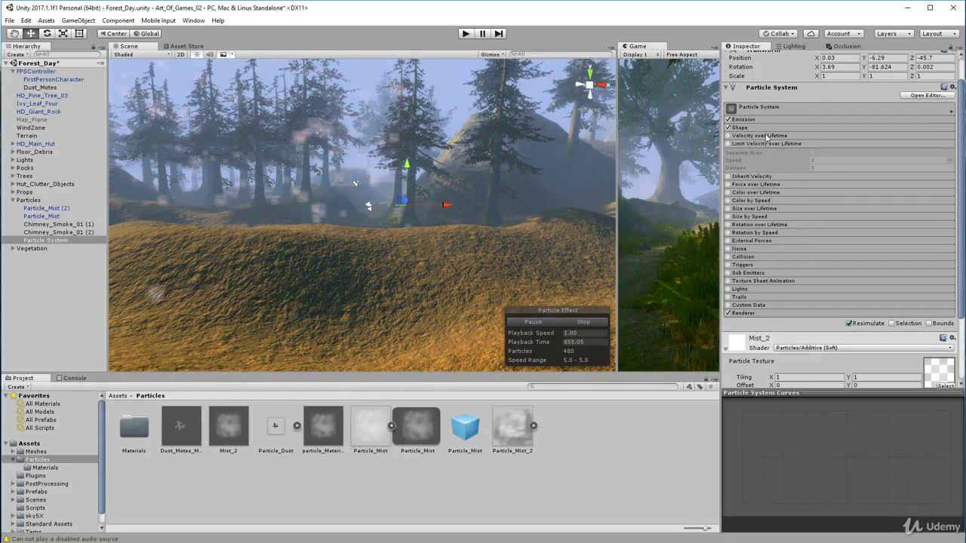
middle_click_drag(425, 195, 502, 225)
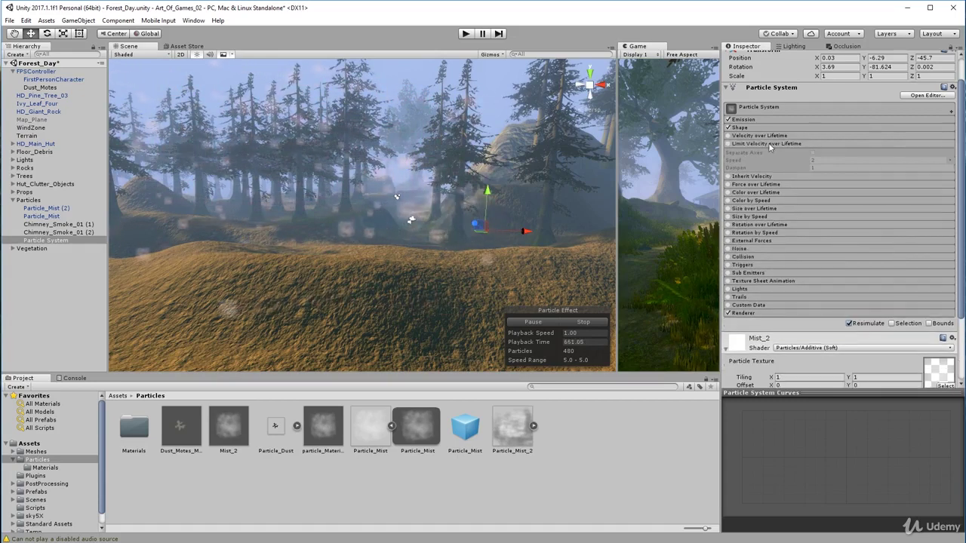
left_click(728, 143)
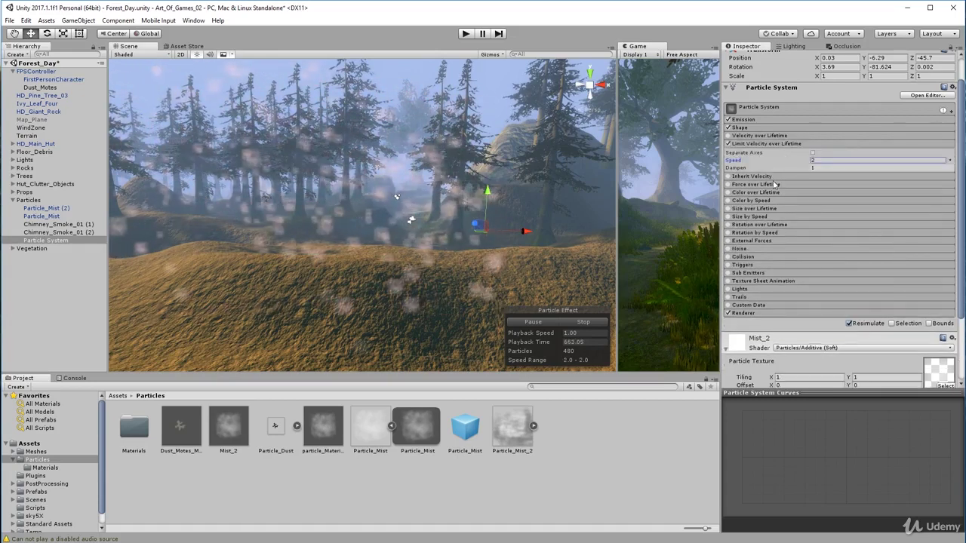
left_click(819, 159)
type("2")
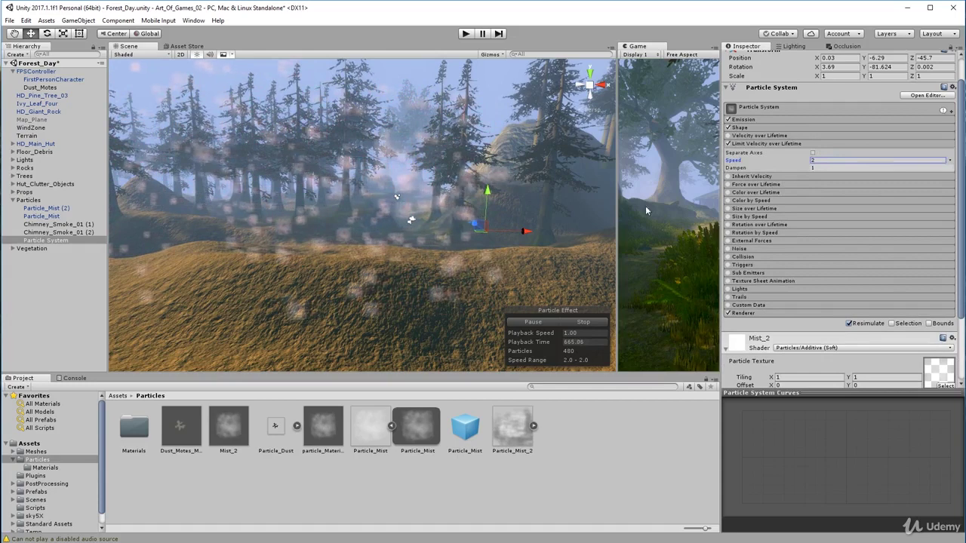
- Try velocity limits of 0 and 1 before returning the speed limit to 2
left_click_drag(806, 163, 794, 162)
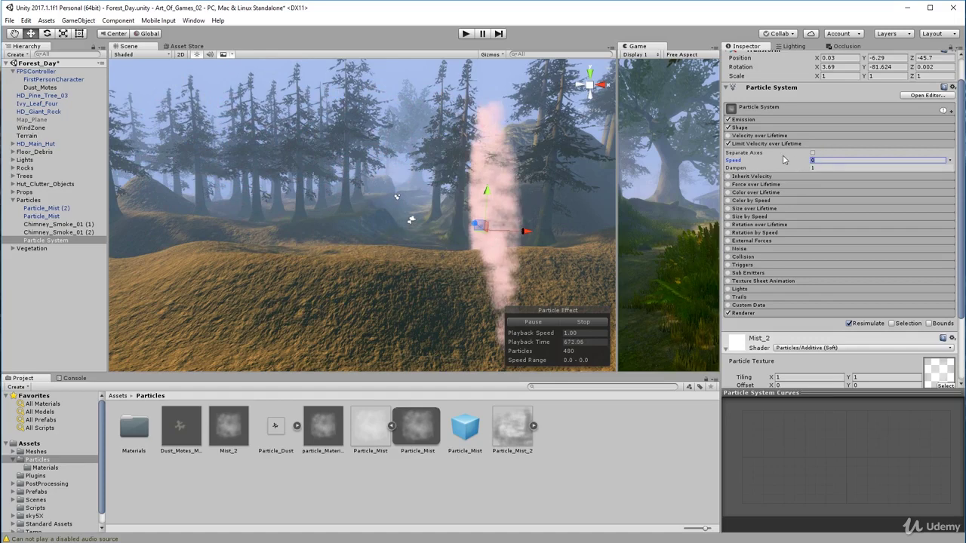
type("1")
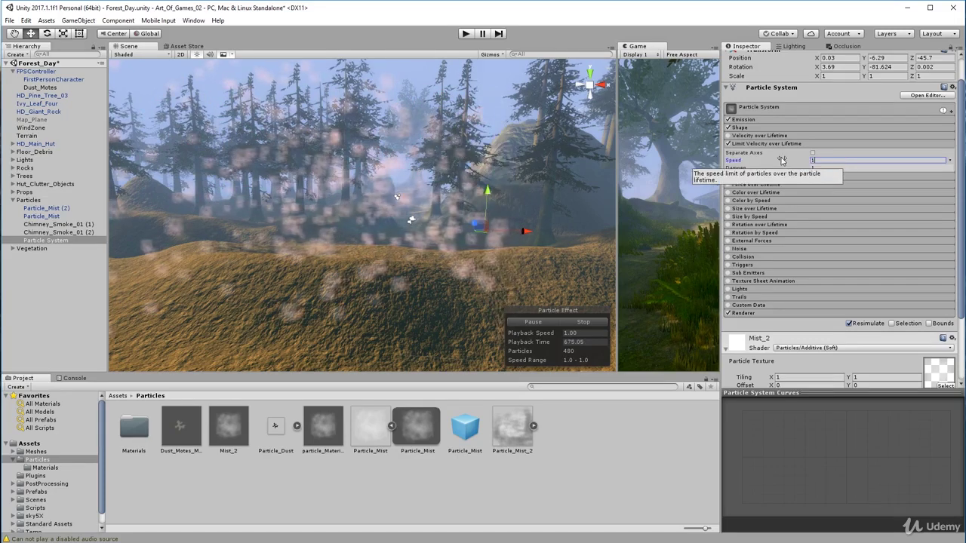
left_click_drag(782, 160, 790, 163)
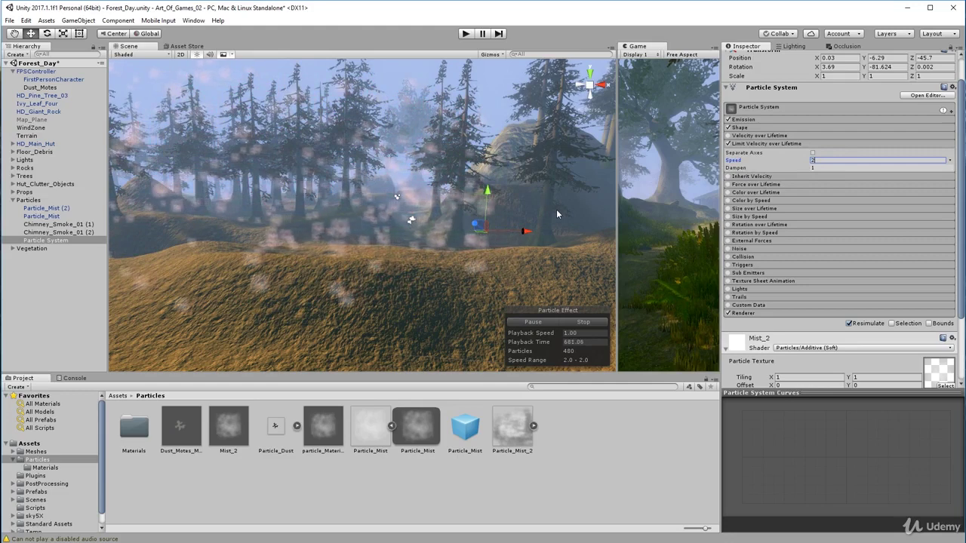
left_click(829, 143)
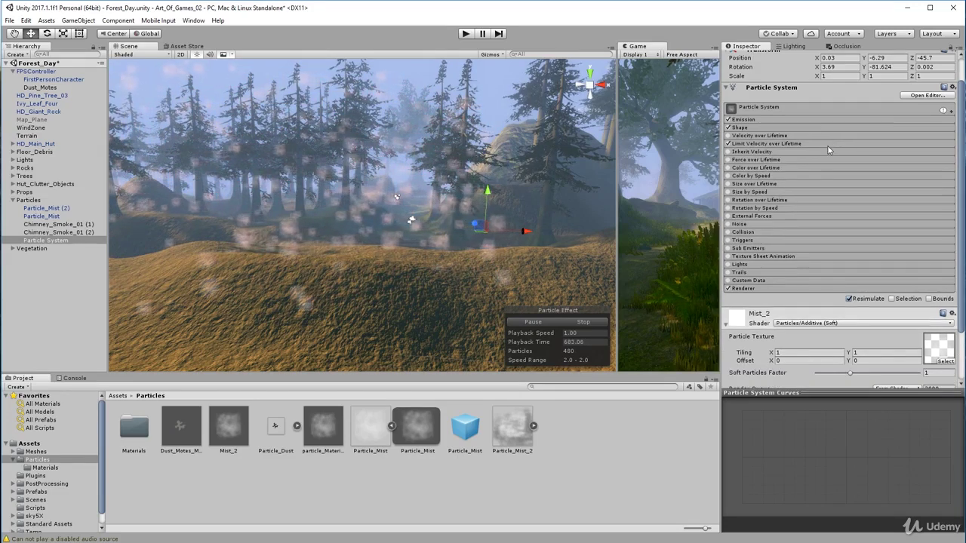
- Enable Color over Lifetime and tint the start color key of its gradient to pale cyan F1FFFF
left_click(791, 168)
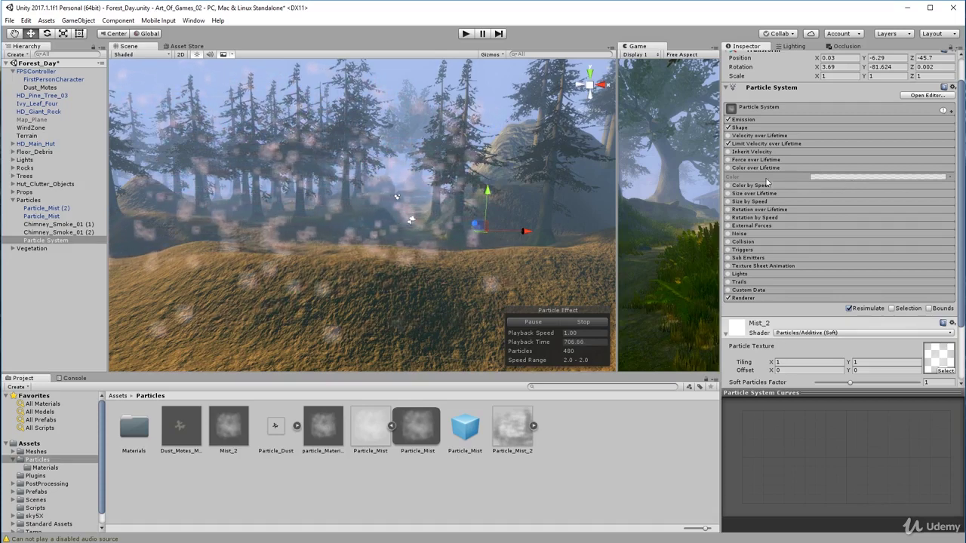
left_click(728, 167)
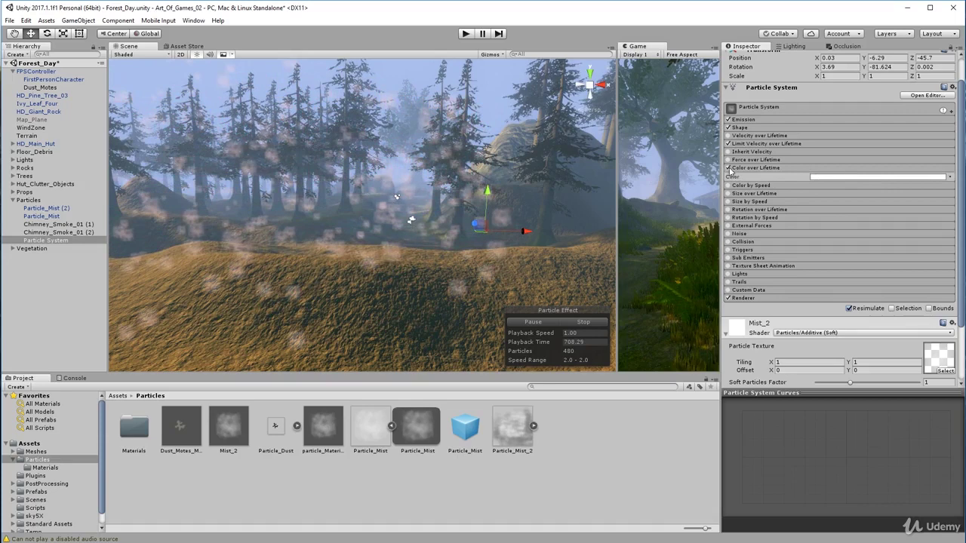
left_click(842, 178)
left_click_drag(769, 332, 559, 202)
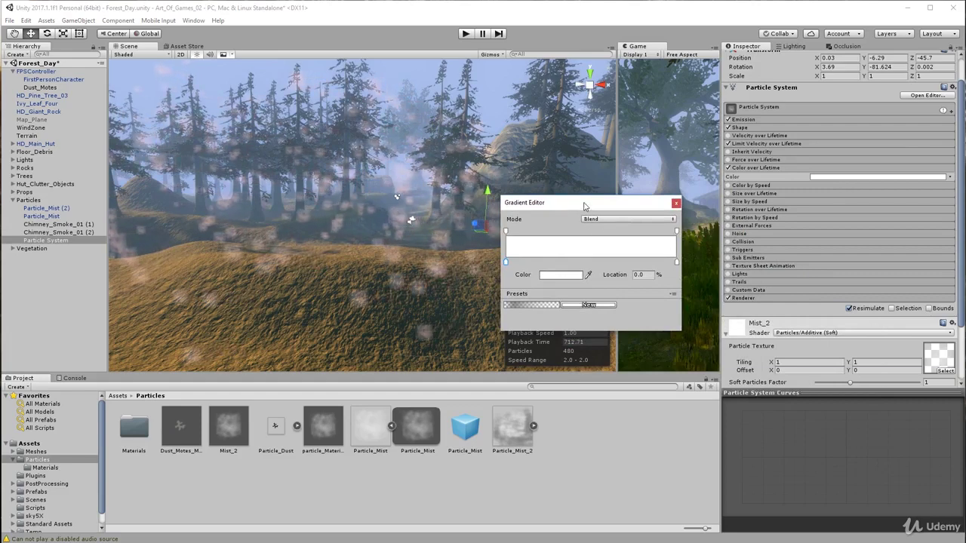
left_click_drag(584, 205, 662, 245)
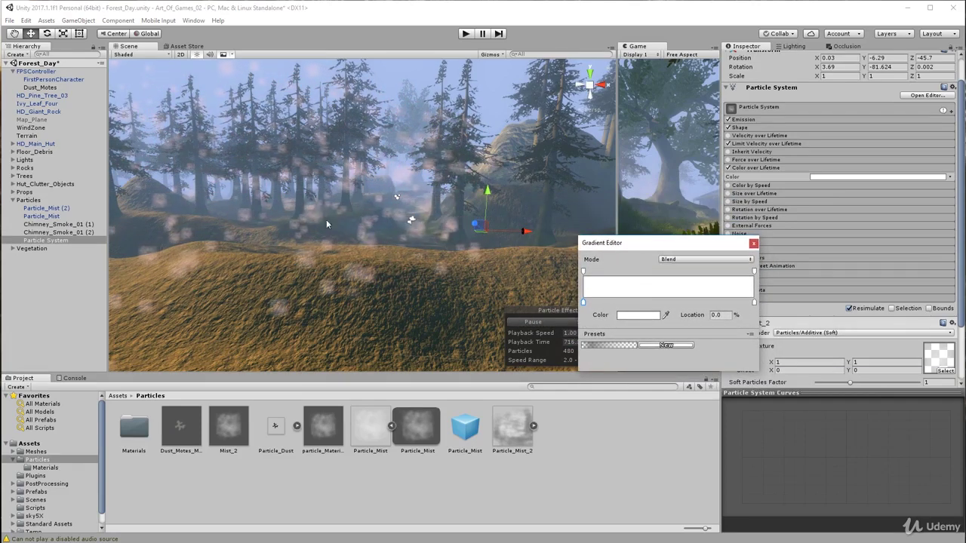
left_click(638, 315)
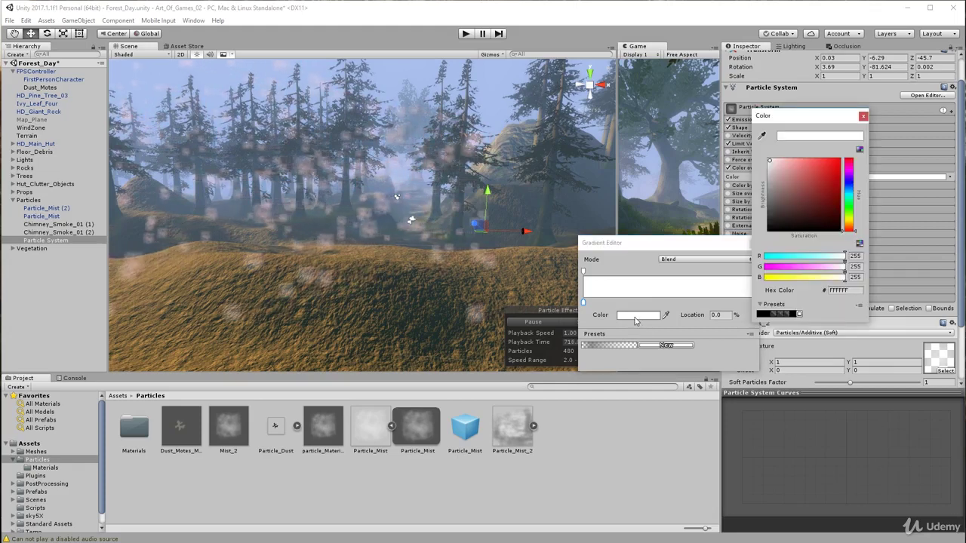
left_click_drag(803, 170, 762, 155)
left_click_drag(844, 257, 842, 258)
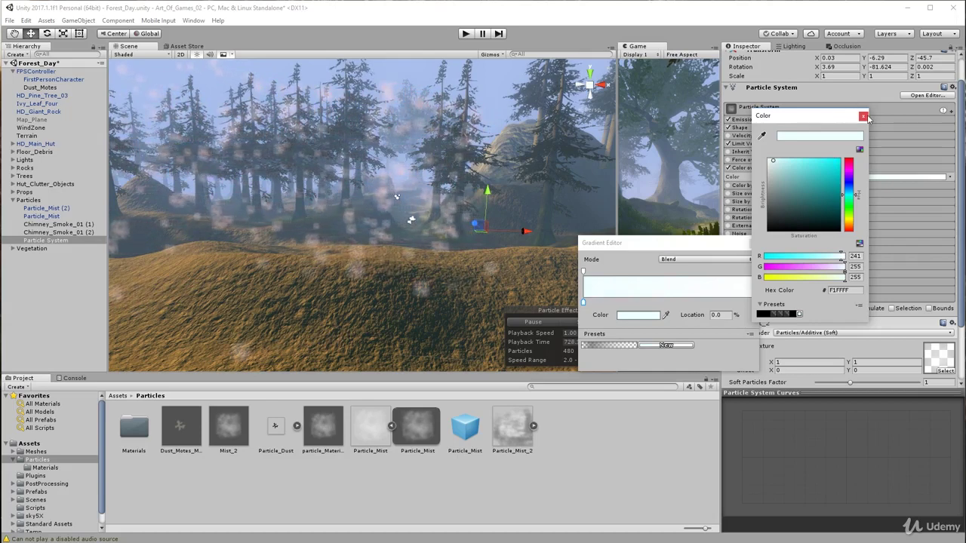
left_click(786, 187)
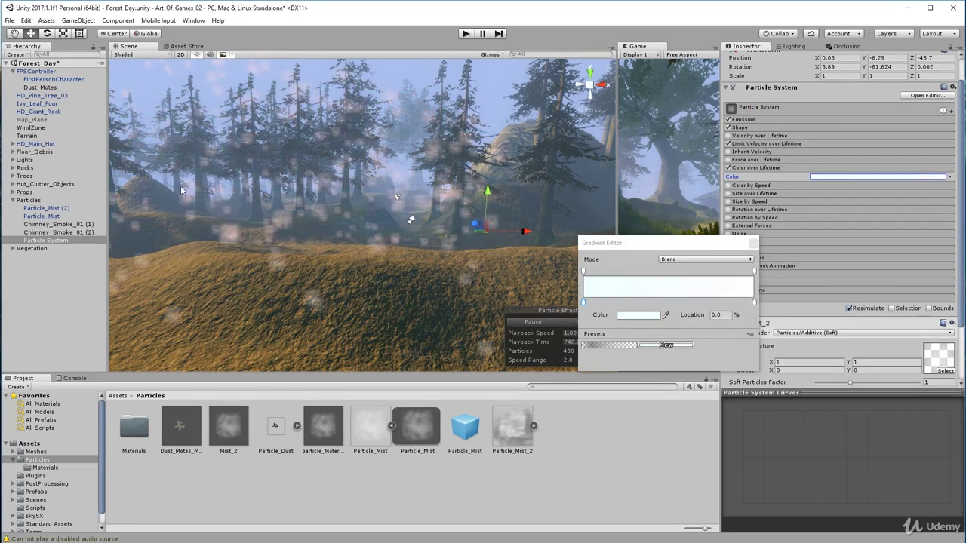
- Make the gradient fade in with an alpha 0 key at 0% and an alpha 255 key at 10.6%
left_click(583, 271)
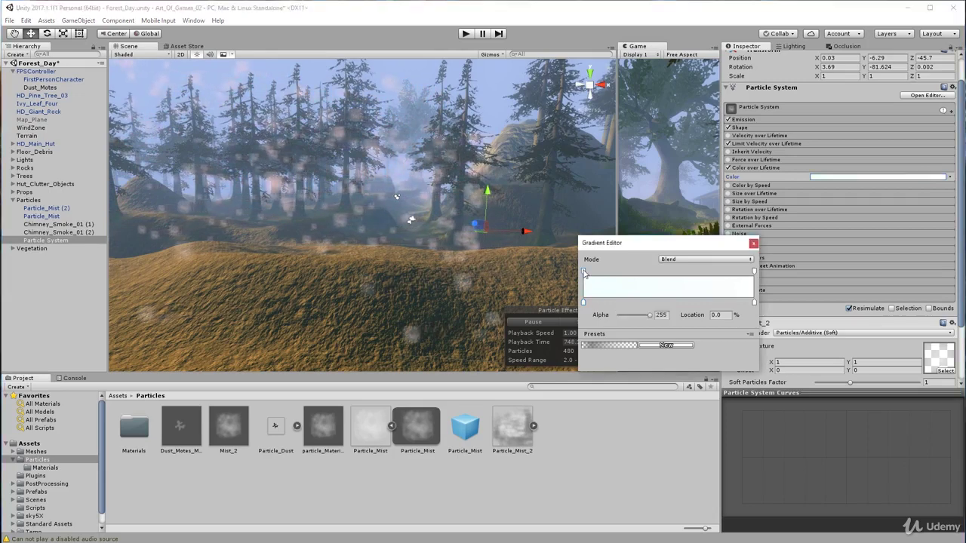
left_click_drag(583, 272, 592, 272)
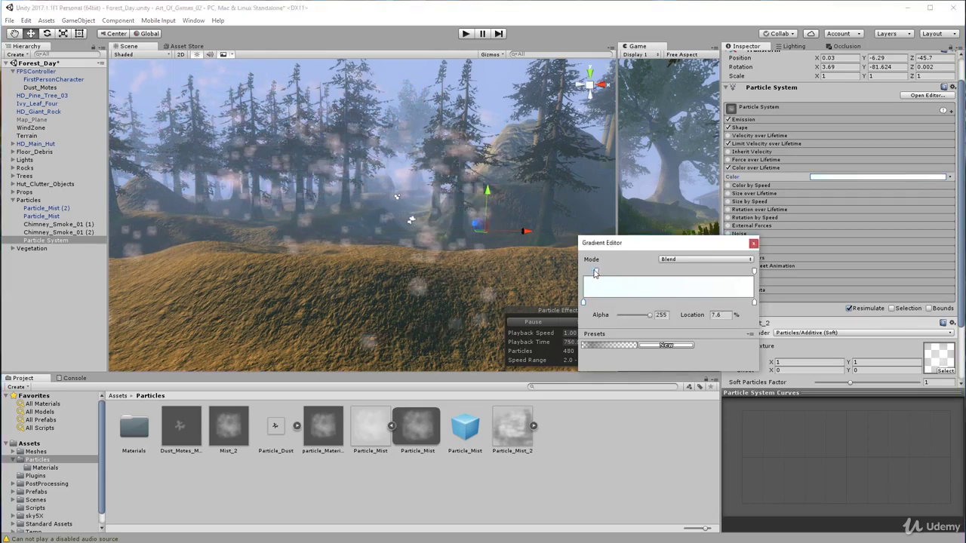
left_click(658, 315)
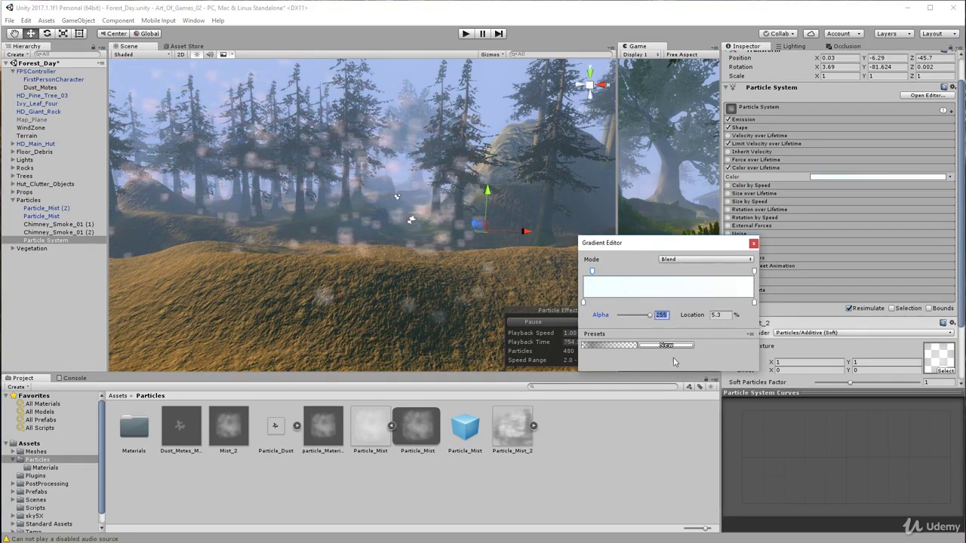
type("0")
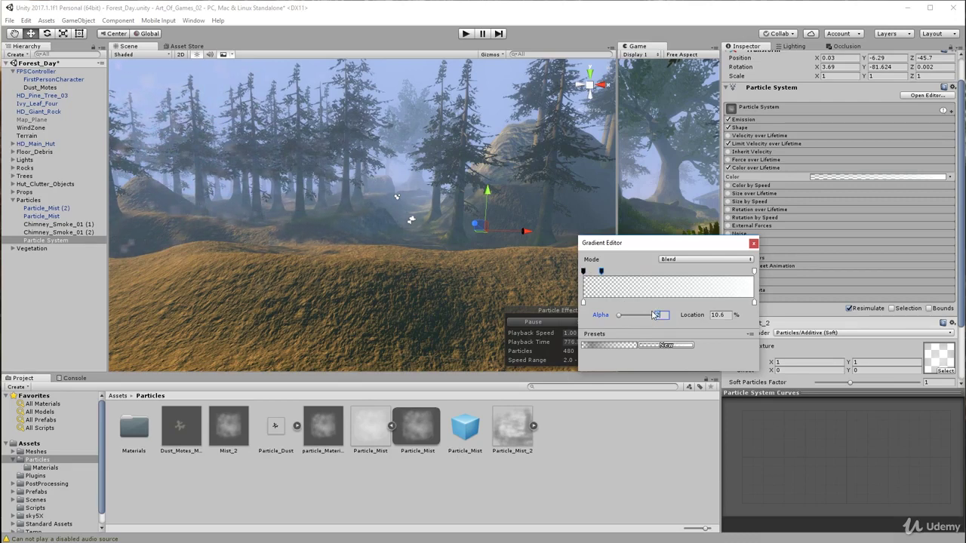
type("55")
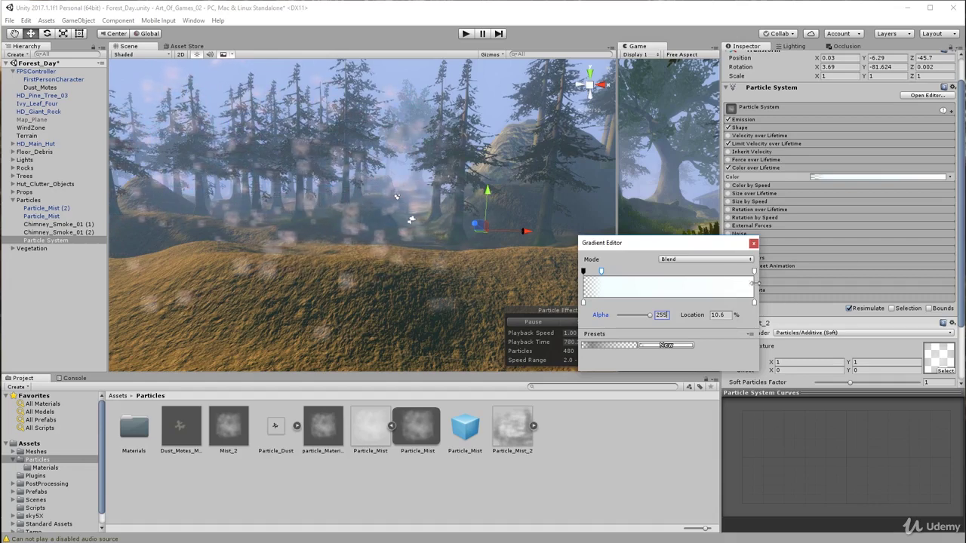
- Fade the gradient out to alpha 0 at 100% using an added opaque key, and shift both opaque keys inward, the first to 17.1%
left_click(736, 272)
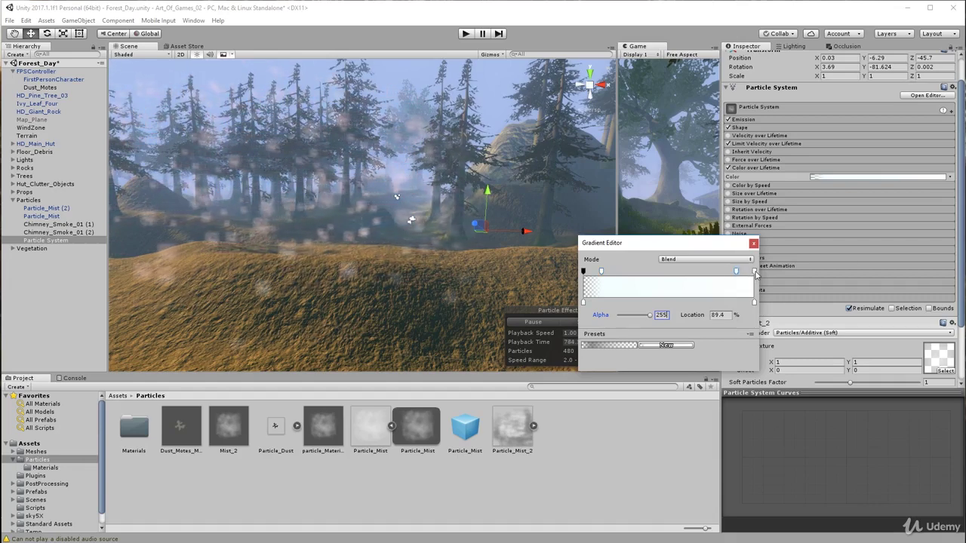
left_click(753, 271)
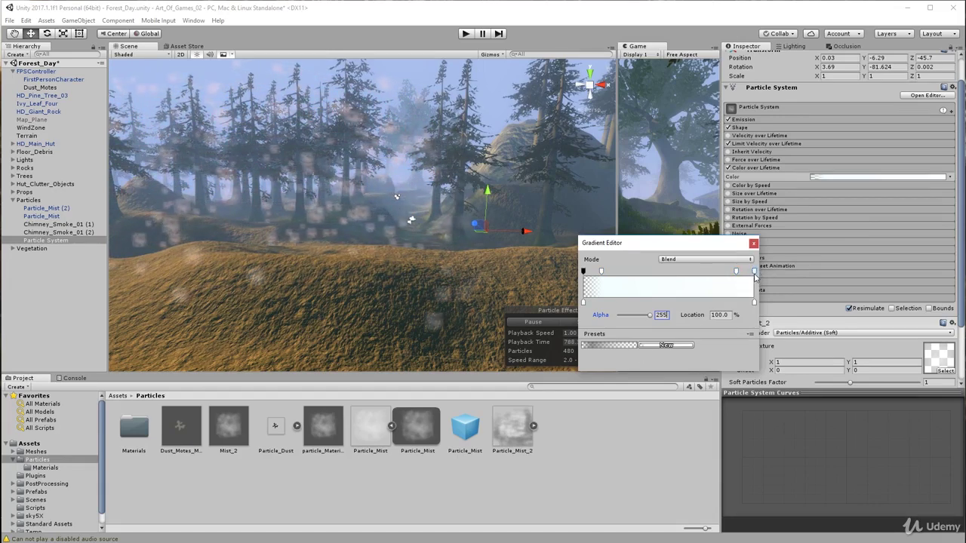
left_click_drag(649, 315, 604, 316)
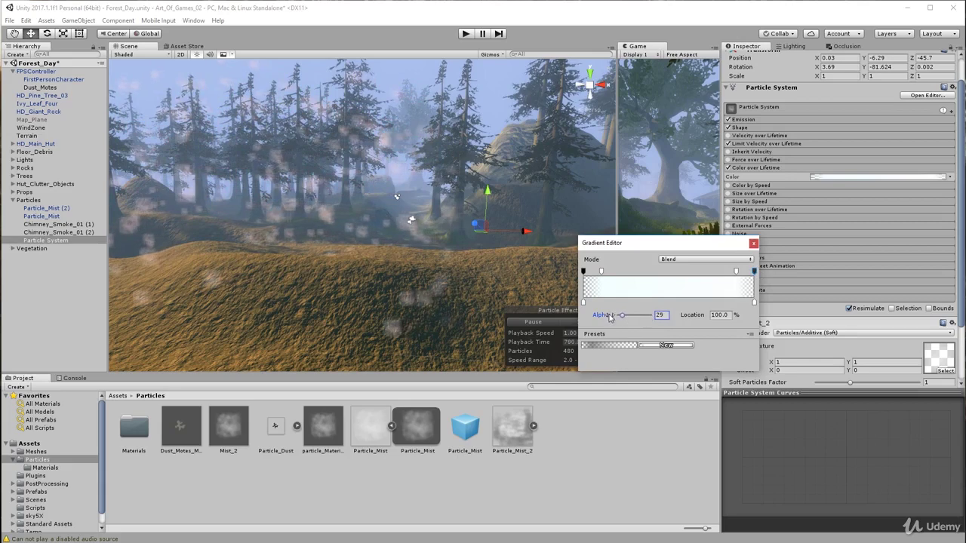
left_click_drag(735, 272, 726, 272)
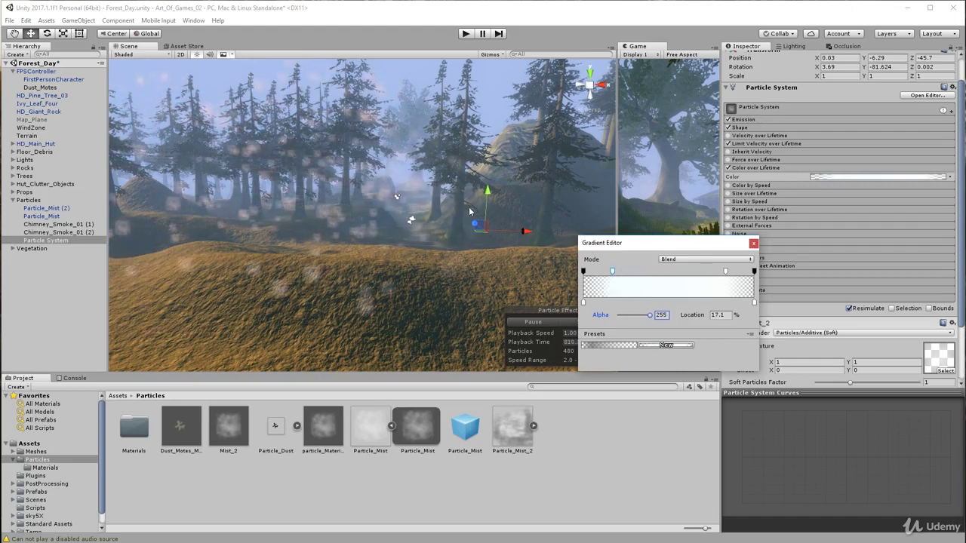
key("Escape")
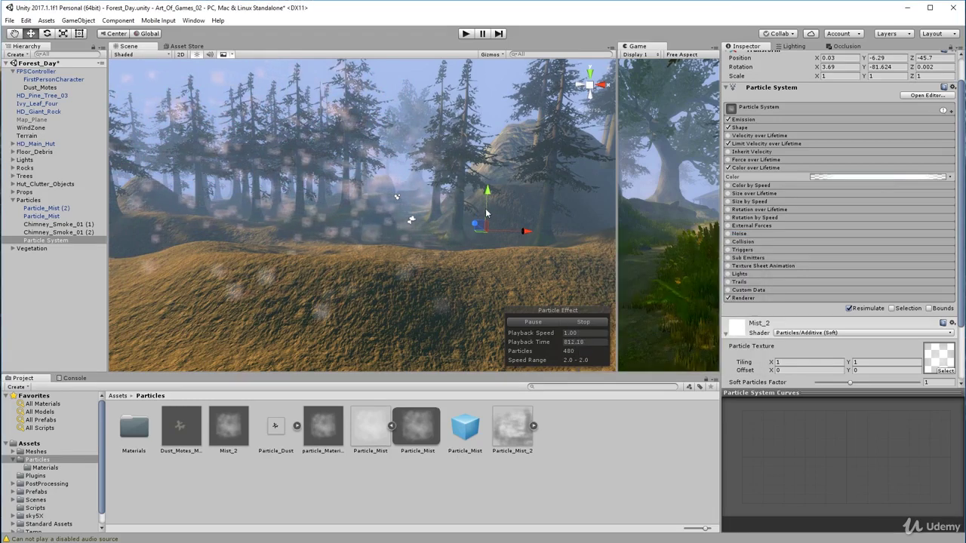
- Lower the particle system to about Y -7.42 and enable Size over Lifetime
mouse_move(489, 207)
left_mouse_down()
mouse_move(493, 238)
mouse_move(503, 212)
left_mouse_up()
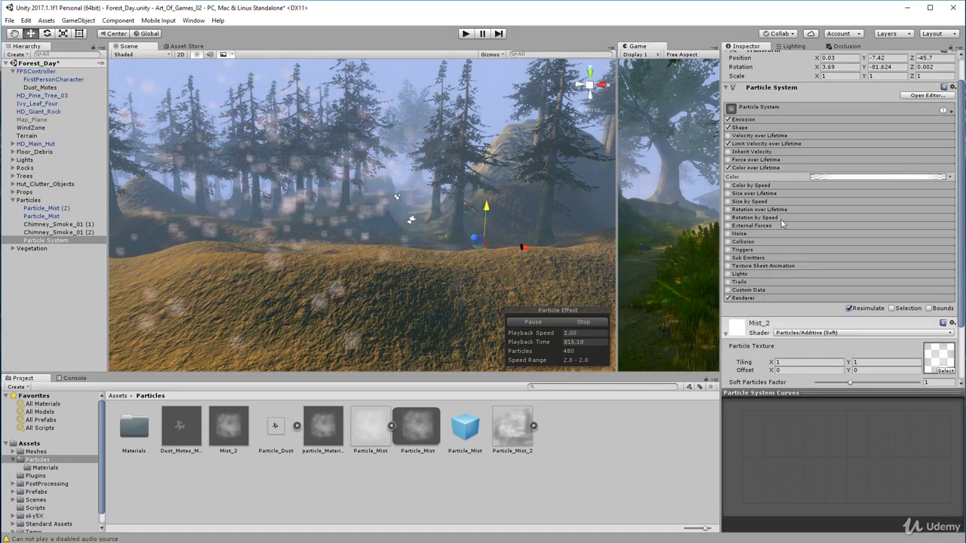
left_click(788, 168)
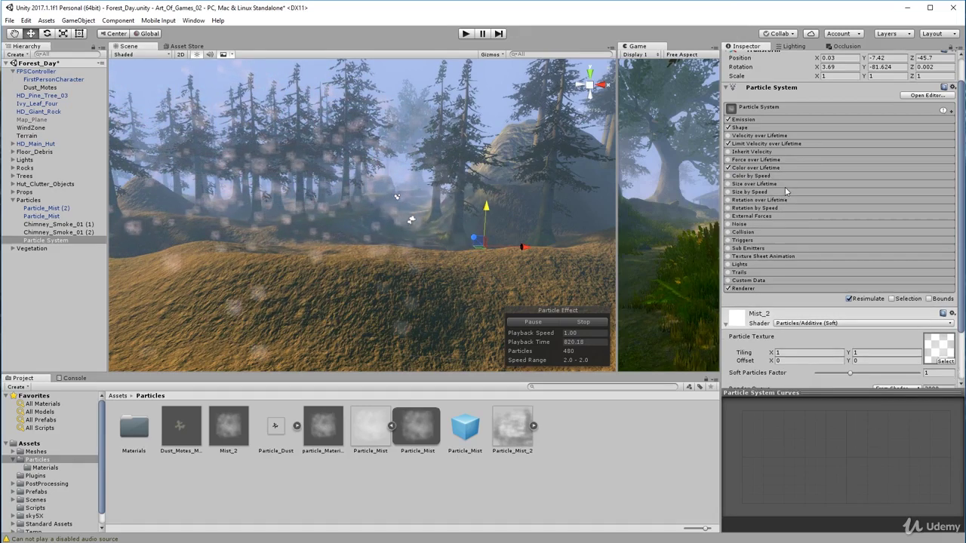
left_click(788, 184)
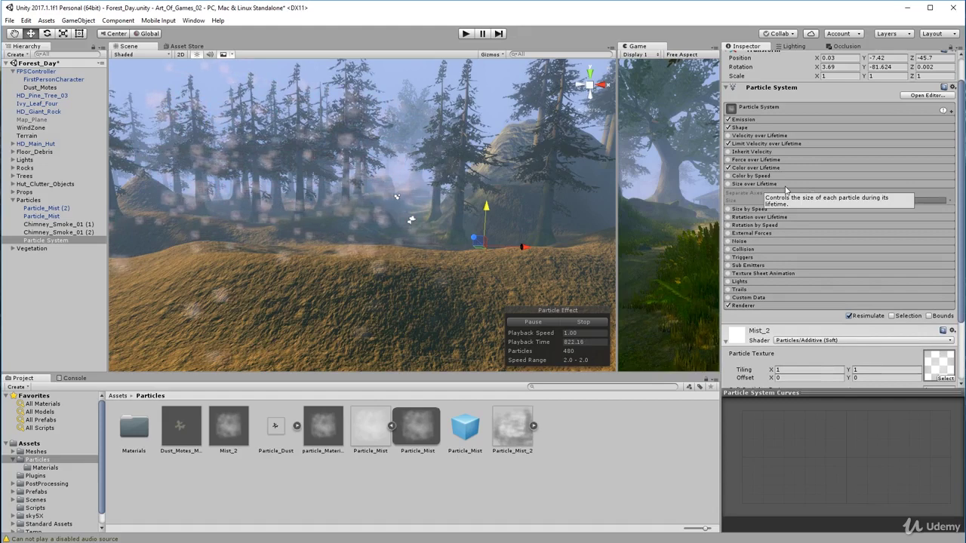
left_click(728, 184)
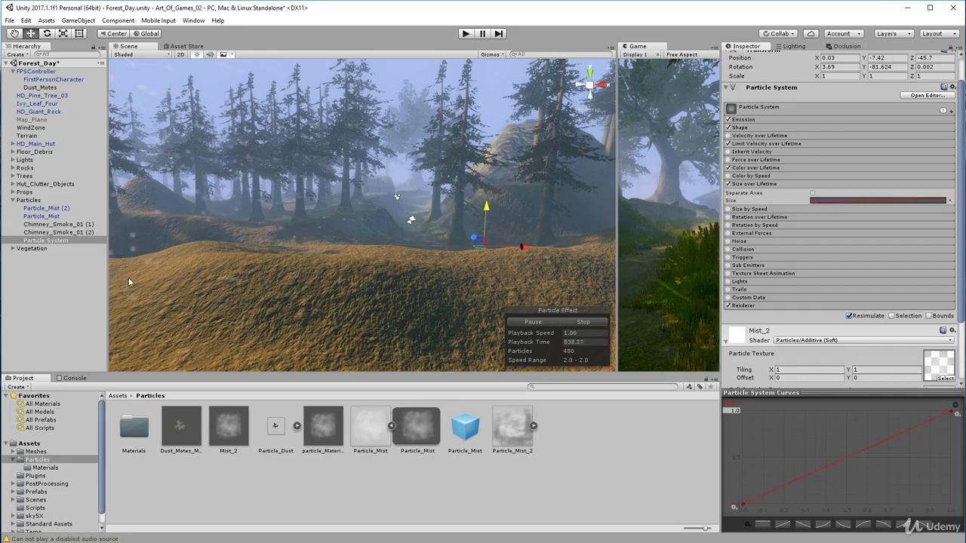
- Add a raised key at about 0.2 on the size curve and pull its end key down to 0, steepening the final descent
double_click(784, 486)
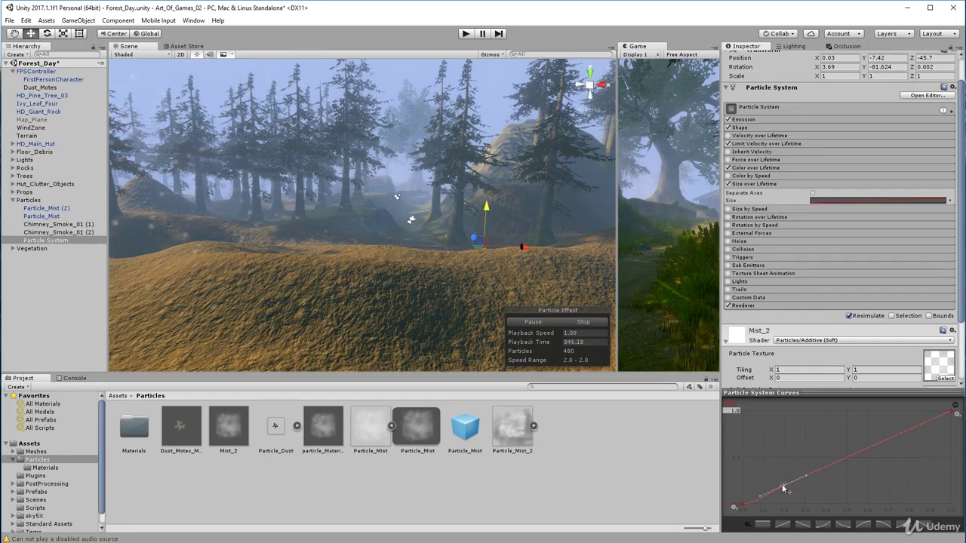
left_click_drag(783, 463, 817, 410)
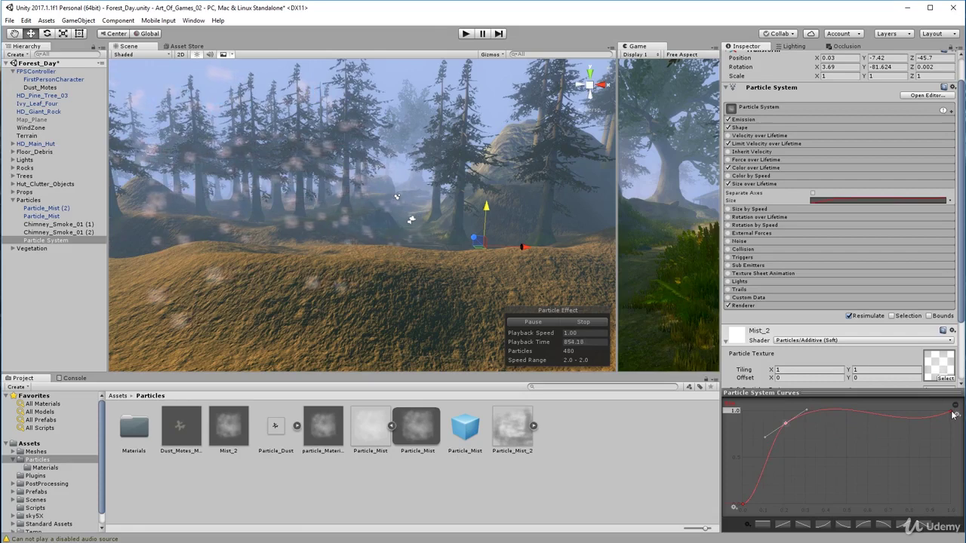
left_click_drag(951, 428, 952, 487)
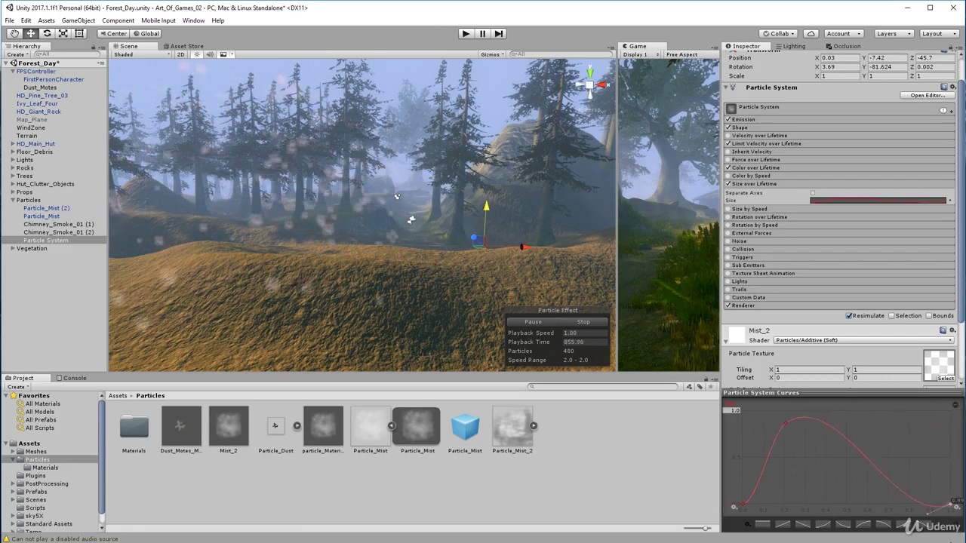
left_click_drag(957, 528, 930, 494)
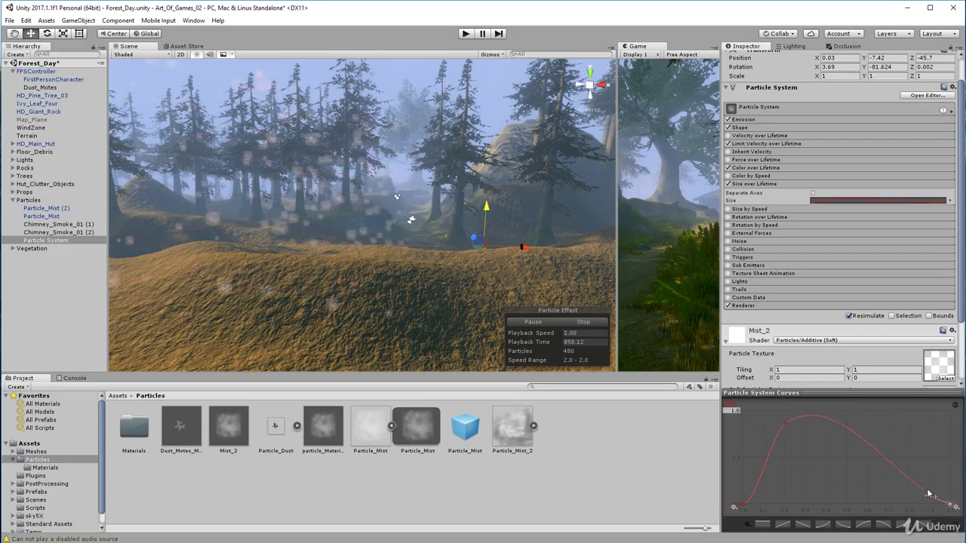
left_click_drag(940, 460, 926, 472)
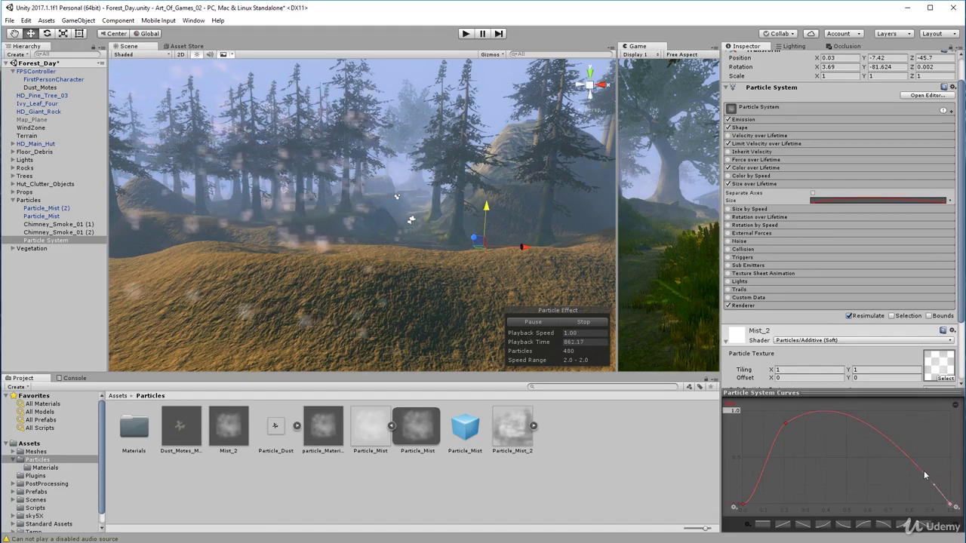
- Add a second key at about 0.7 on the size curve and adjust both middle keys into a smooth, flattened hump
double_click(883, 435)
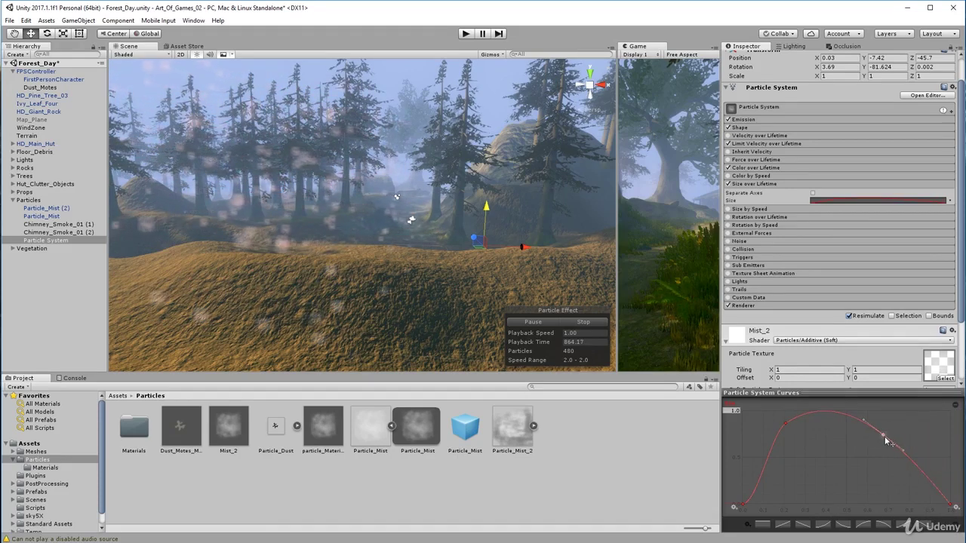
left_click_drag(884, 435, 895, 424)
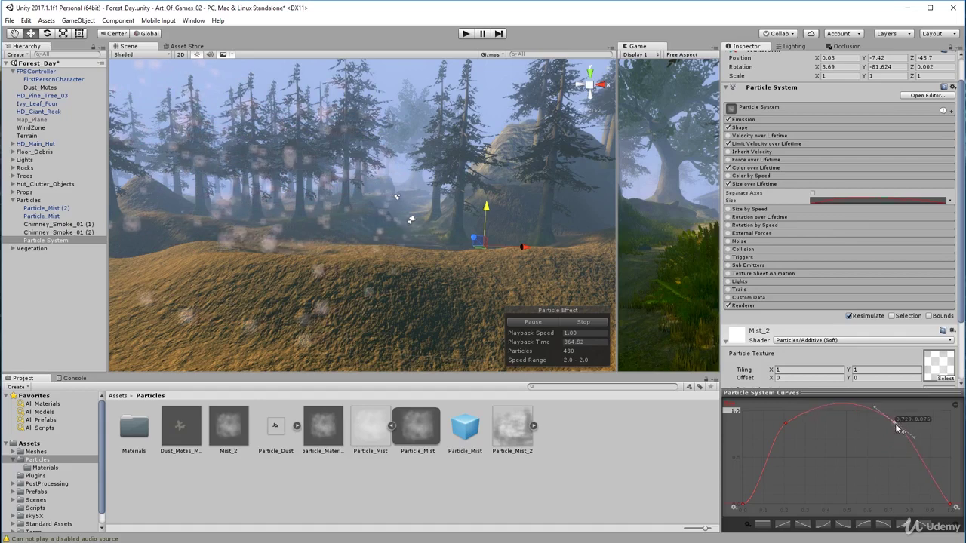
left_click(786, 424)
mouse_move(785, 428)
left_mouse_down()
mouse_move(768, 441)
mouse_move(777, 440)
left_mouse_up()
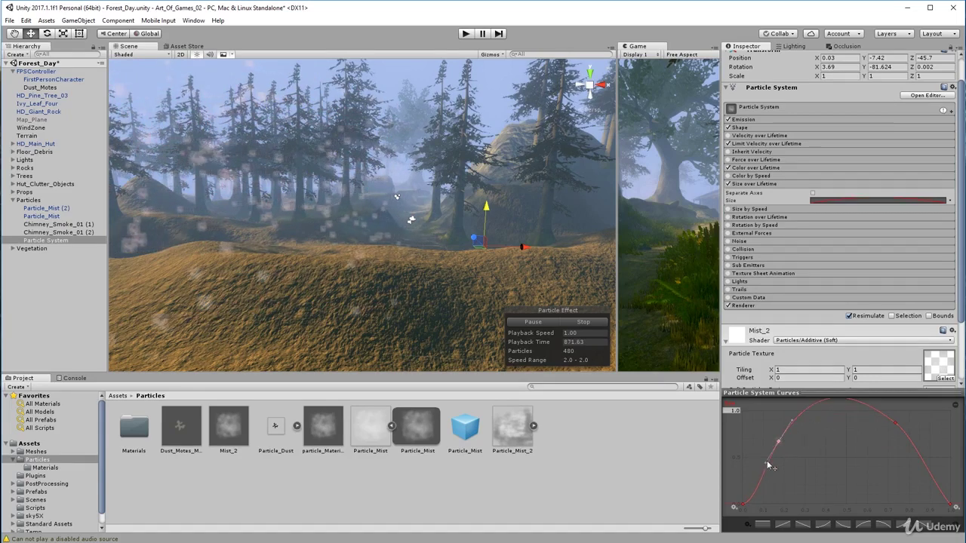
left_click(896, 422)
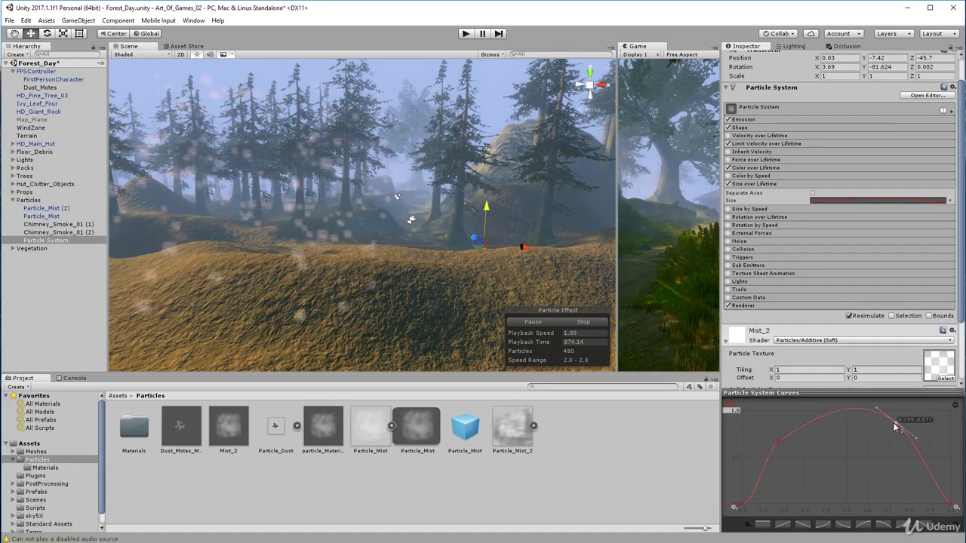
left_click_drag(877, 412, 886, 428)
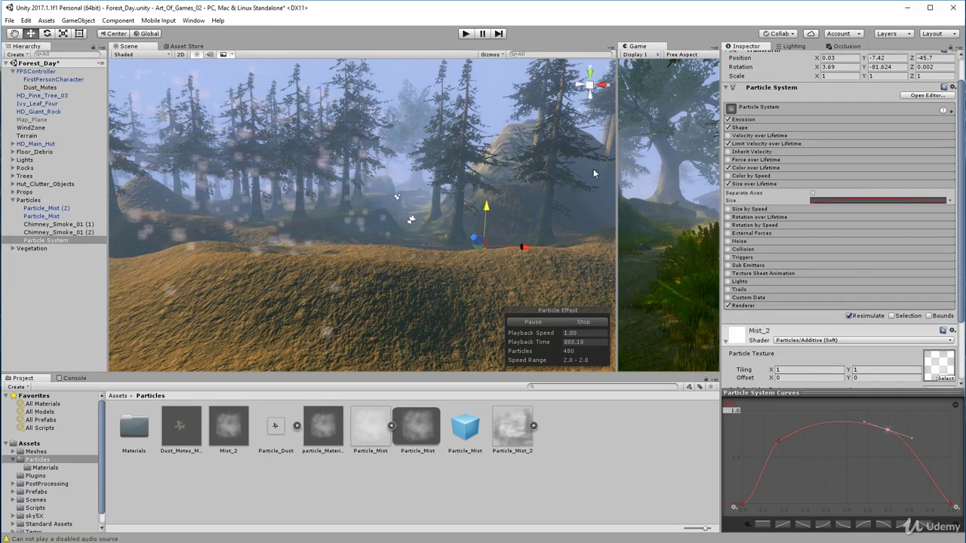
- Try larger start sizes of about 2.91 and 4.21 for the particles, and set Start Size to 6
left_click(762, 110)
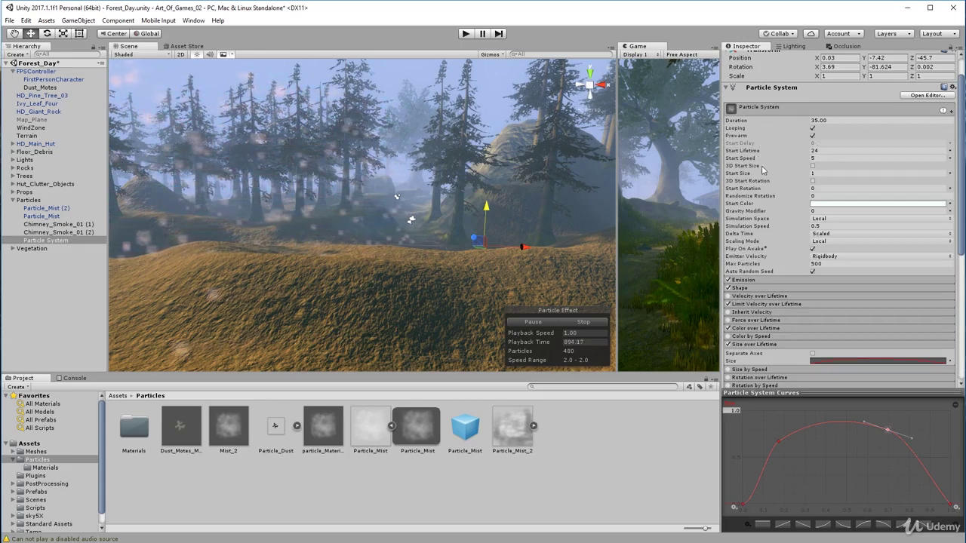
left_click(814, 173)
type("1.43")
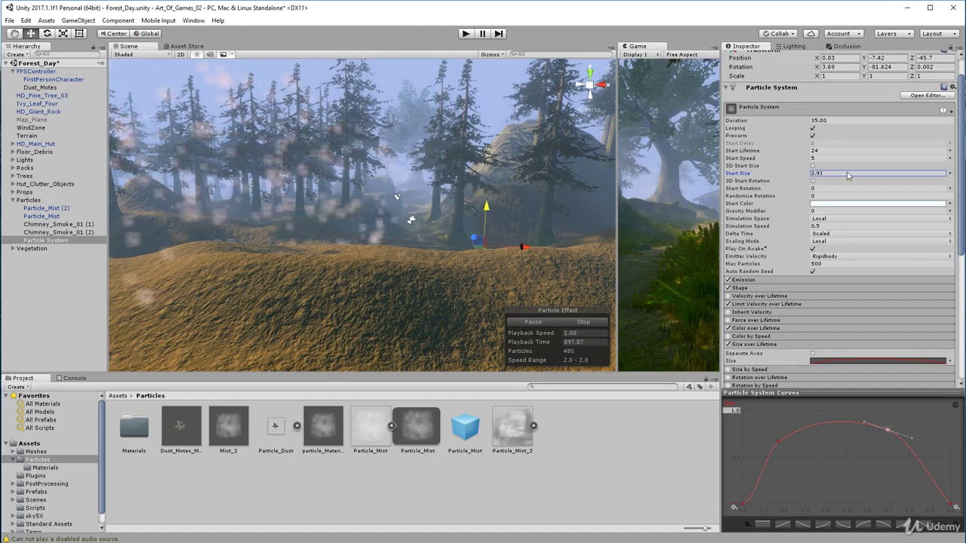
left_click_drag(847, 175, 852, 175)
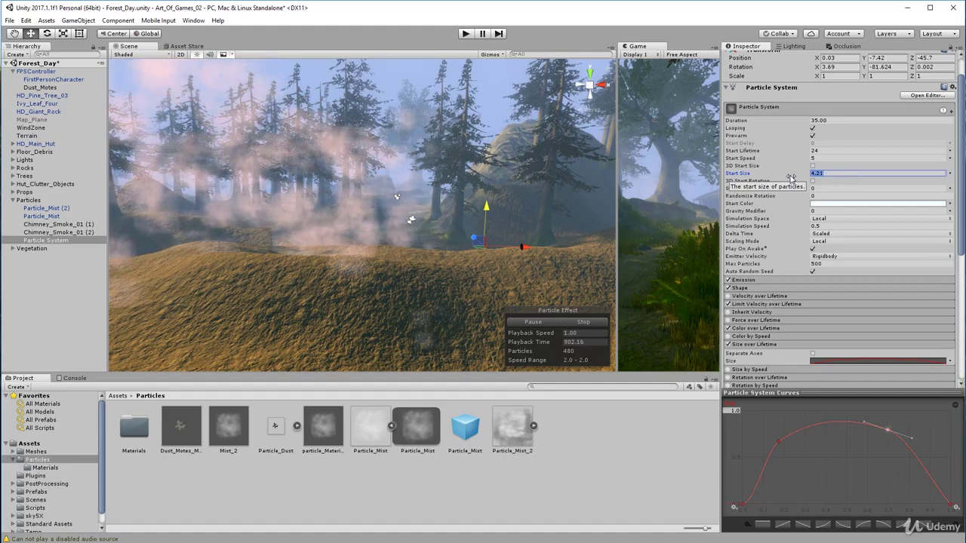
type("6")
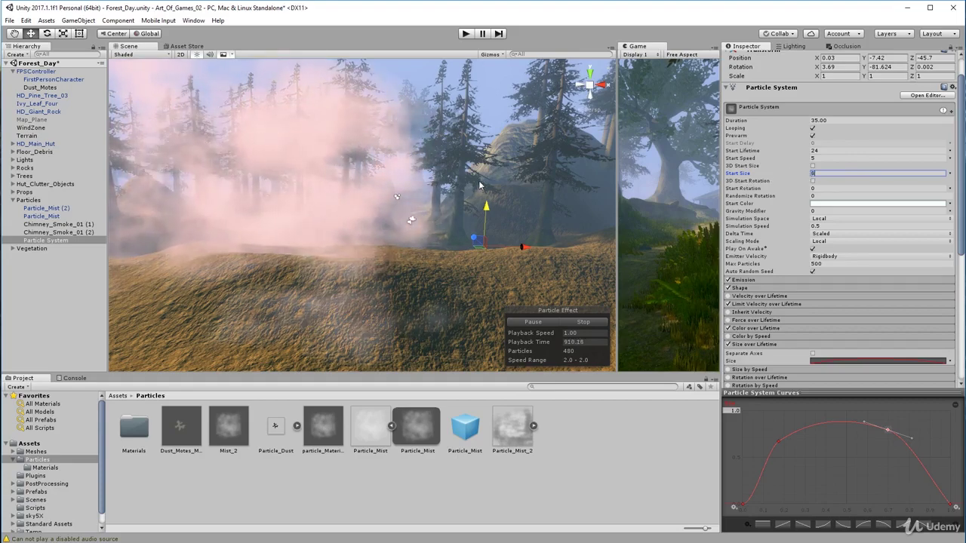
- Raise the particle system to about Y -4.68
left_click(331, 236)
middle_click_drag(331, 236, 398, 224)
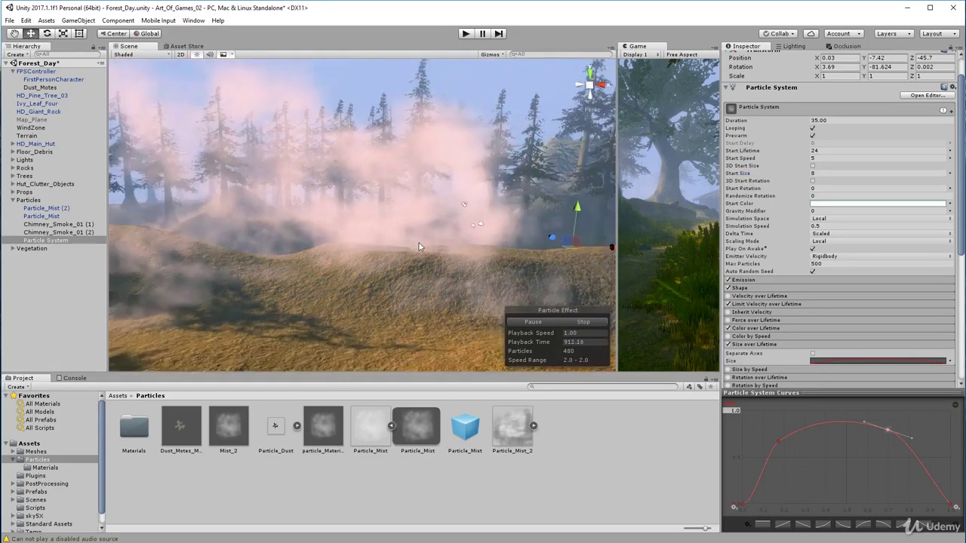
middle_click_drag(372, 188, 451, 199)
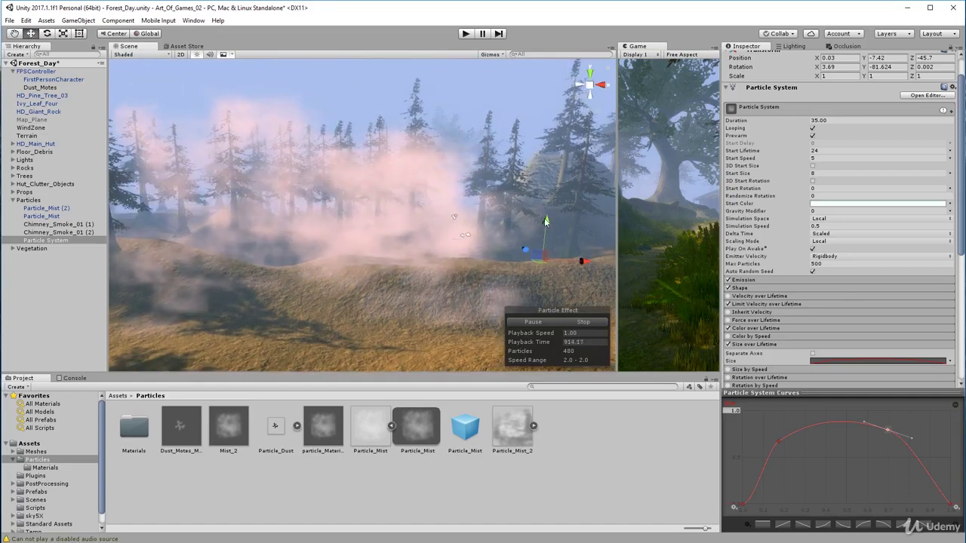
left_click_drag(547, 221, 551, 198)
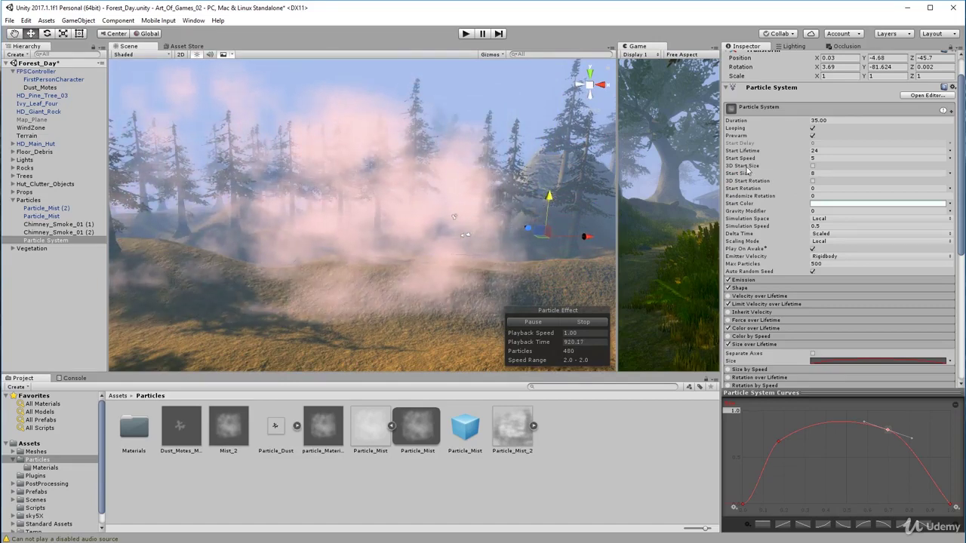
- Reduce the particle emitter's cone shape radius to about 6.16
left_click(784, 280)
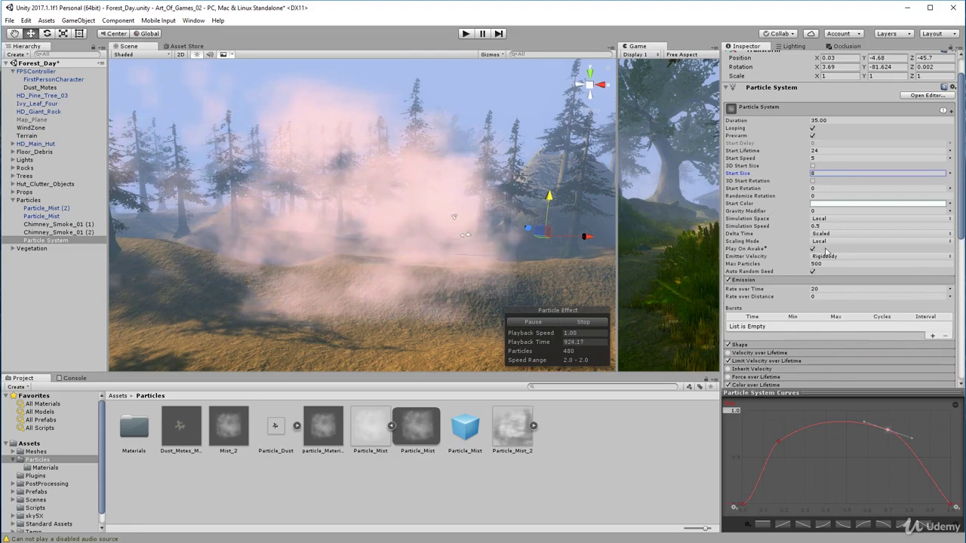
left_click(801, 345)
scroll(805, 320, "down", 3)
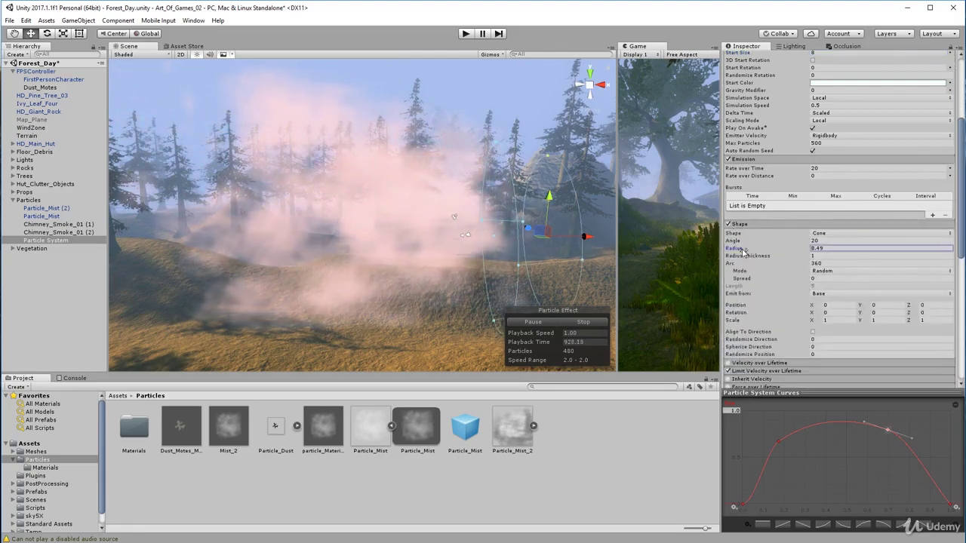
left_click_drag(735, 251, 700, 243)
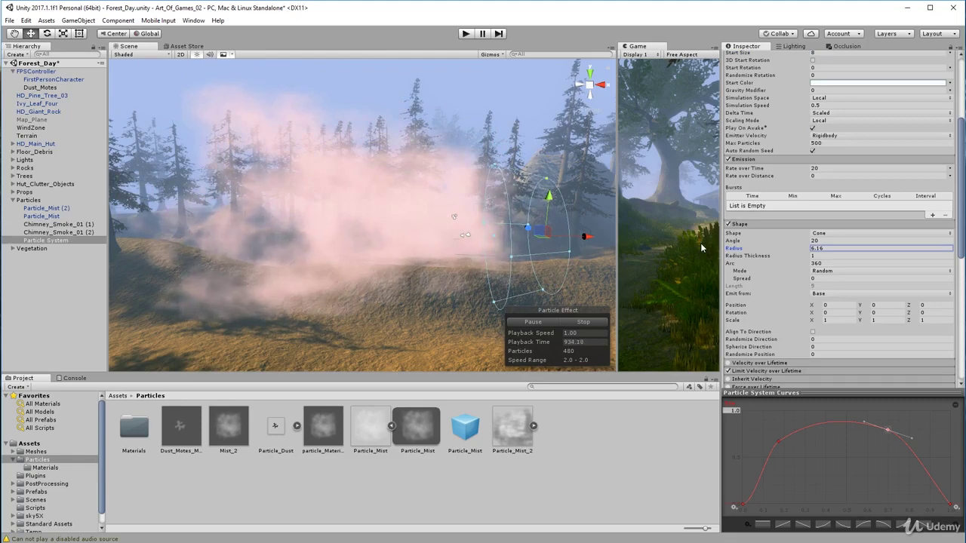
- Lower the particle system and shift it across the forest ground to about X -3.29, Y -7.16, Z -30.02
left_click_drag(551, 197, 555, 221)
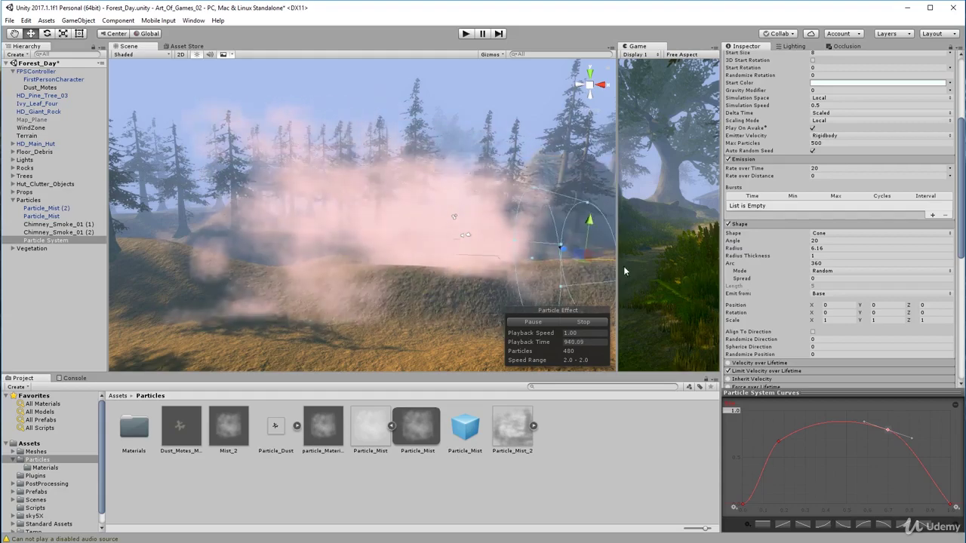
left_click_drag(467, 227, 425, 238, "alt")
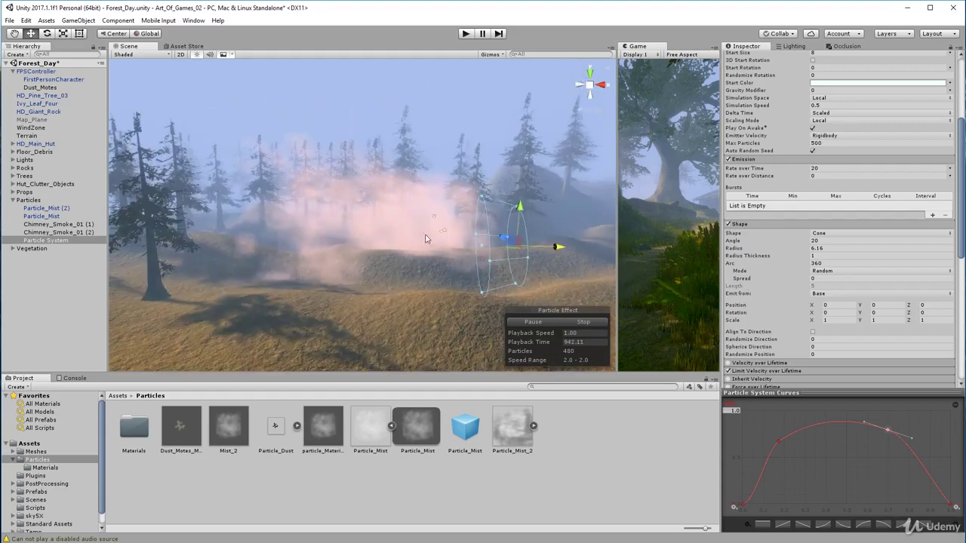
left_click_drag(556, 247, 584, 247)
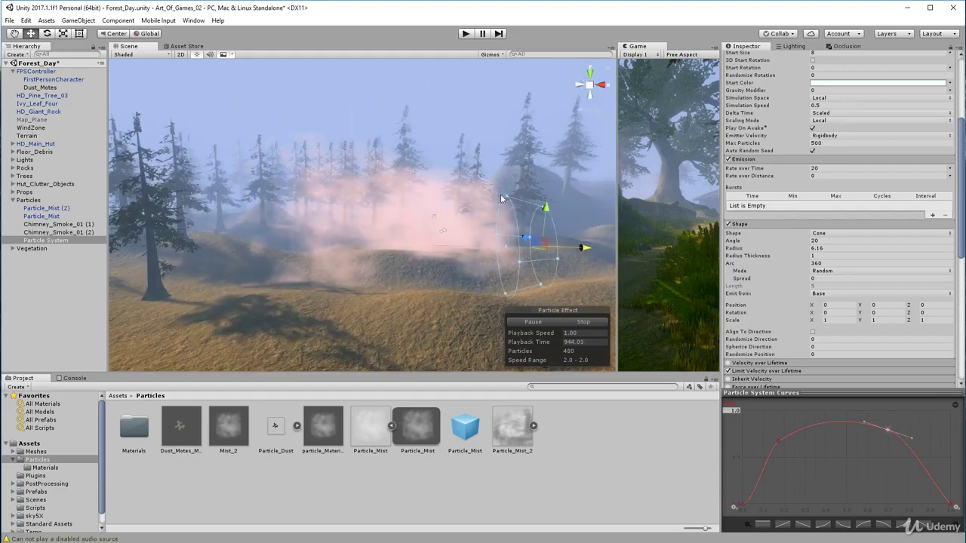
left_click_drag(461, 214, 477, 157, "alt")
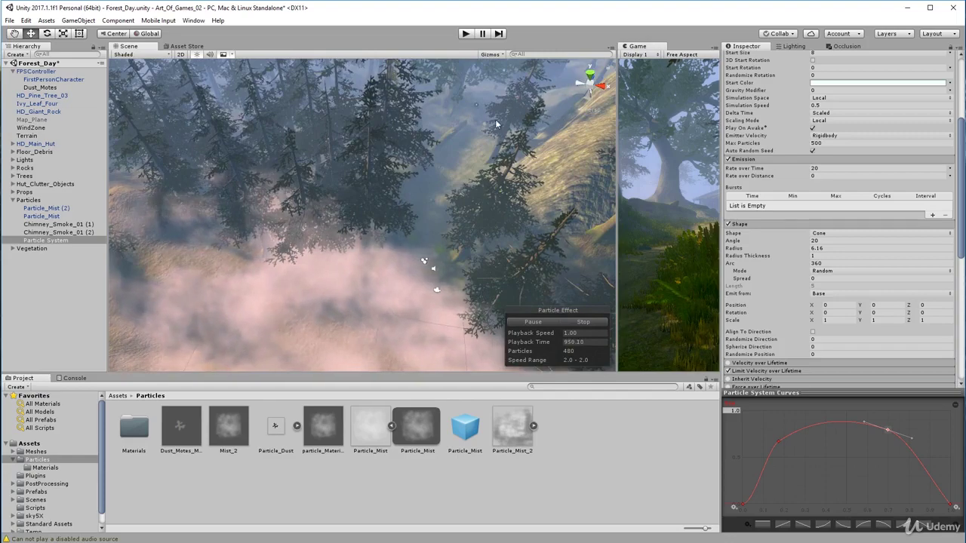
left_click_drag(299, 159, 462, 175, "alt")
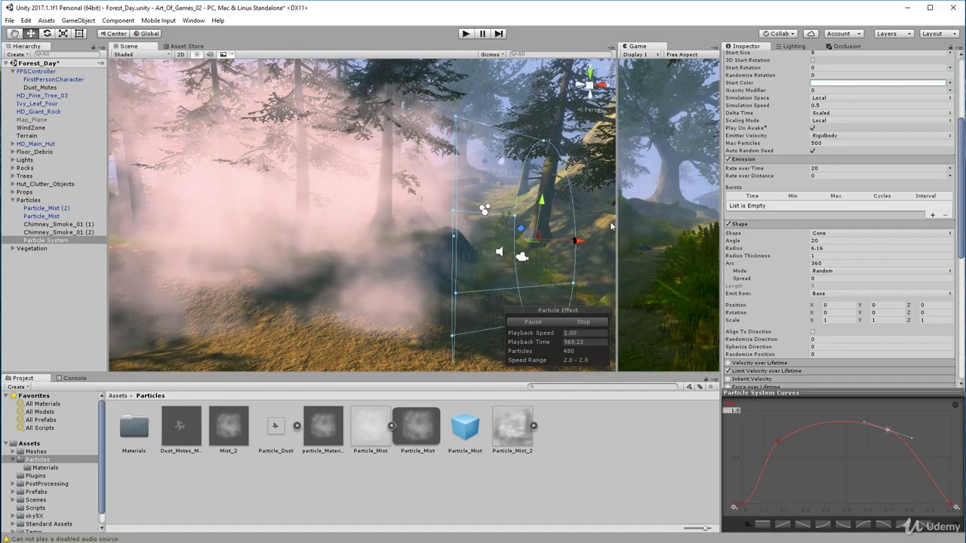
- Resize the Scene and Game views so the Game view takes about a third of the shared width
left_click_drag(616, 227, 311, 223)
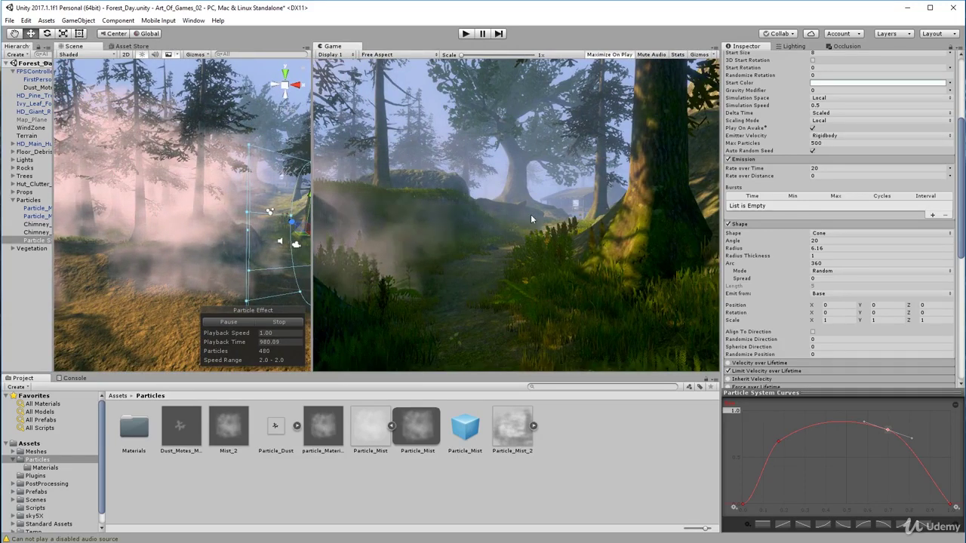
left_click_drag(312, 248, 494, 251)
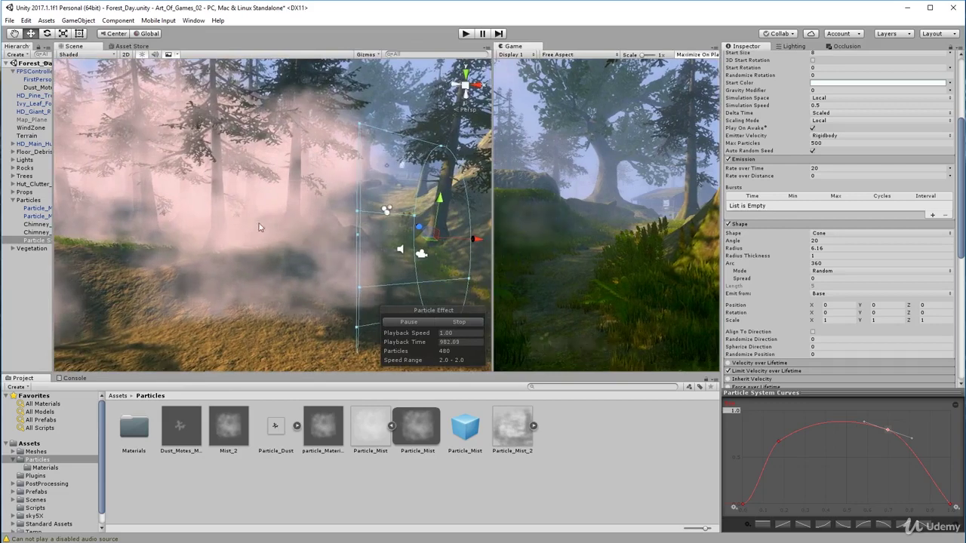
right_click_drag(422, 226, 352, 231)
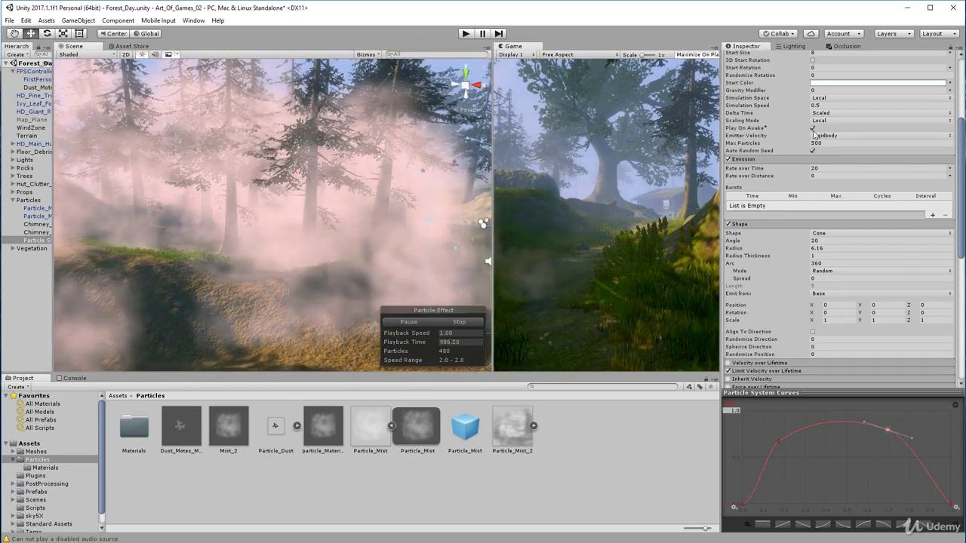
- Lower the Start Color's alpha to 81 and darken the near-white color slightly
scroll(781, 188, "up", 5)
left_click(851, 234)
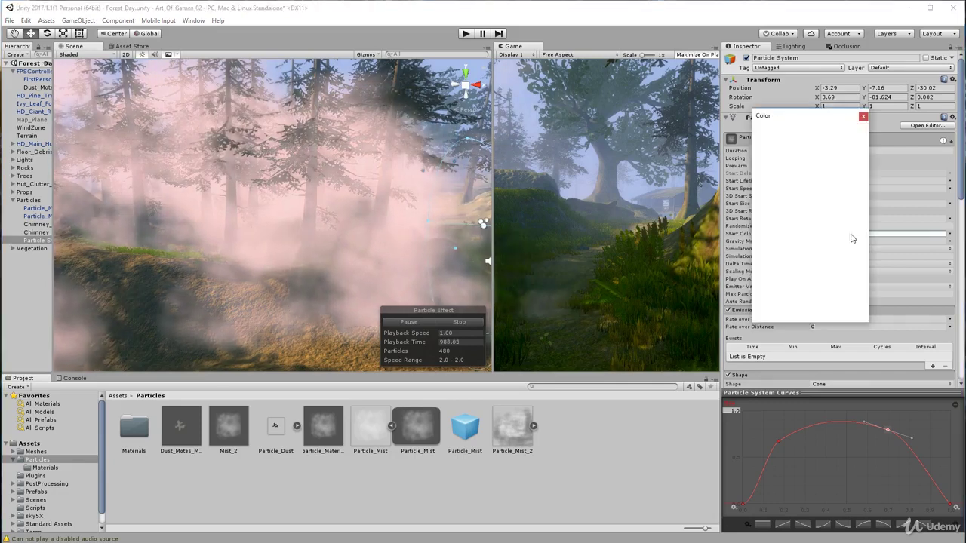
left_click_drag(816, 292, 791, 295)
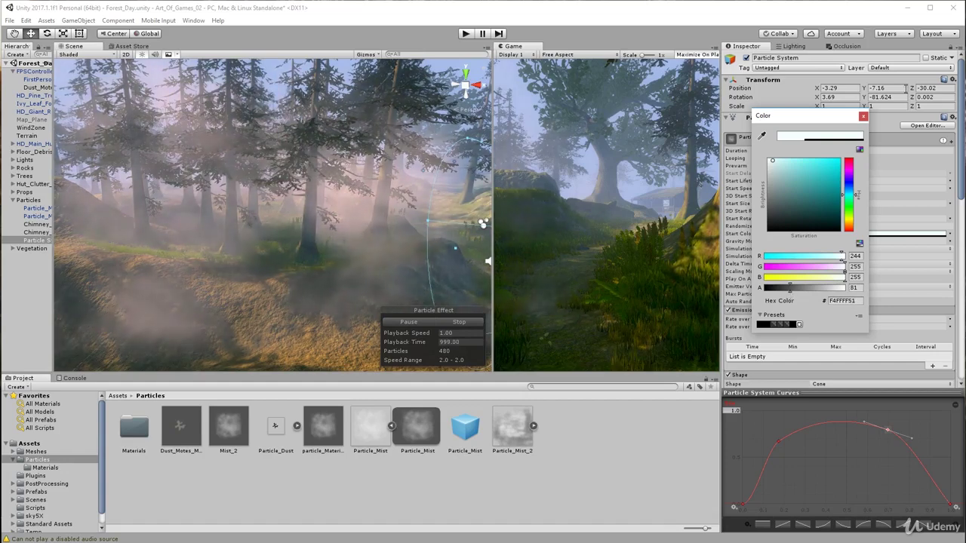
right_click_drag(283, 181, 308, 237)
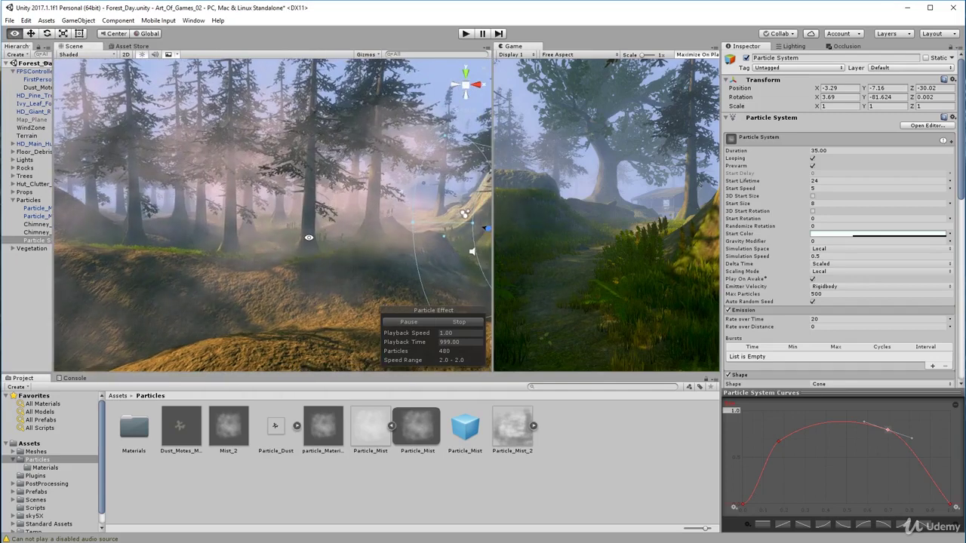
left_click(846, 235)
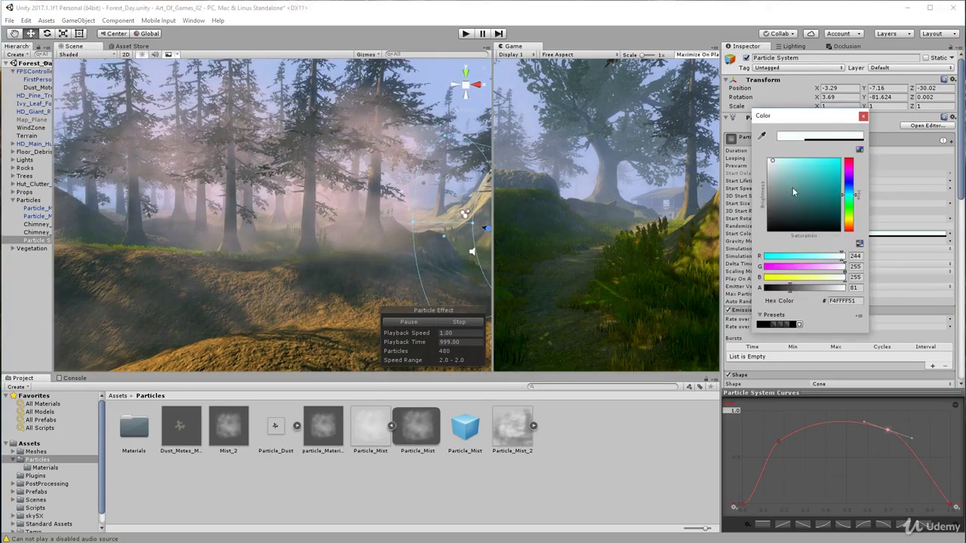
mouse_move(771, 163)
left_mouse_down()
mouse_move(737, 215)
mouse_move(733, 253)
mouse_move(770, 176)
left_mouse_up()
left_click(863, 116)
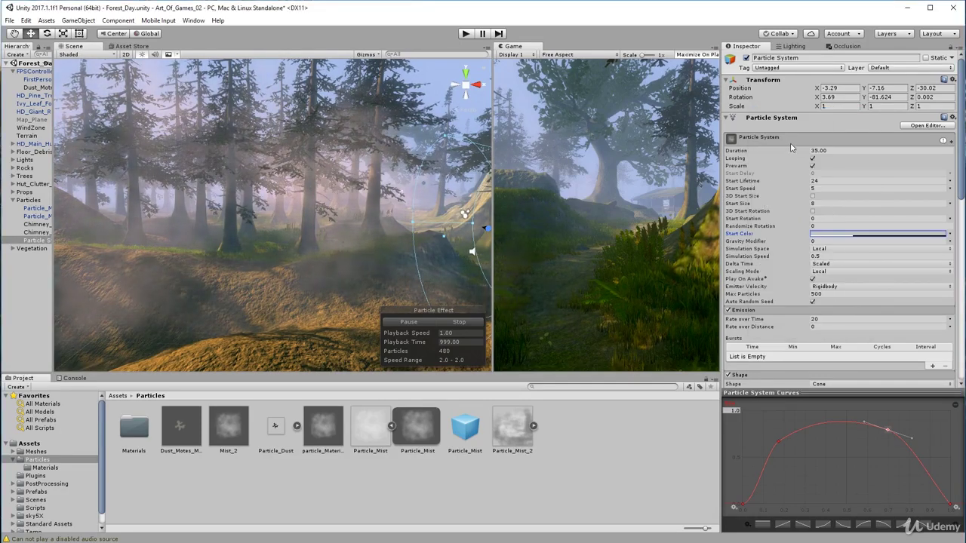
- Raise both middle keys of the size curve, placing the first at about 0.2, 0.77 and shifting the second slightly earlier
scroll(790, 151, "down", 5)
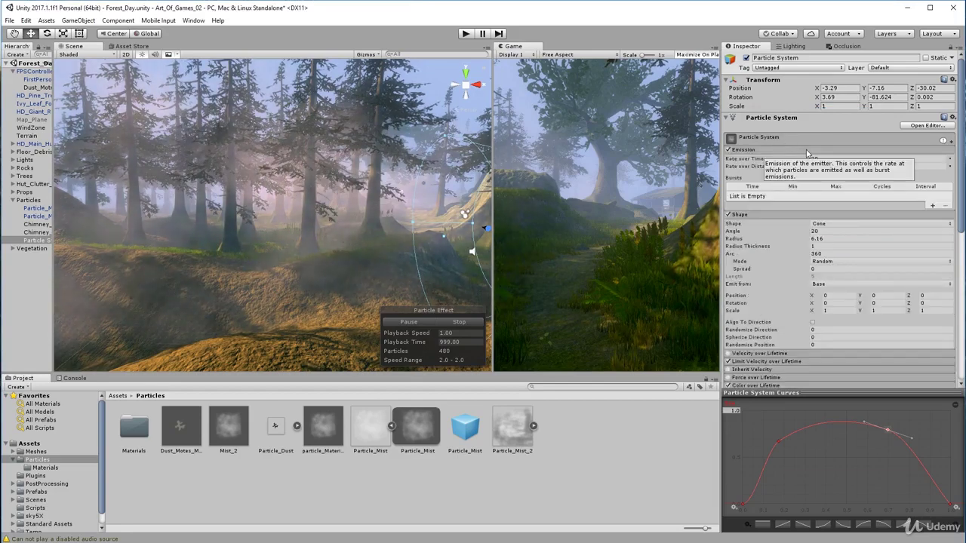
left_click(805, 151)
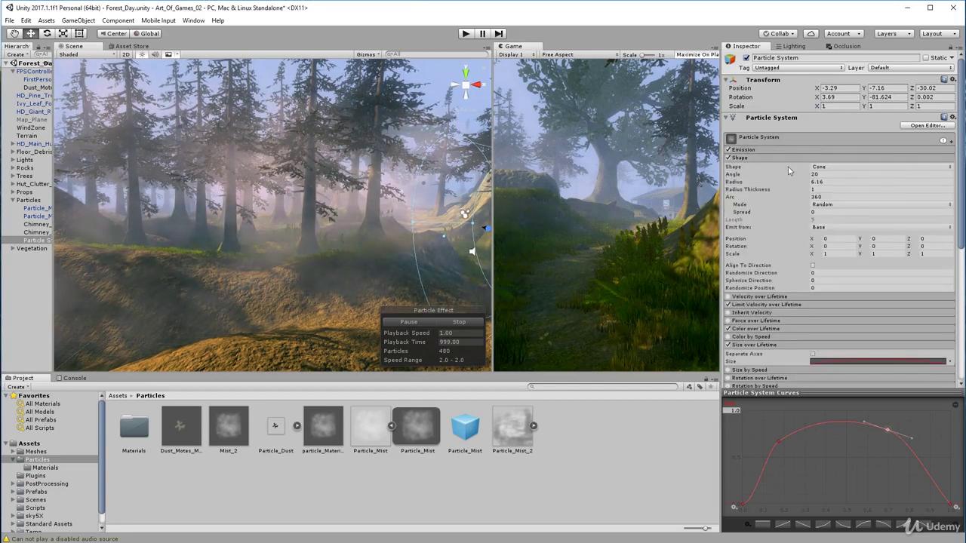
left_click(784, 157)
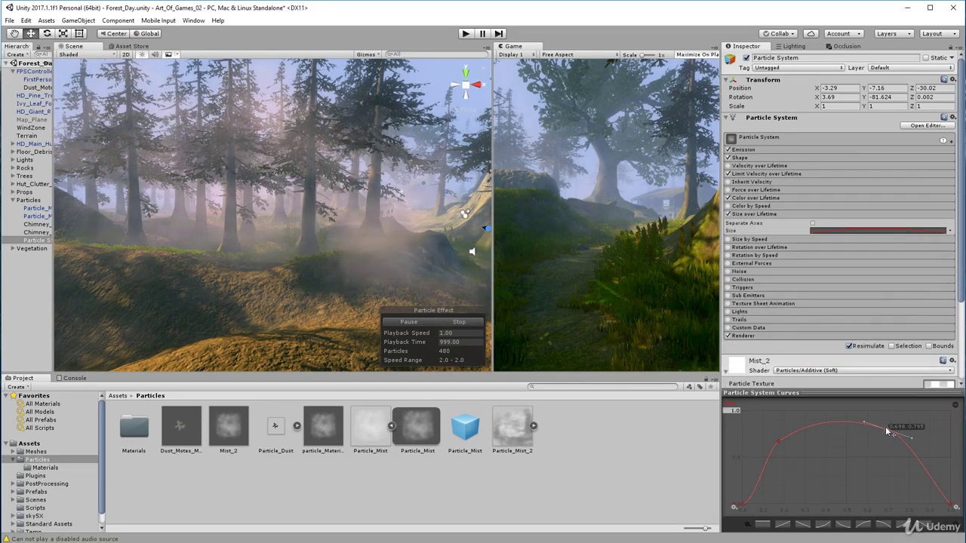
left_click_drag(886, 428, 879, 419)
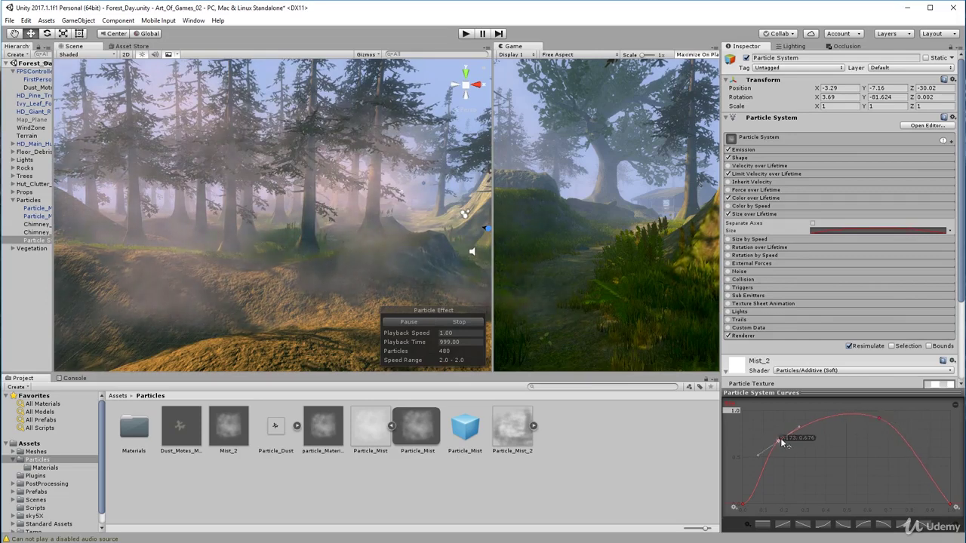
left_click_drag(785, 444, 789, 441)
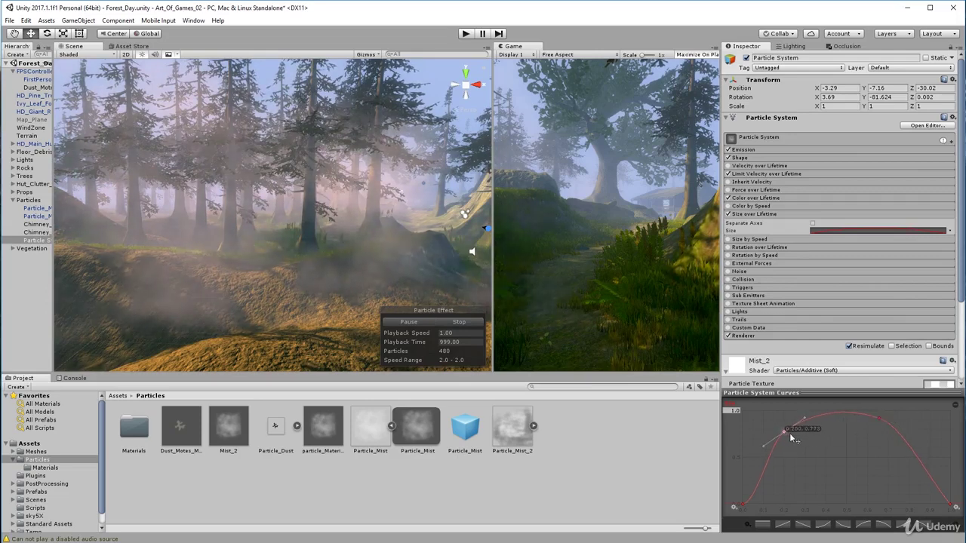
left_click_drag(788, 436, 785, 433)
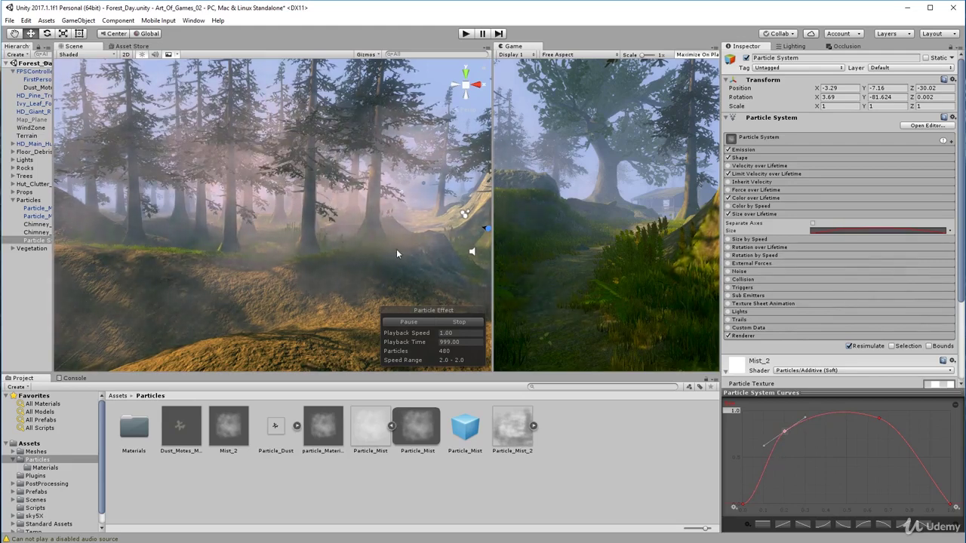
- Enable Rotation over Lifetime and set its Angular Velocity to about 47.92
left_click(822, 215)
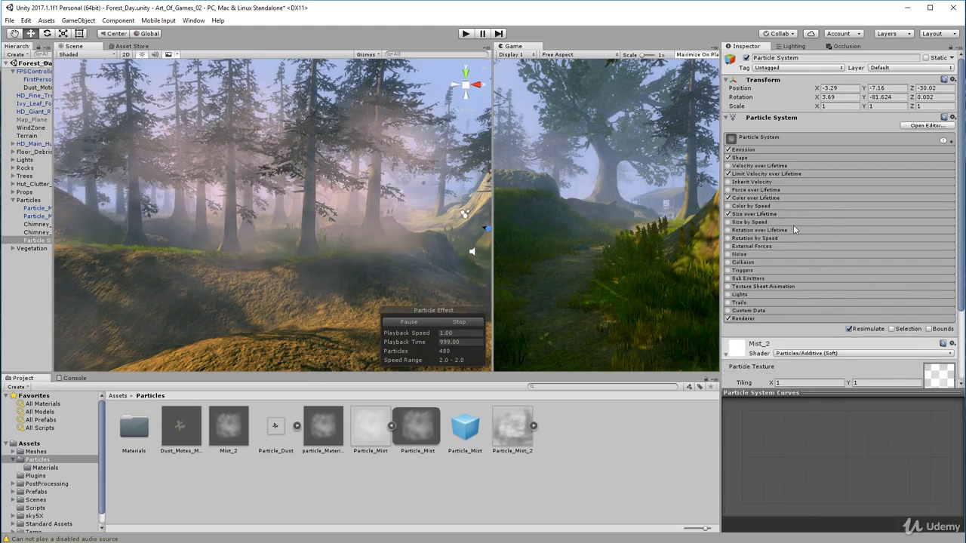
left_click(798, 229)
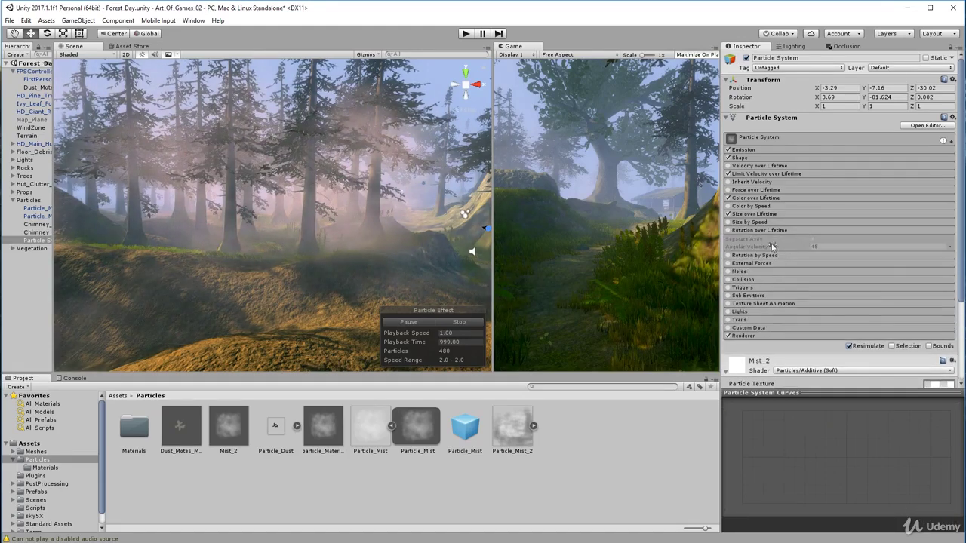
left_click(729, 231)
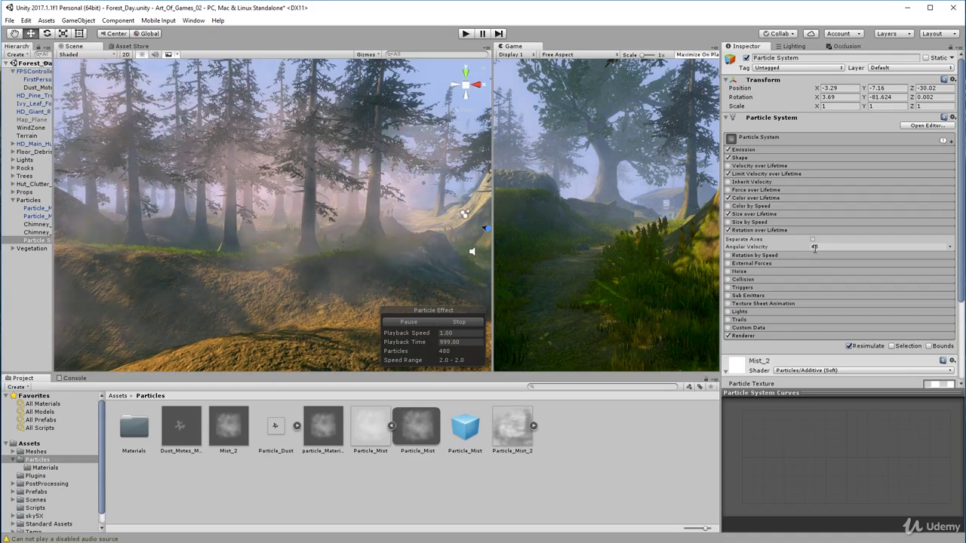
left_click_drag(825, 246, 826, 246)
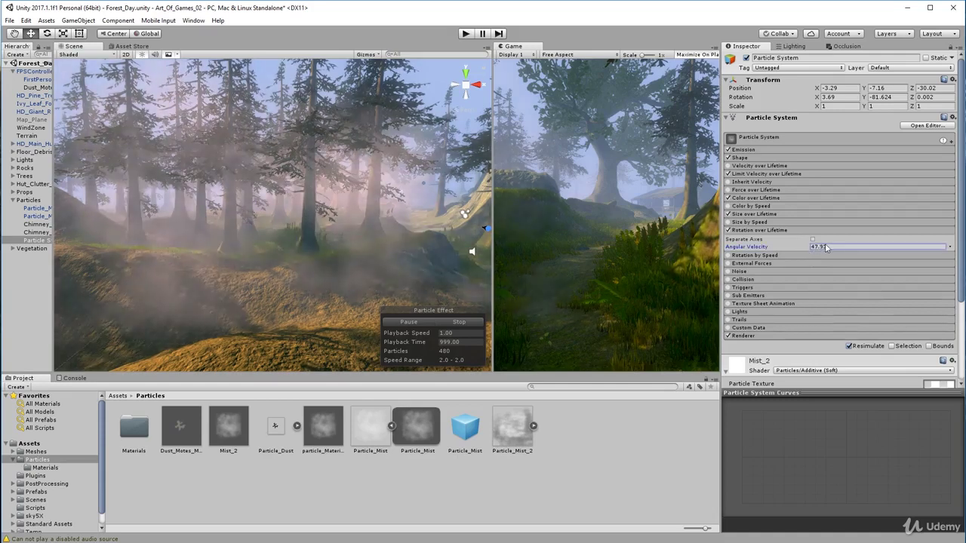
left_click(825, 245)
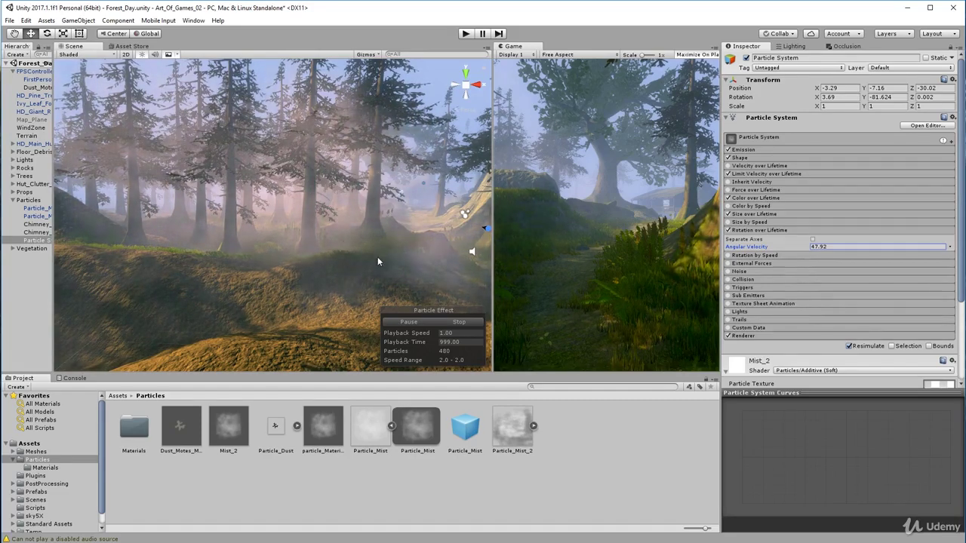
left_click(799, 230)
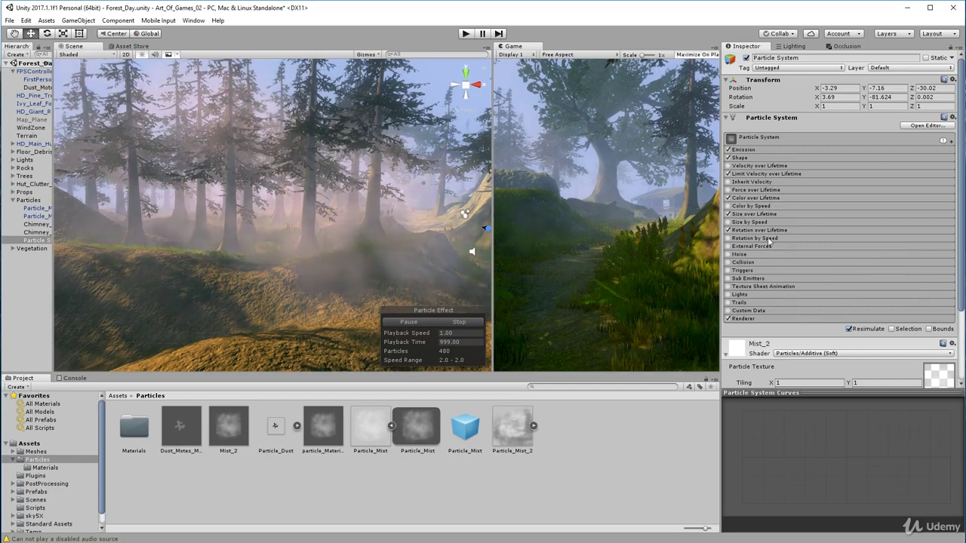
- Expand the Color over Lifetime settings and move the particle system along the ground to about X 9.79, Z -21.84
left_click(796, 198)
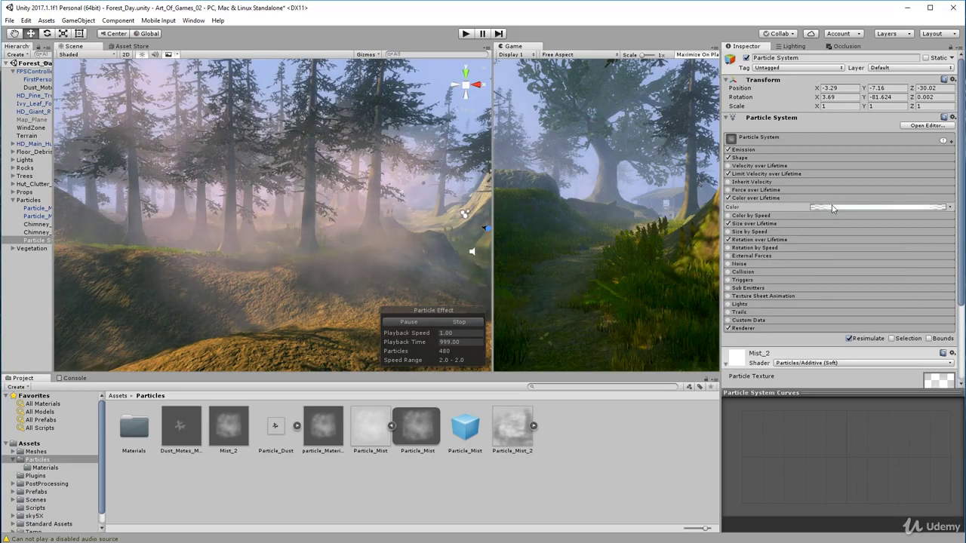
right_click_drag(483, 302, 302, 241)
key("w")
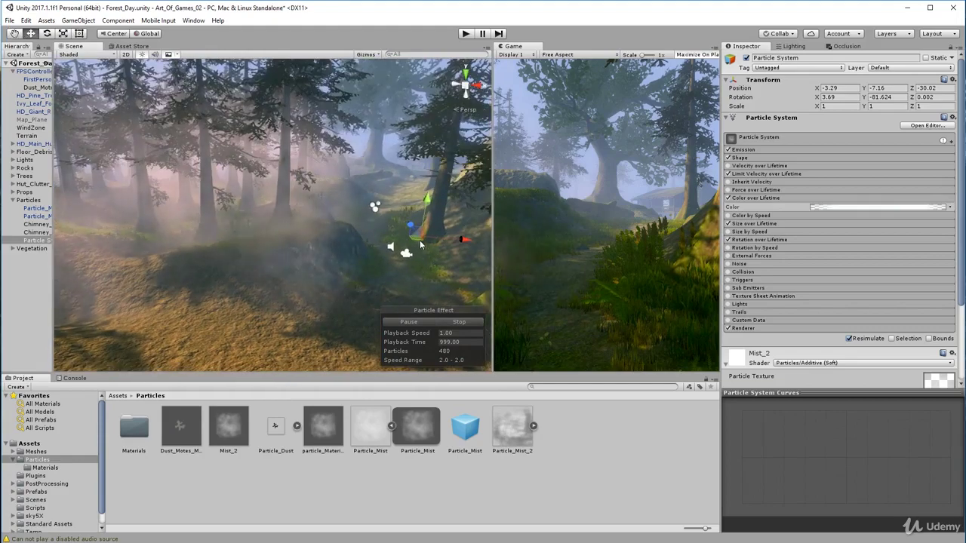
left_click_drag(420, 245, 516, 263)
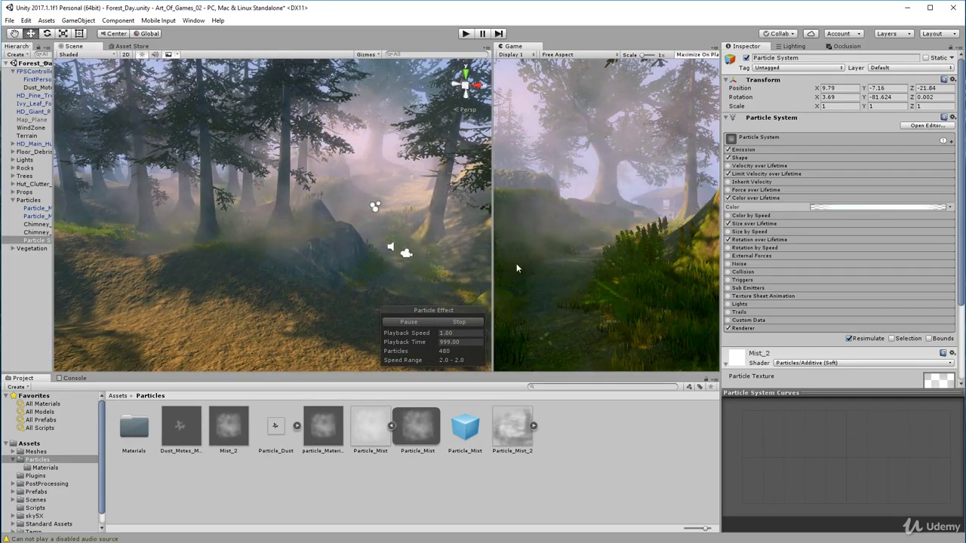
right_click_drag(422, 242, 296, 211)
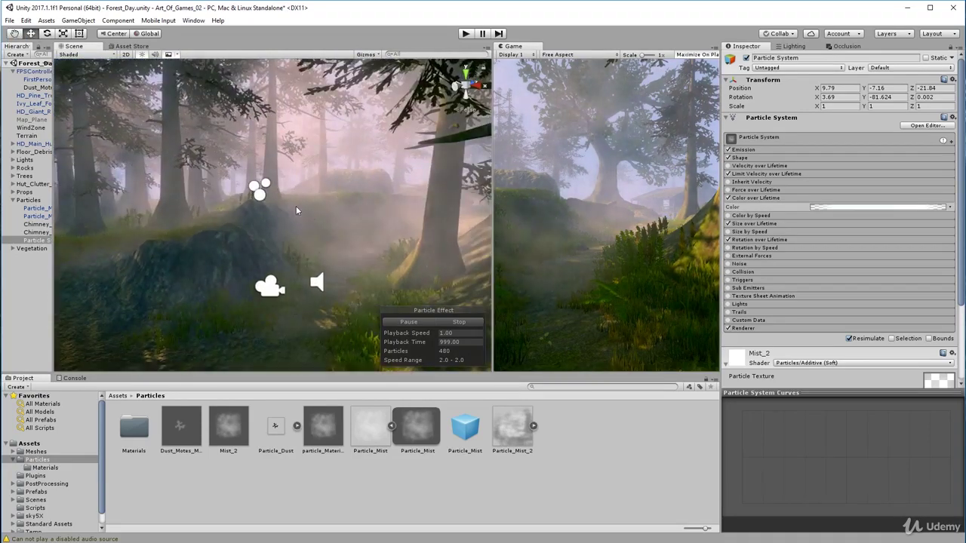